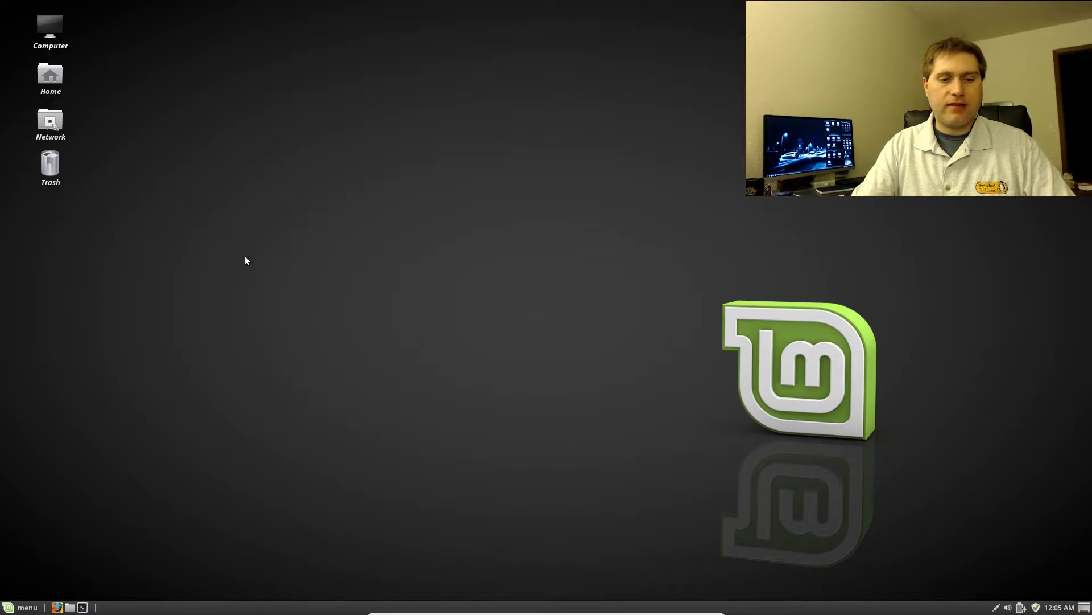
mouse_move(674, 613)
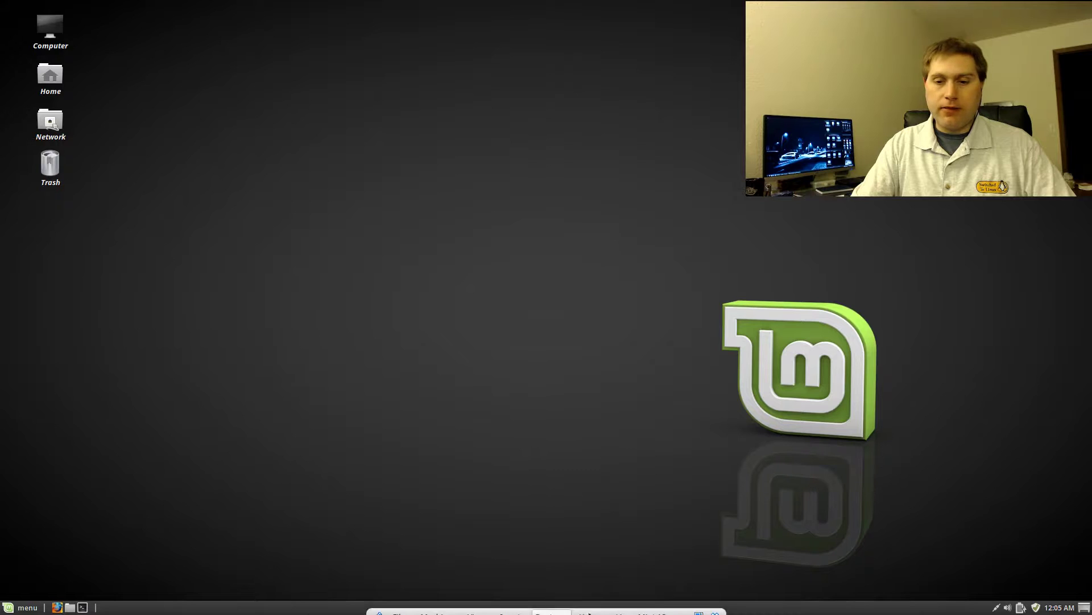
left_click(24, 607)
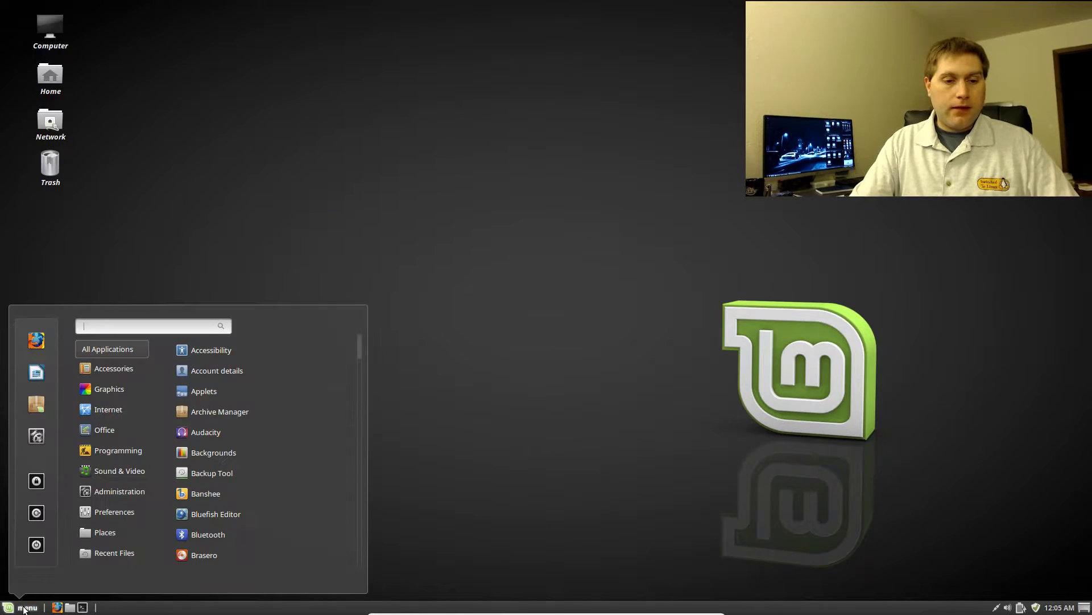
mouse_move(107, 370)
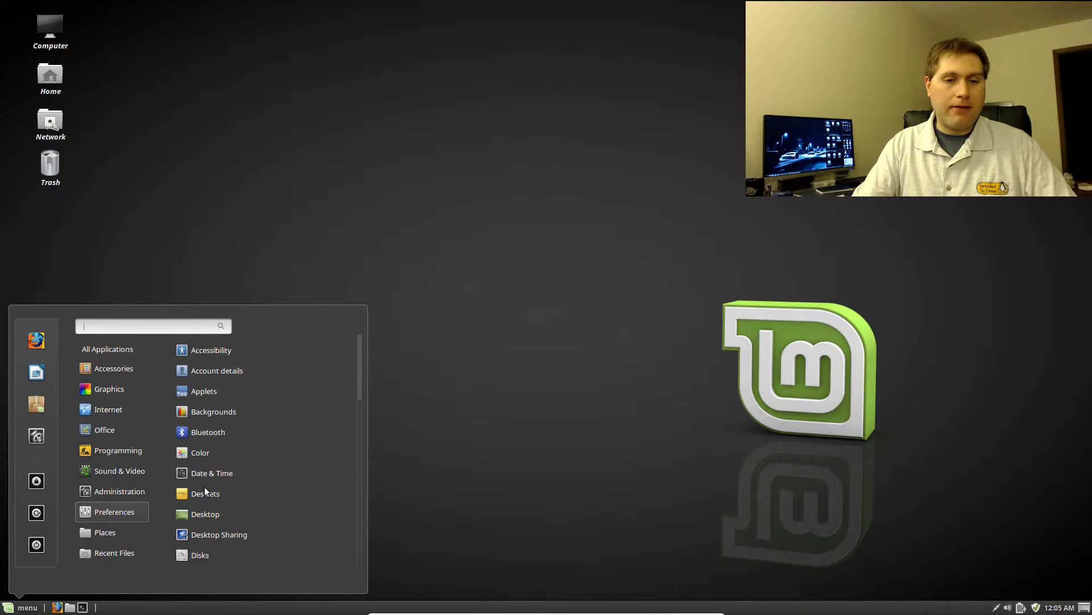
left_click(465, 450)
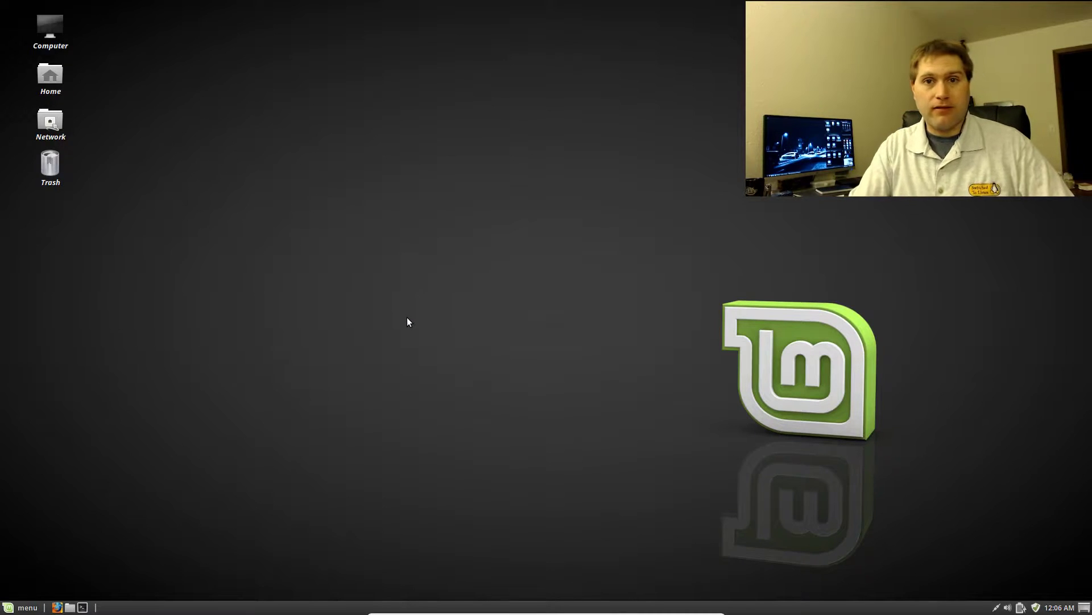
Turn on the customized panel size in the panel settings and raise the panel height to slightly past the middle of its range
right_click(225, 609)
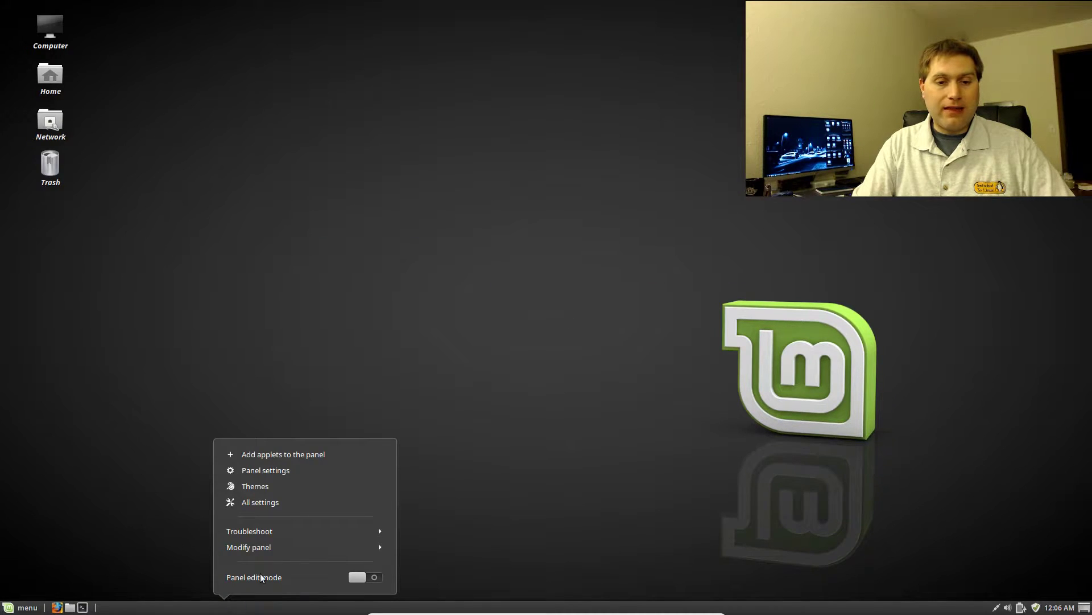
left_click(269, 470)
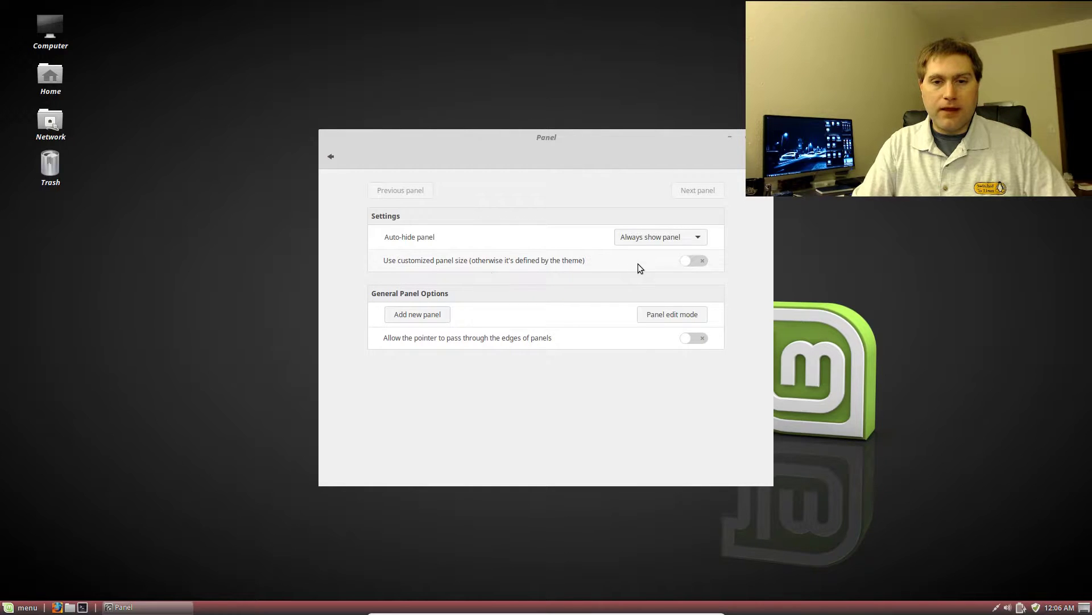
left_click(689, 260)
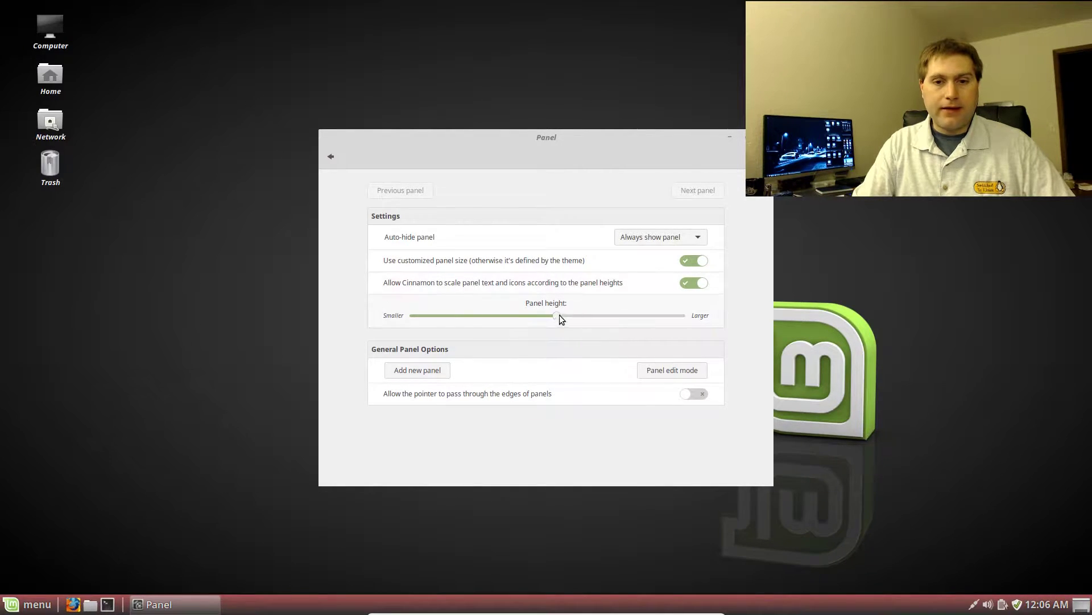
left_click_drag(456, 316, 569, 312)
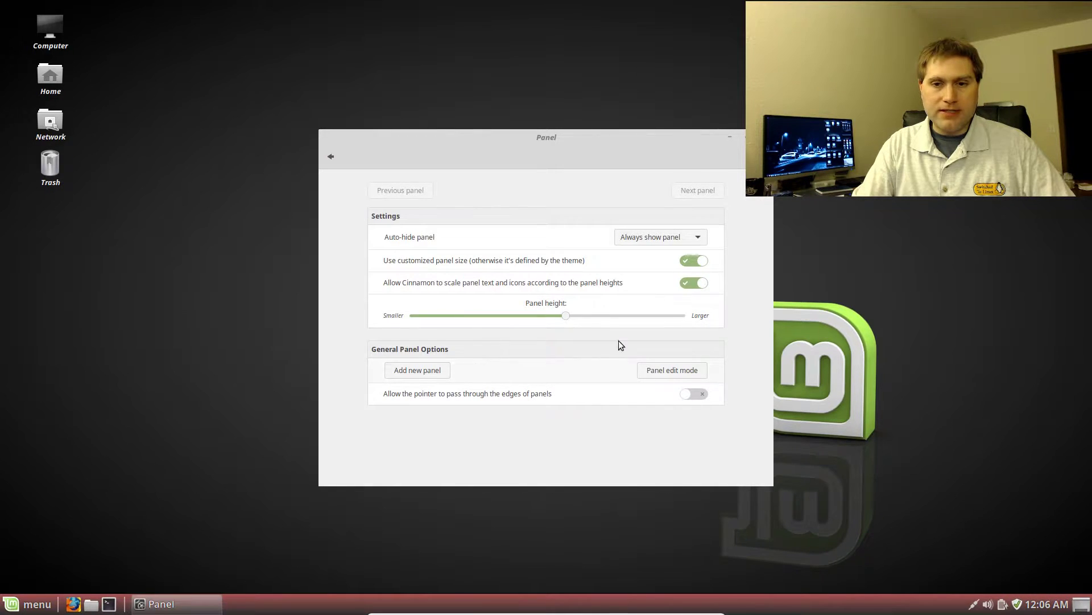
Switch Cinnamon's scaling of panel text and icons off and on again, and close the settings
left_click(686, 283)
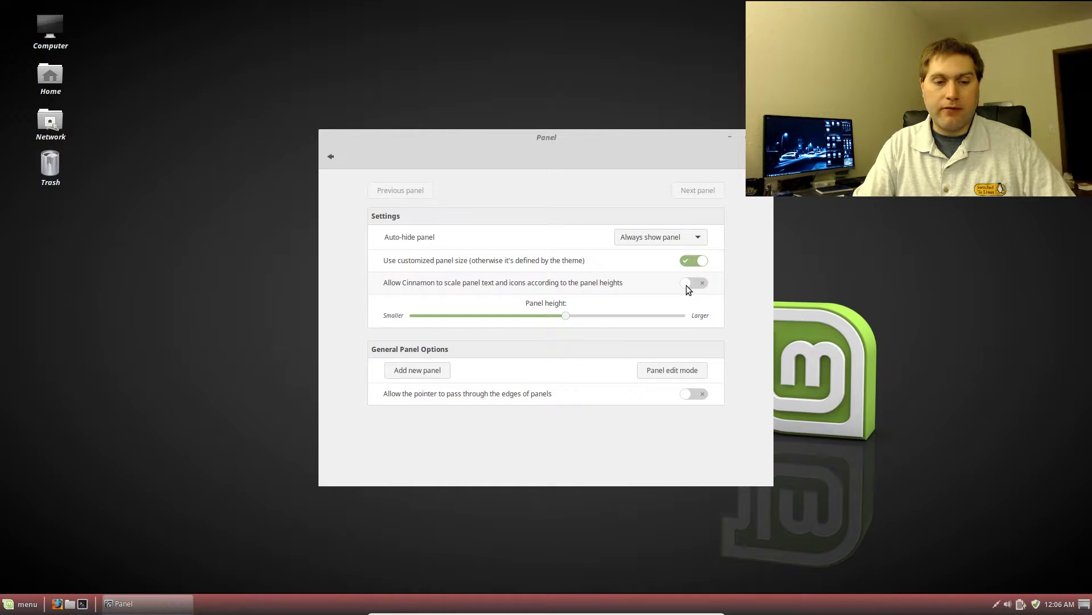
left_click(685, 285)
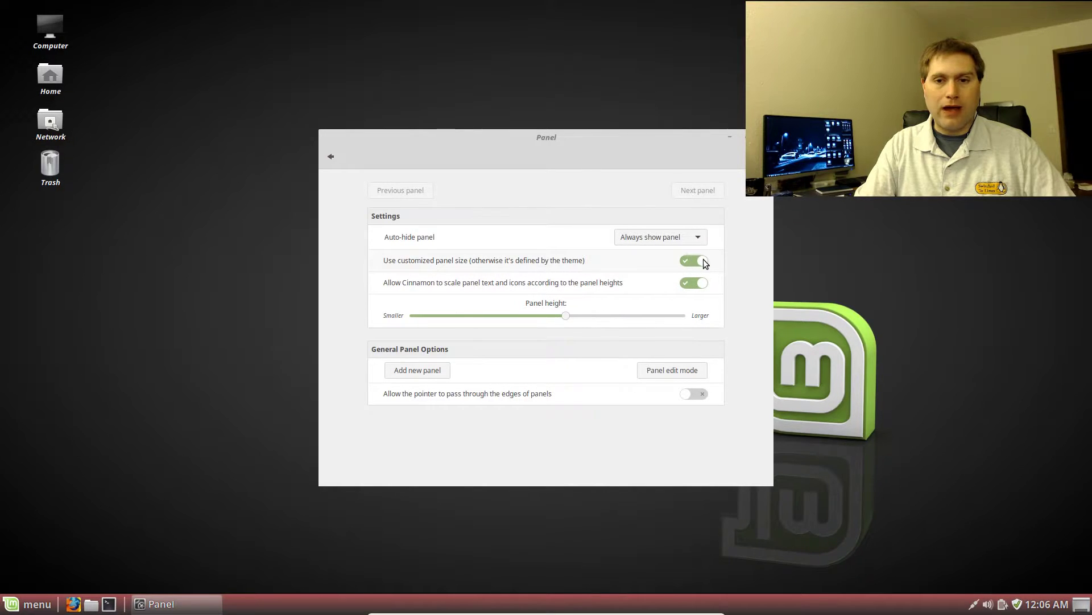
left_click(331, 157)
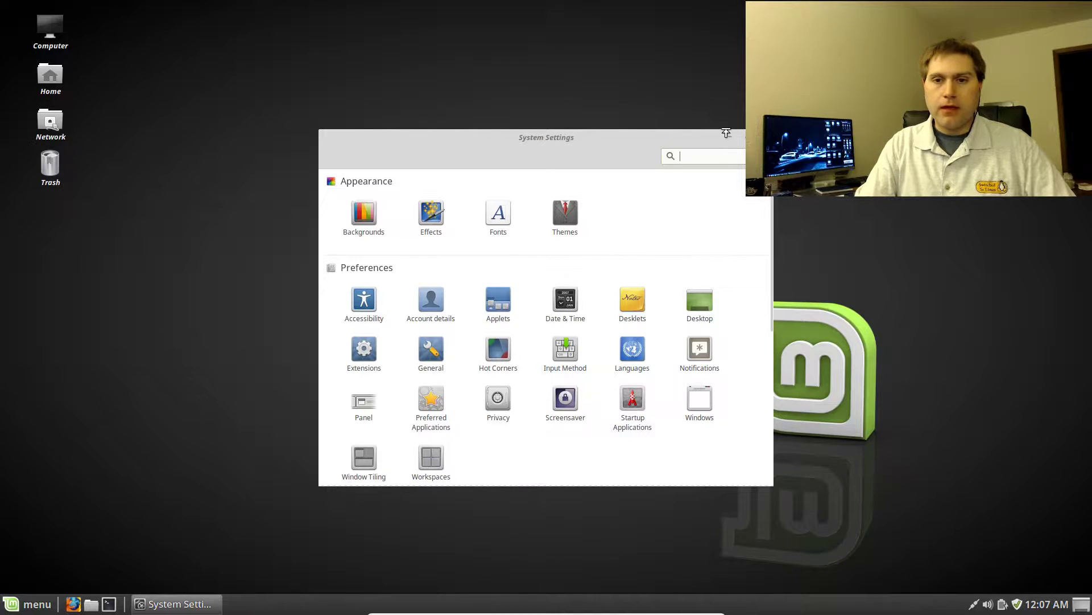
key("alt+F4")
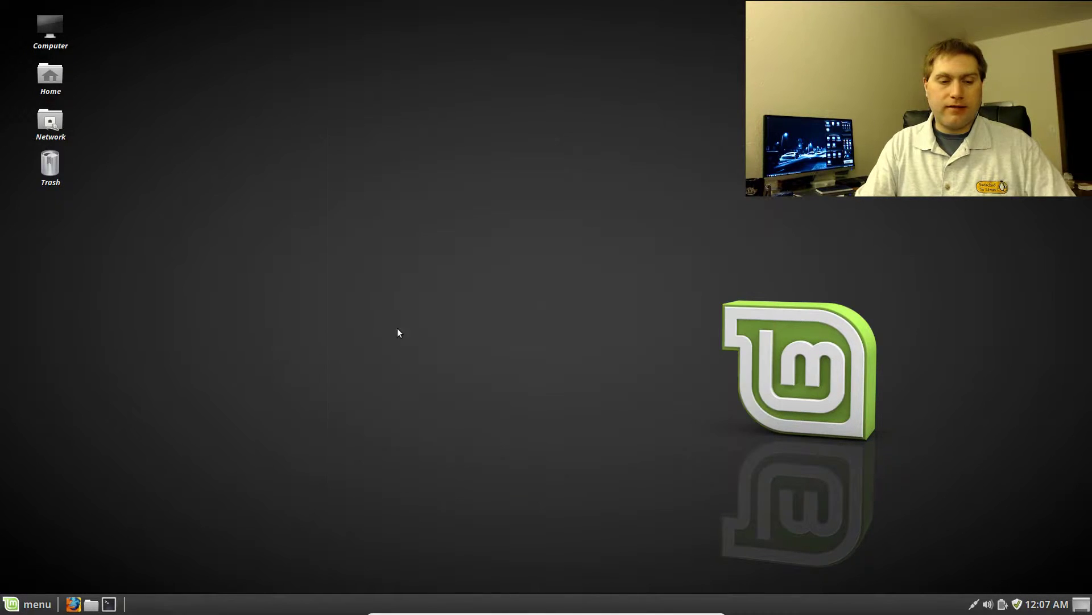
right_click(47, 599)
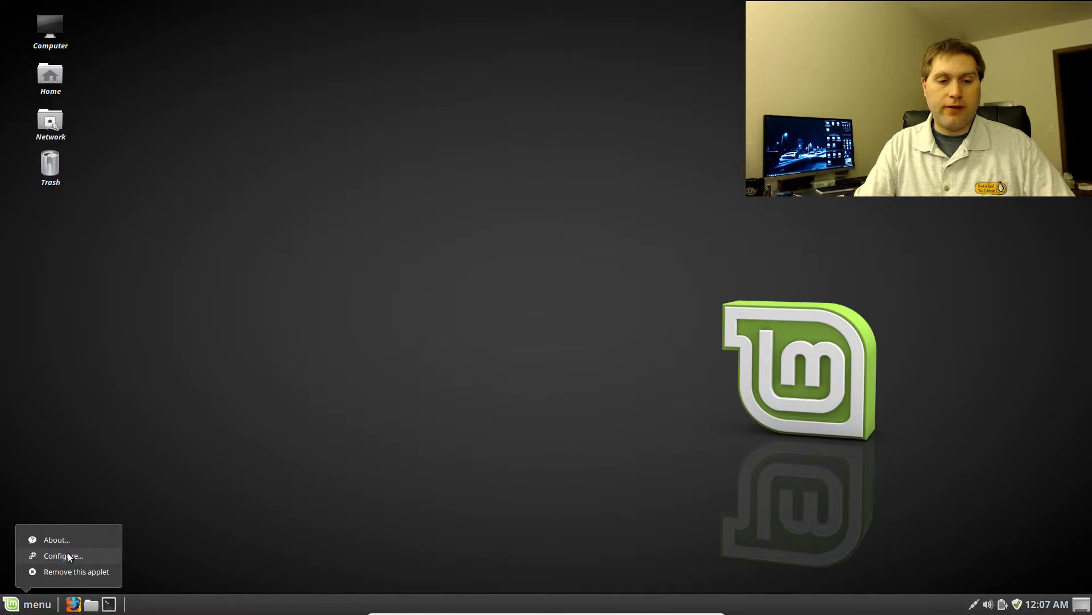
left_click(183, 443)
key("super")
left_click(46, 541)
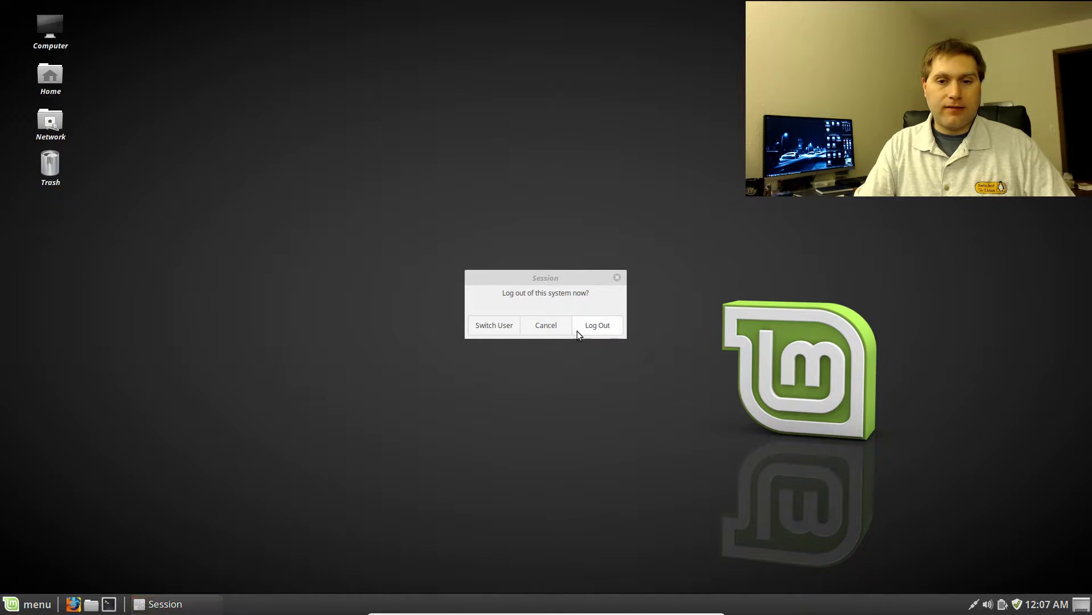
left_click(544, 327)
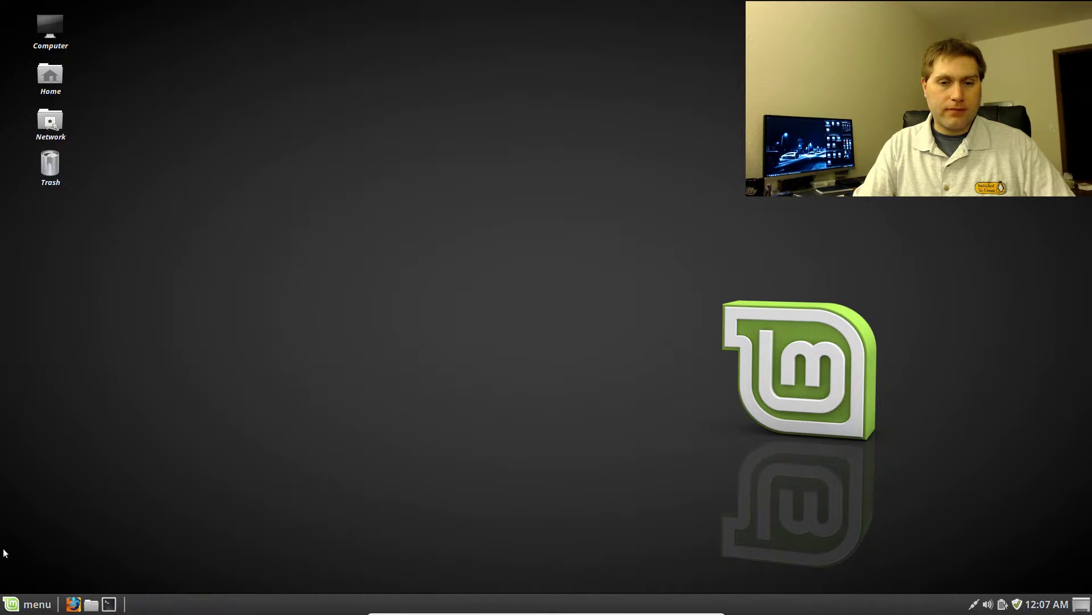
Open the configuration of the installed Menu applet through the Applets section of System Settings
left_click(31, 607)
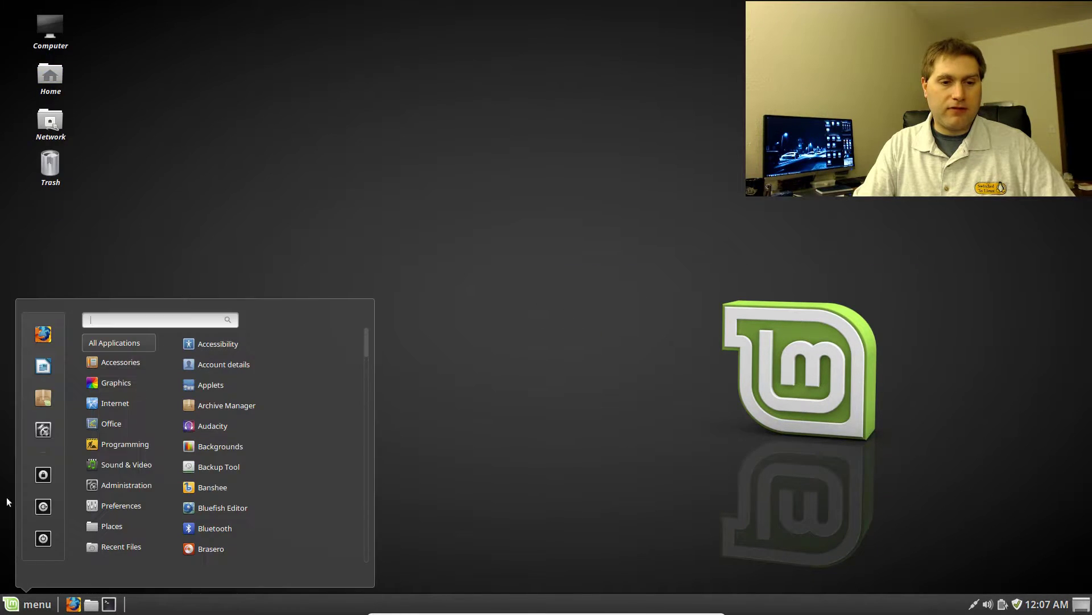
left_click(43, 430)
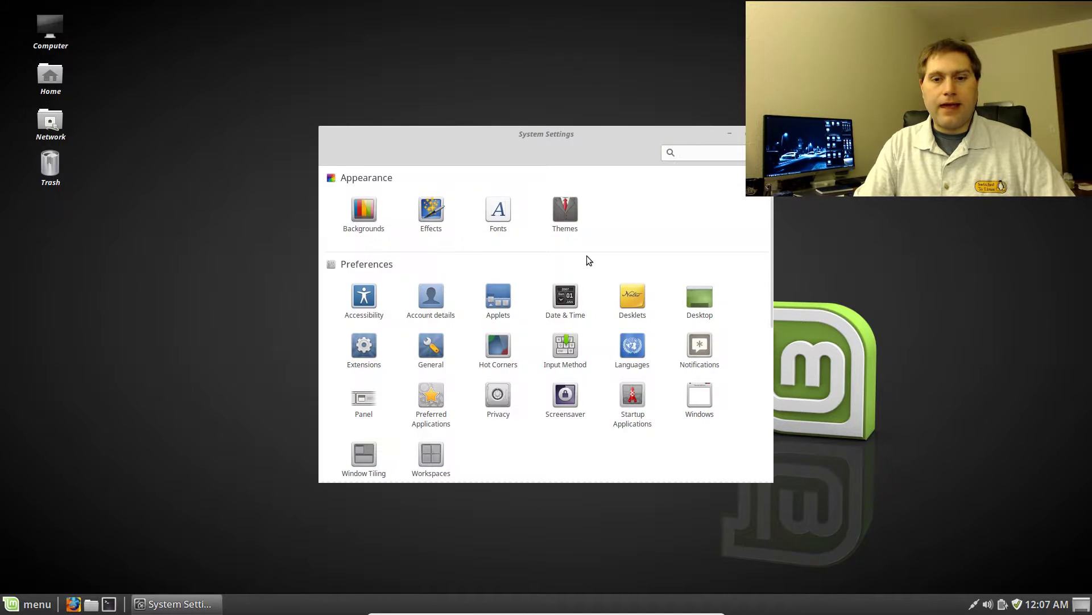
left_click(505, 301)
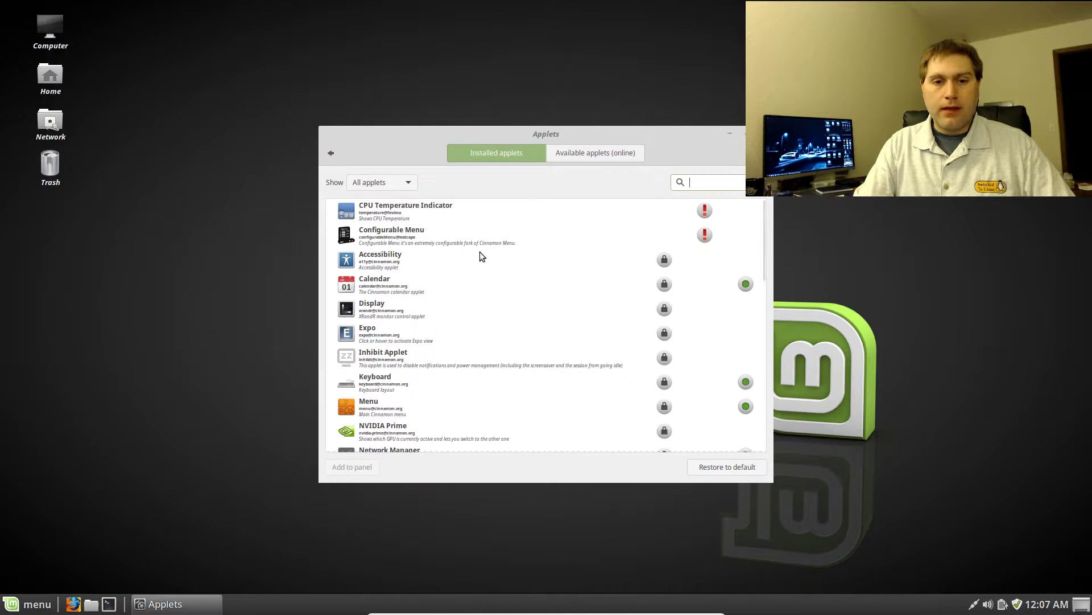
left_click(370, 407)
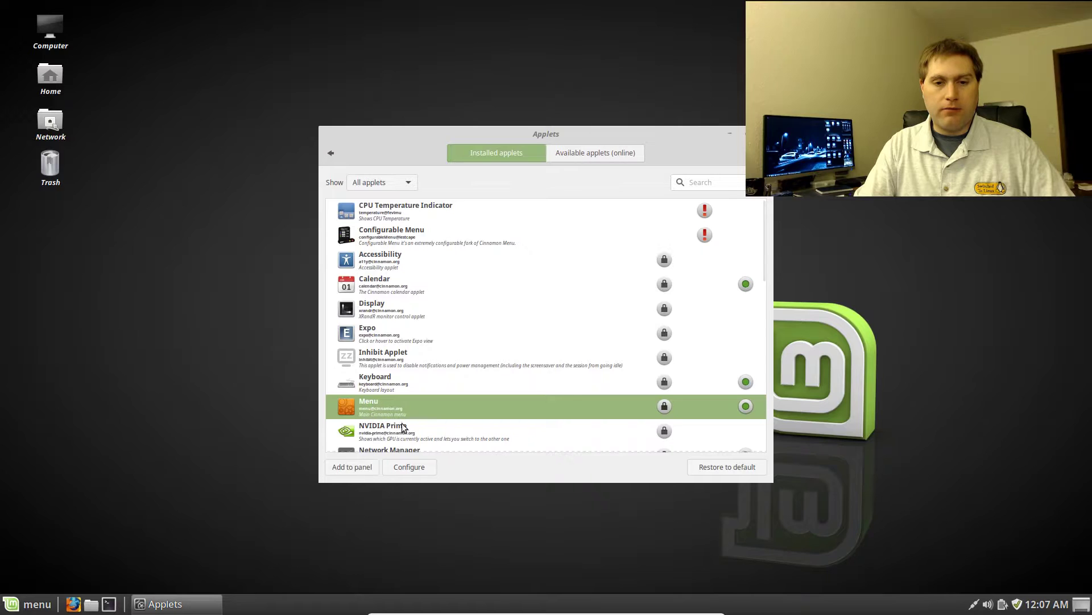
left_click(421, 467)
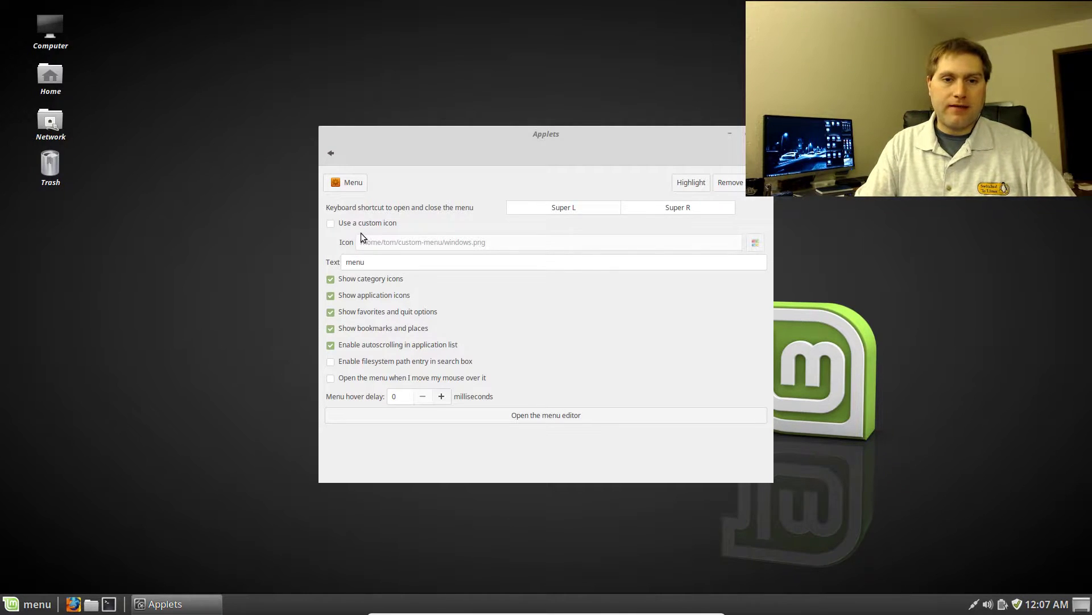
Remove the Menu applet's text label so that its panel button has only the icon
double_click(373, 263)
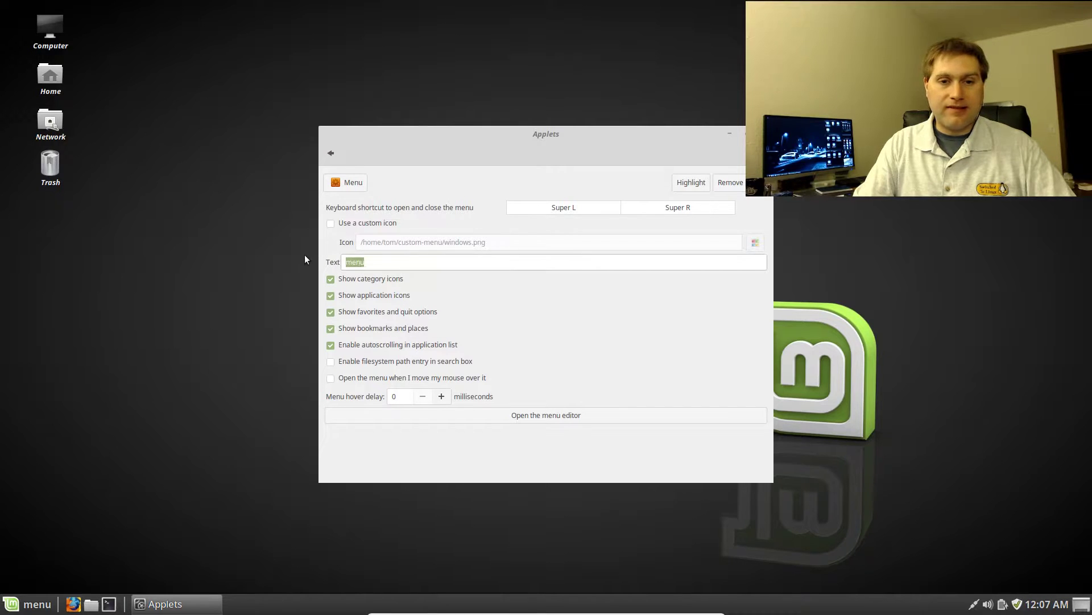
key("BackSpace")
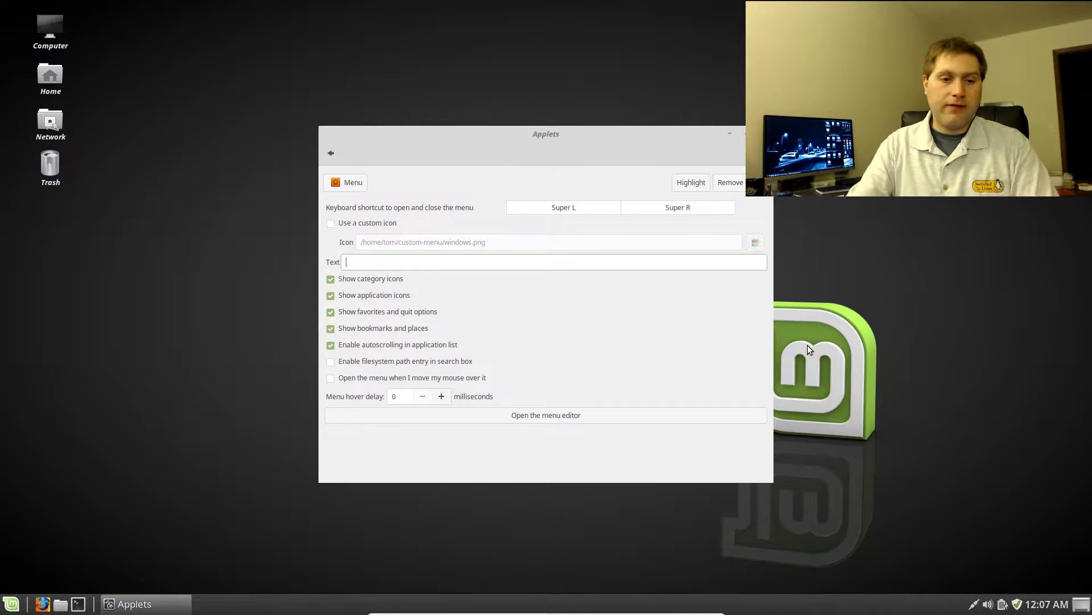
left_click(11, 604)
left_click(11, 604)
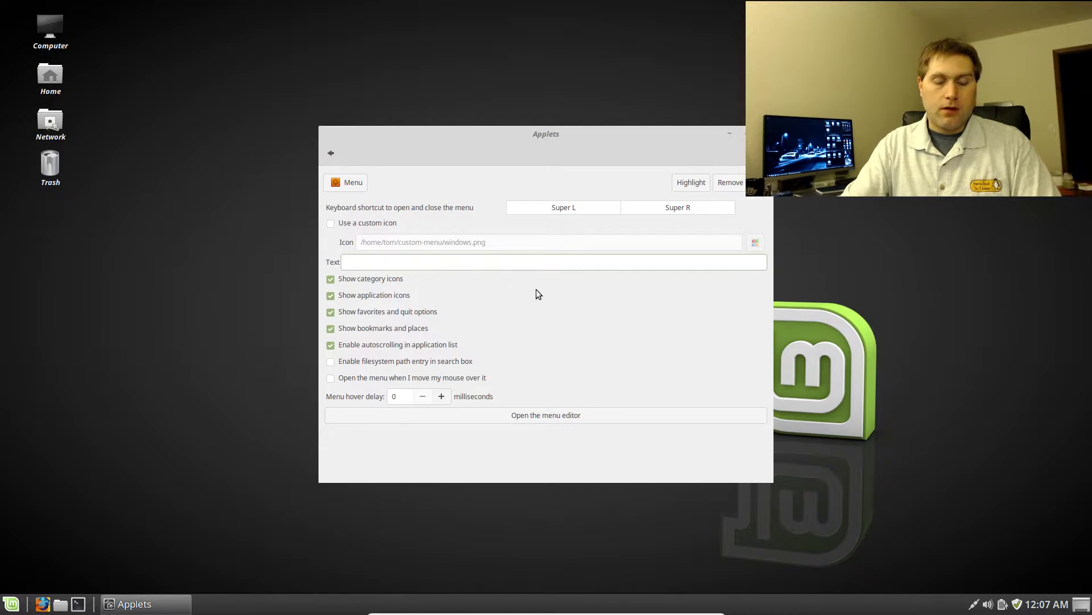
Try Menu and Start as the Menu applet's text label, and clear the label again
type("Menu")
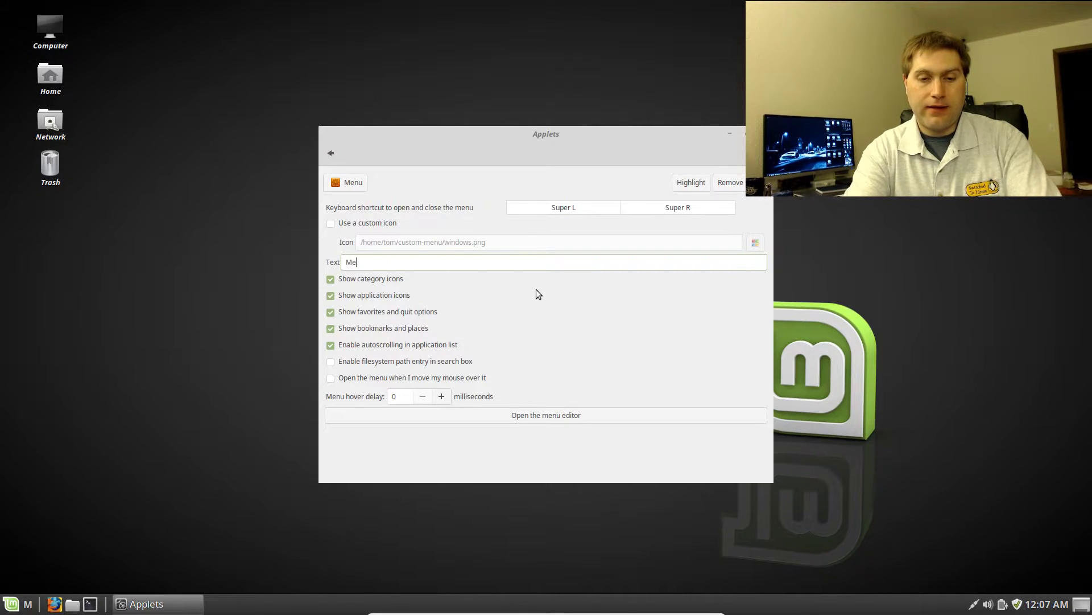
key("BackSpace")
key("BackSpace")
key("BackSpace")
key("BackSpace")
type("Start")
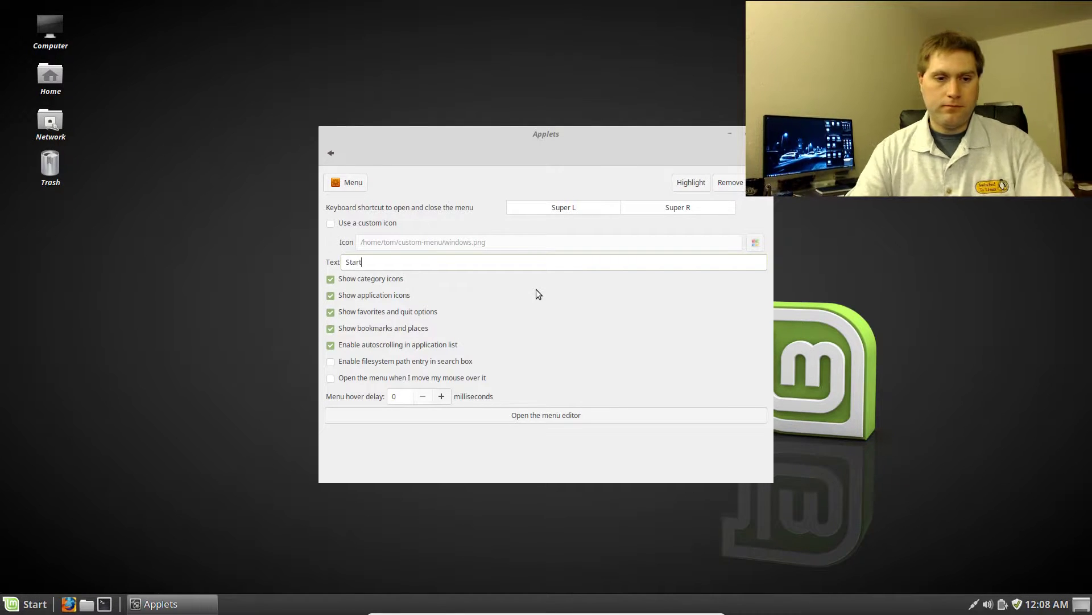
key("BackSpace")
key("BackSpace")
key("BackSpace")
key("BackSpace")
key("BackSpace")
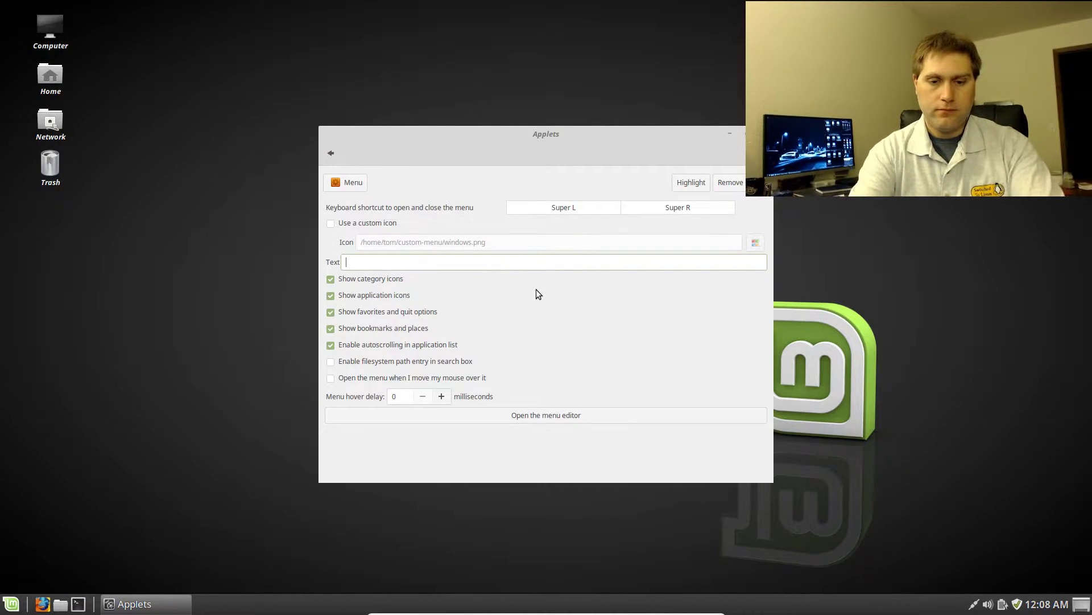
Try WORK!!! as the Menu applet's text label, clear it again, and re-enable showing favorites and quit options
type("WORK!!!")
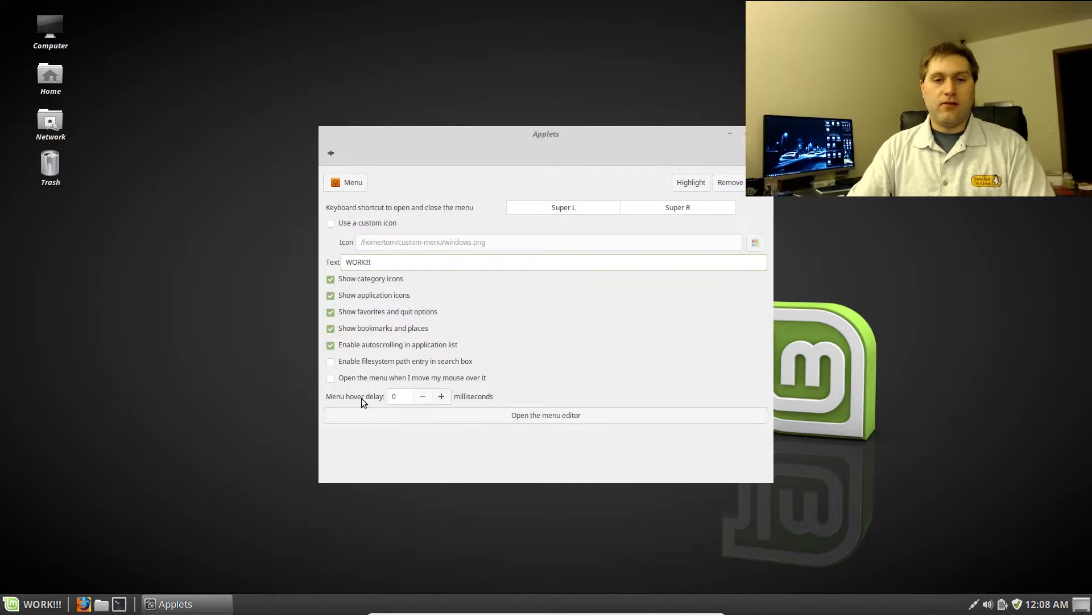
key("BackSpace")
key("BackSpace")
key("BackSpace")
key("BackSpace")
key("BackSpace")
key("BackSpace")
key("BackSpace")
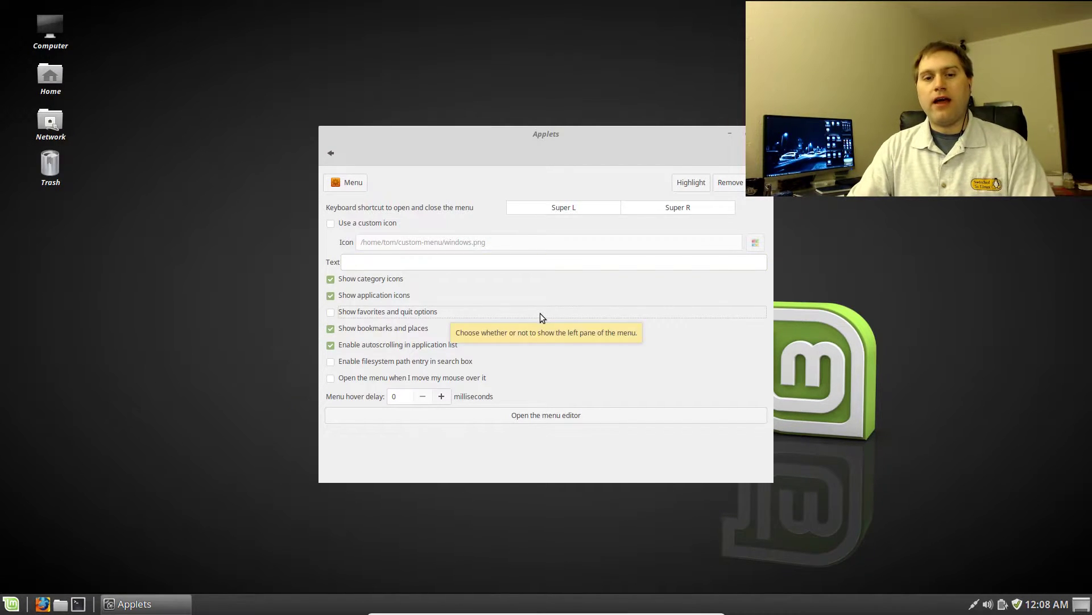
left_click(533, 314)
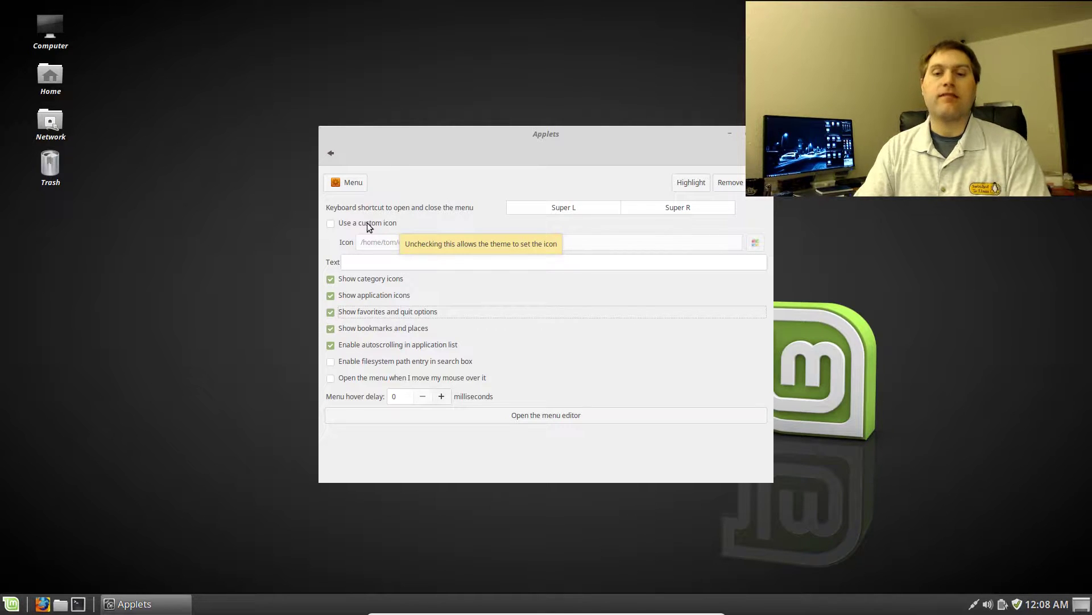
Open apple.png from the custom-menu folder in the home directory and browse the candidate icon images up to win7.png
left_click(60, 78)
double_click(45, 75)
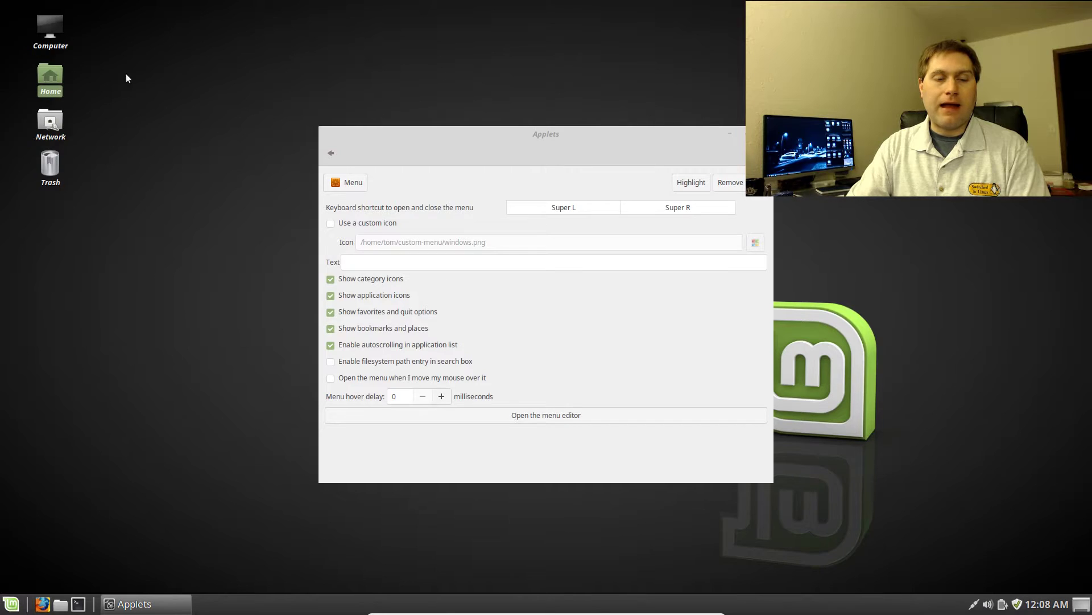
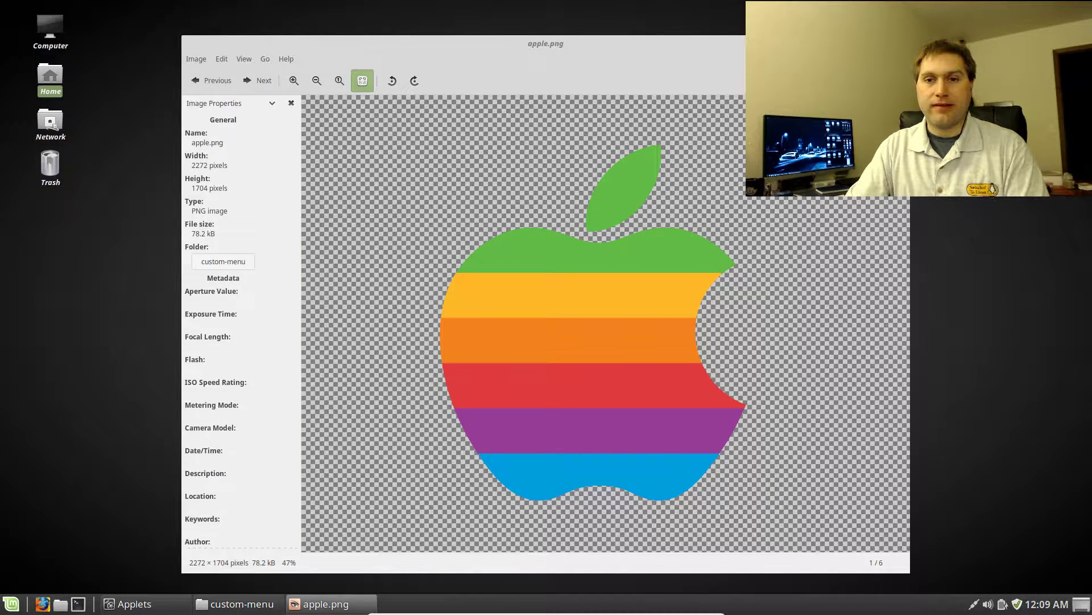
key("Right")
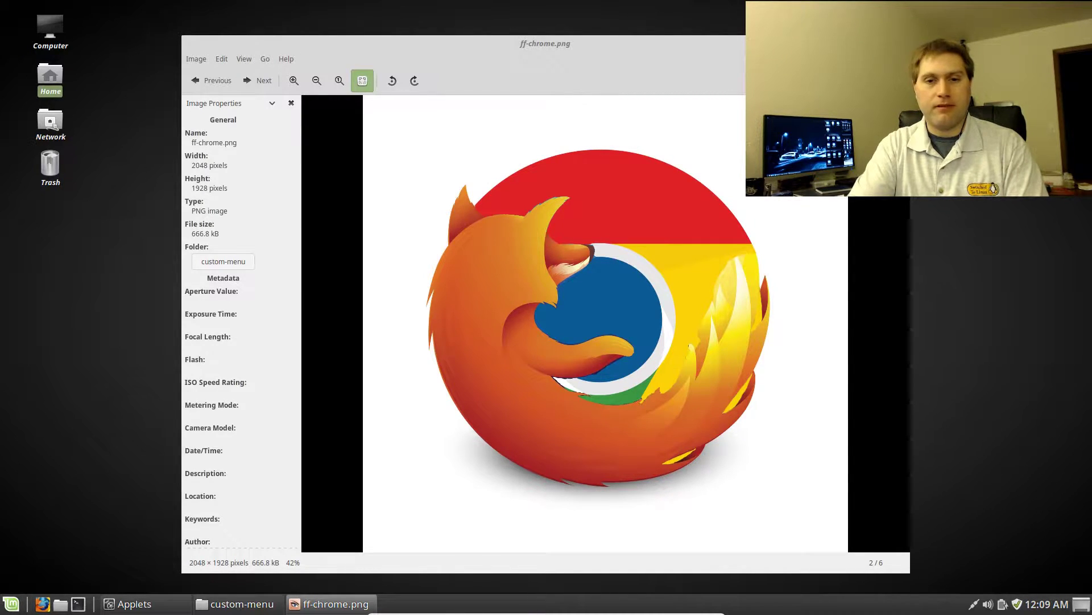
key("Right")
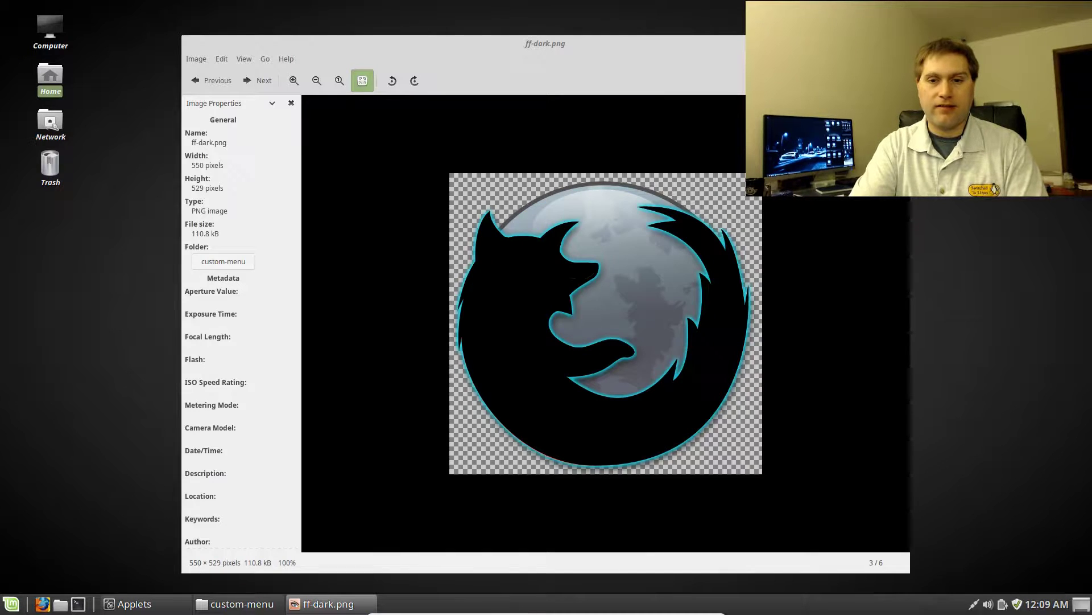
key("Right")
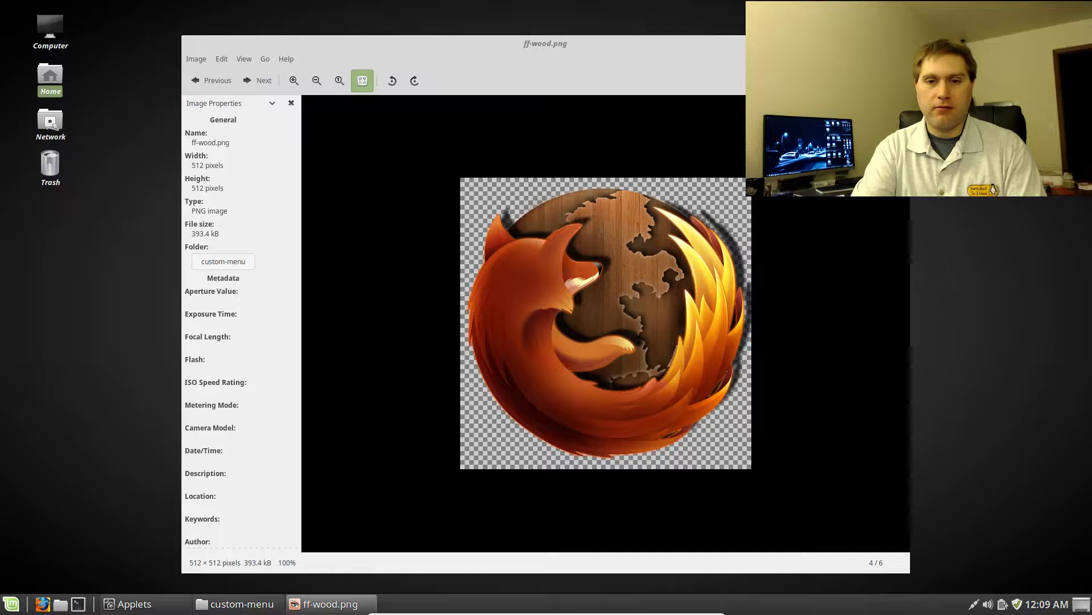
key("Right")
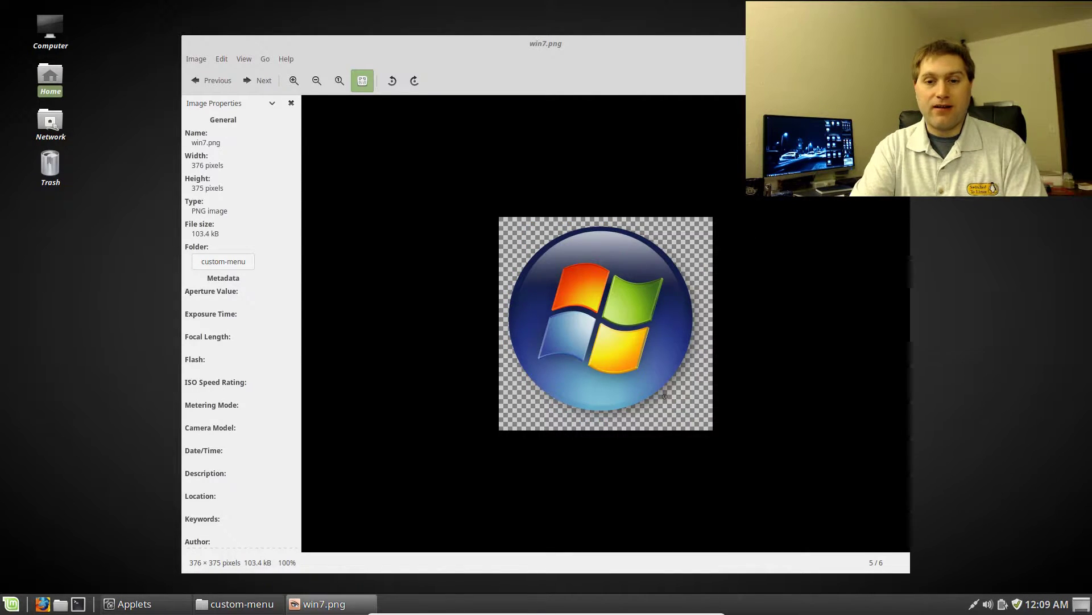
View the remaining icon image windows.png, close the image viewer and return to the Menu applet's settings
key("Right")
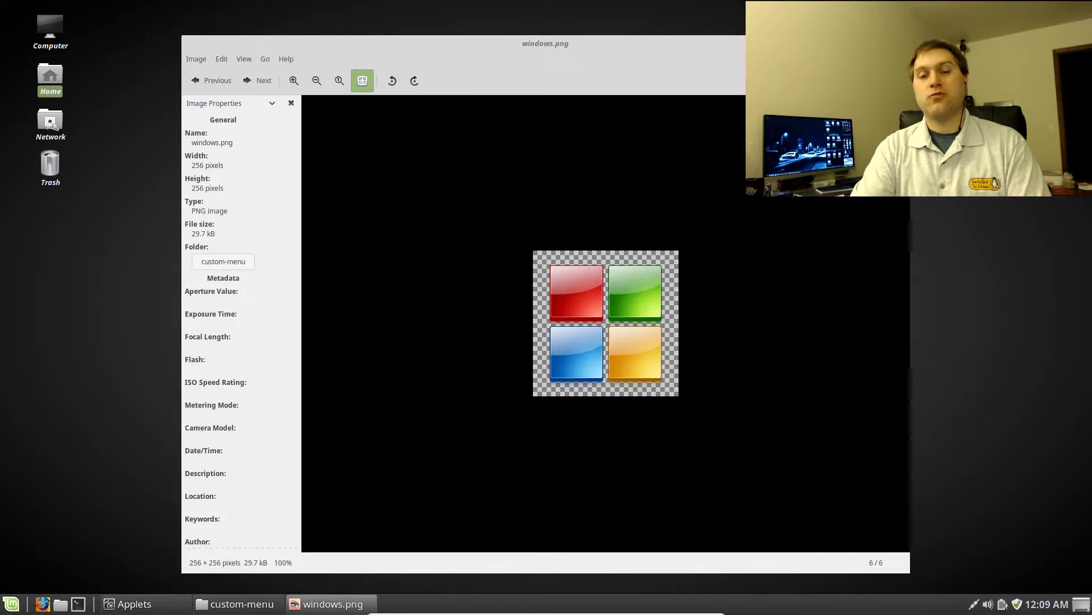
key("Right")
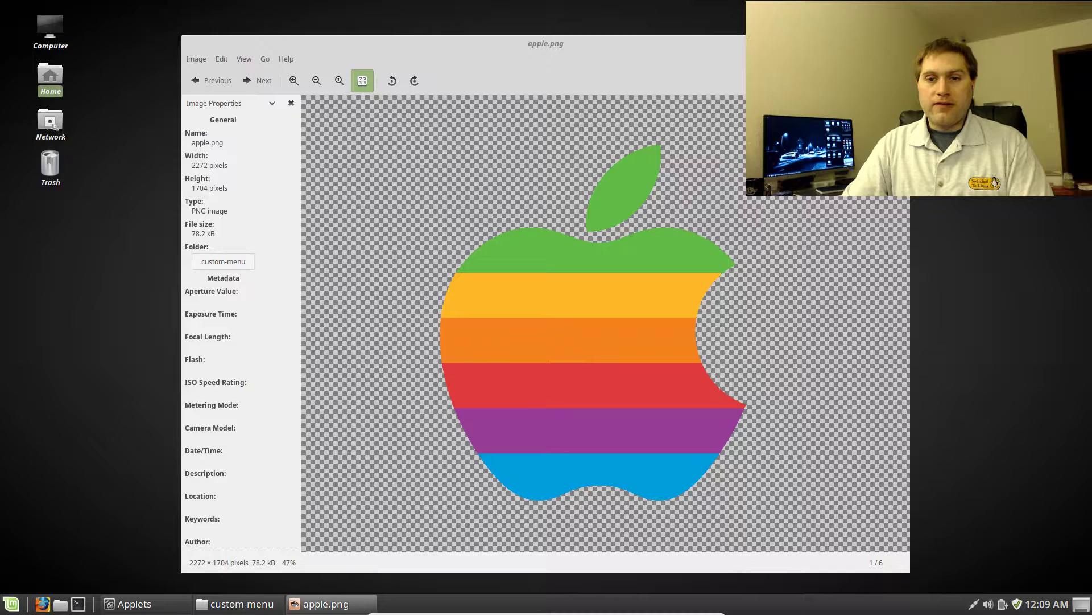
key("Escape")
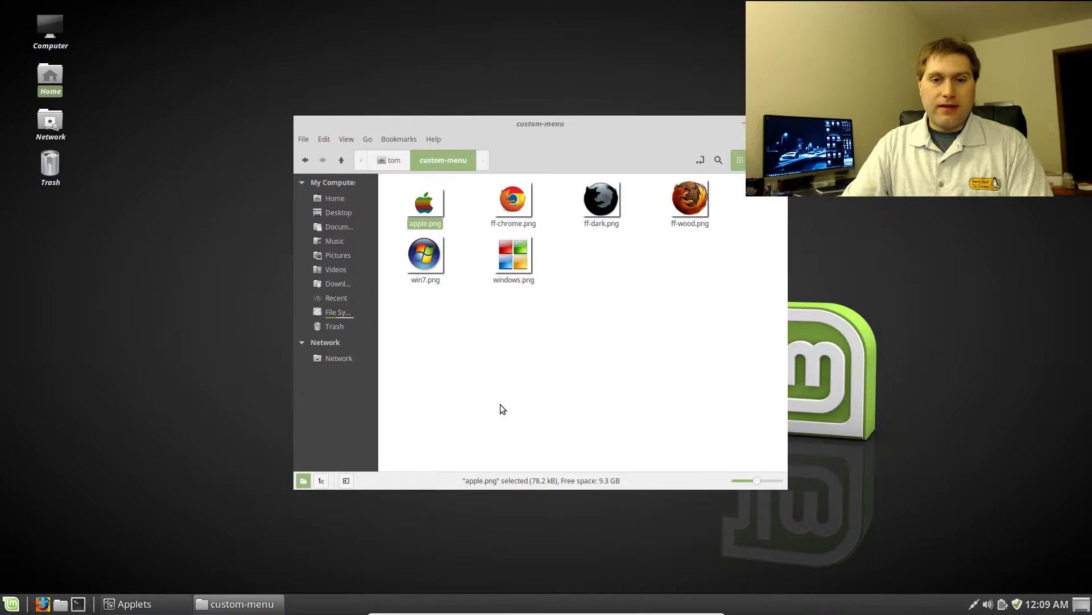
left_click(231, 607)
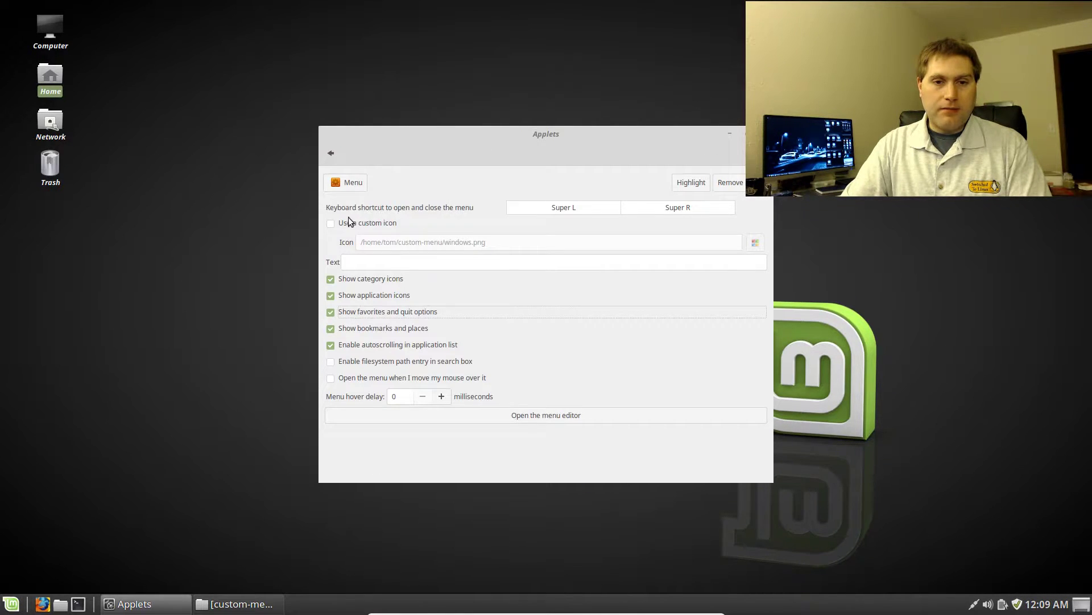
Enable the custom icon for the Menu applet and clear its icon path
left_click(331, 223)
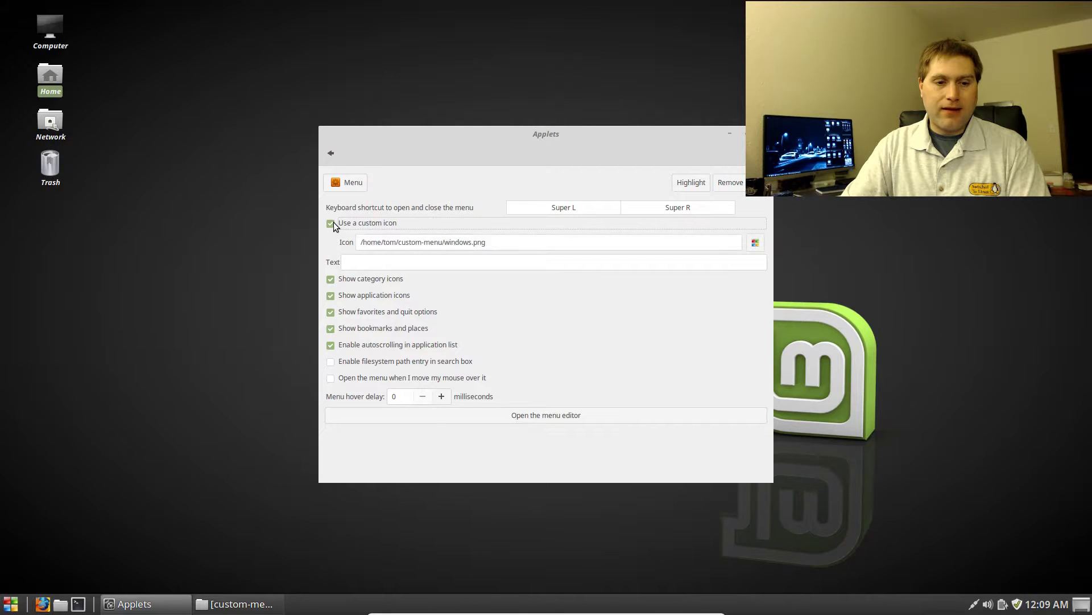
triple_click(510, 243)
key("BackSpace")
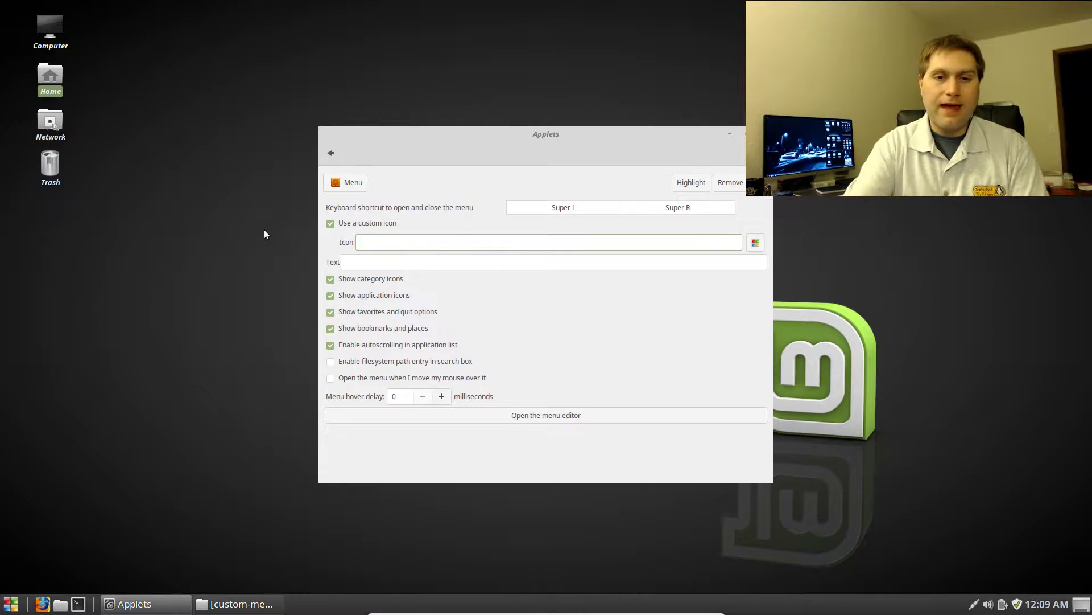
Set the Menu applet's text label to Menu and check that the start menu opens from it
left_click(380, 257)
type("M")
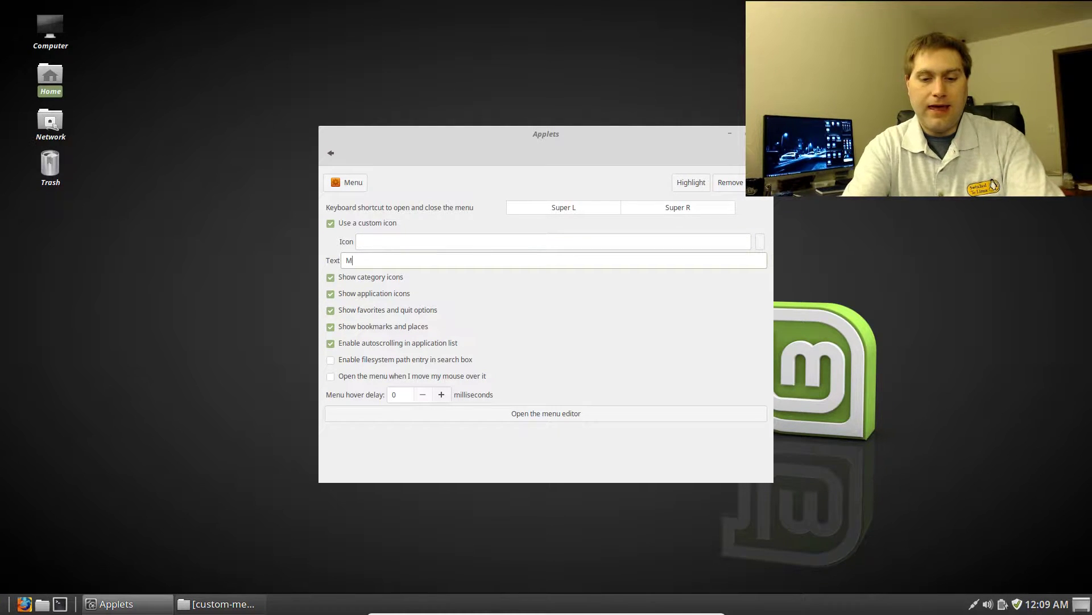
type("enu")
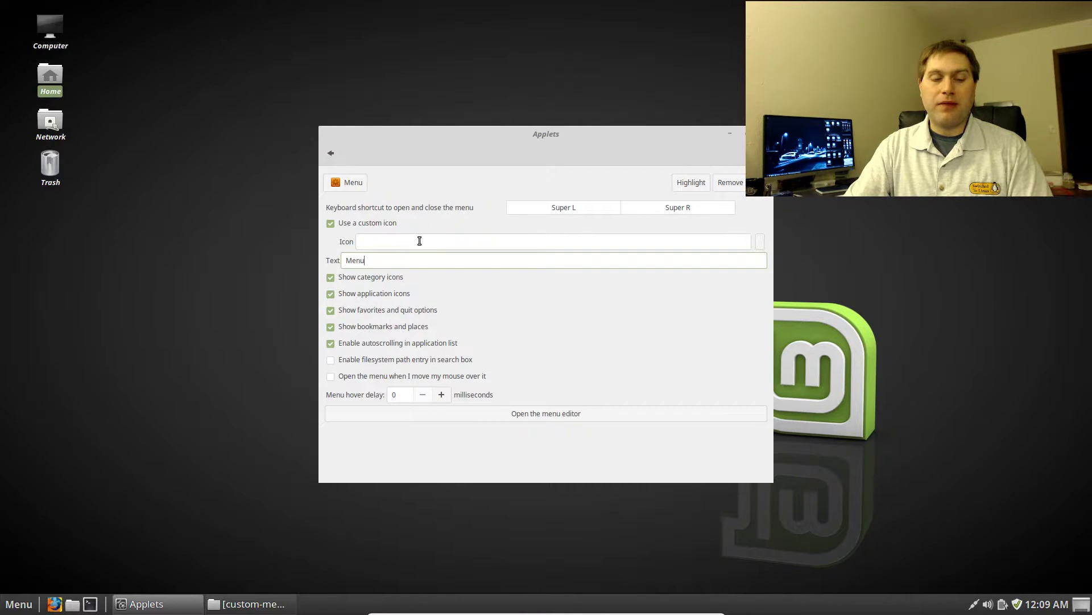
left_click(26, 605)
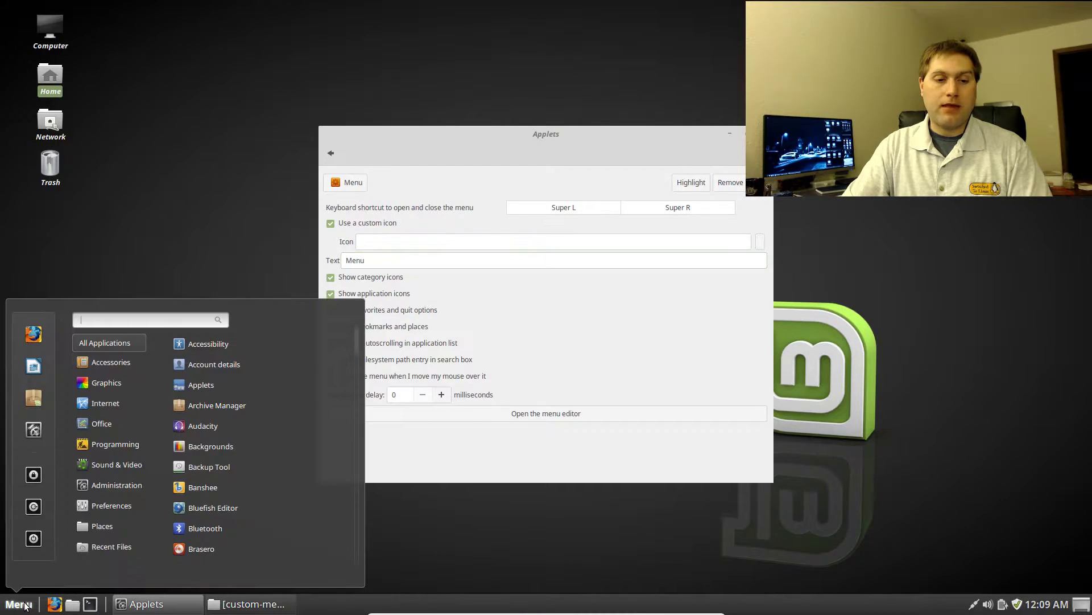
left_click(356, 253)
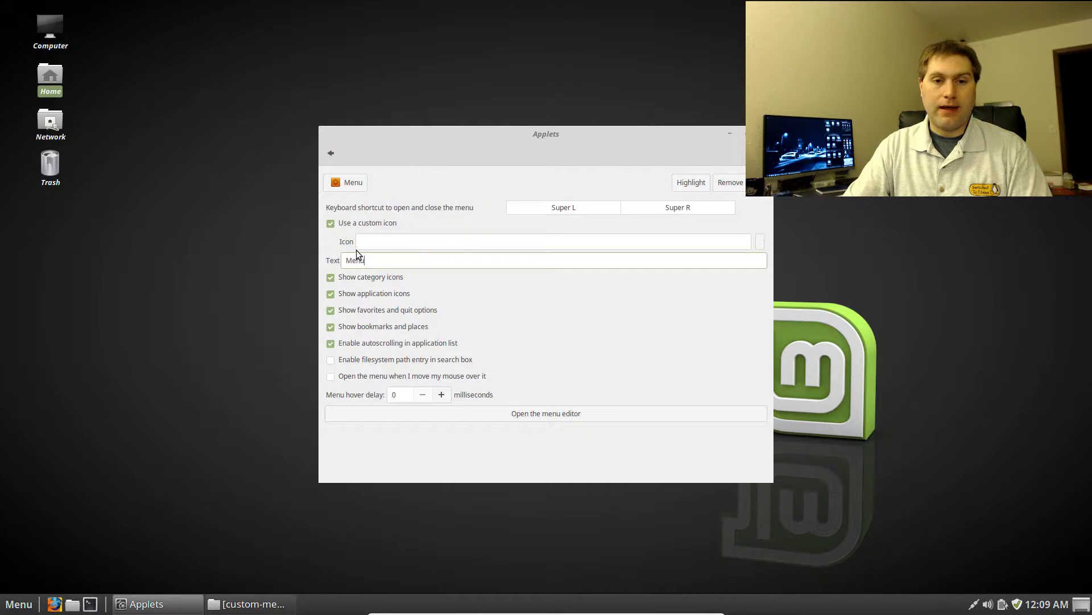
Choose apple.png from the custom-menu folder in the home directory as the Menu applet's icon
left_click(381, 242)
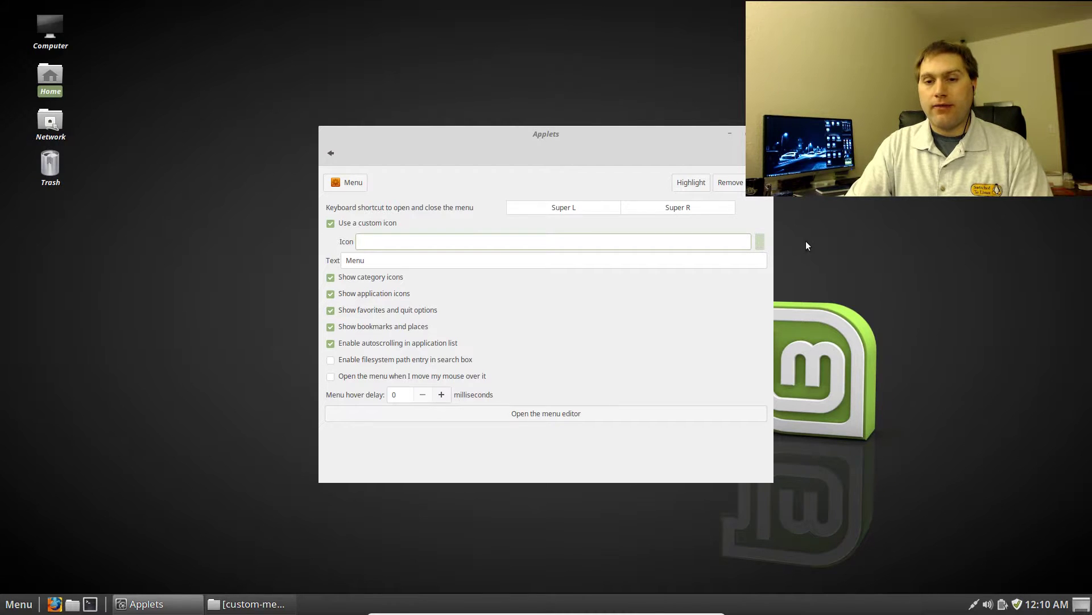
left_click(763, 241)
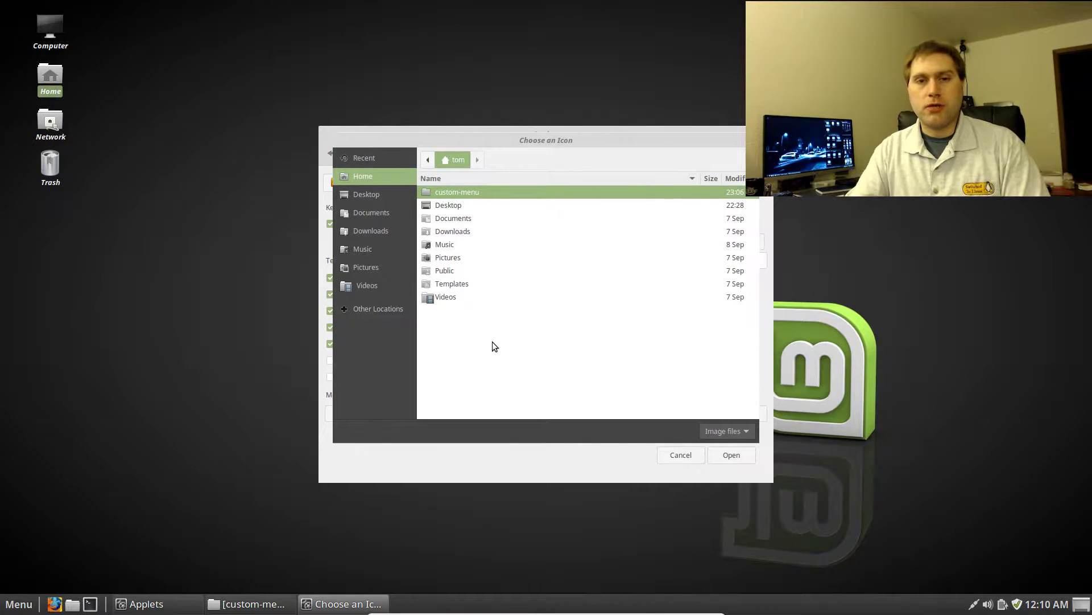
double_click(464, 192)
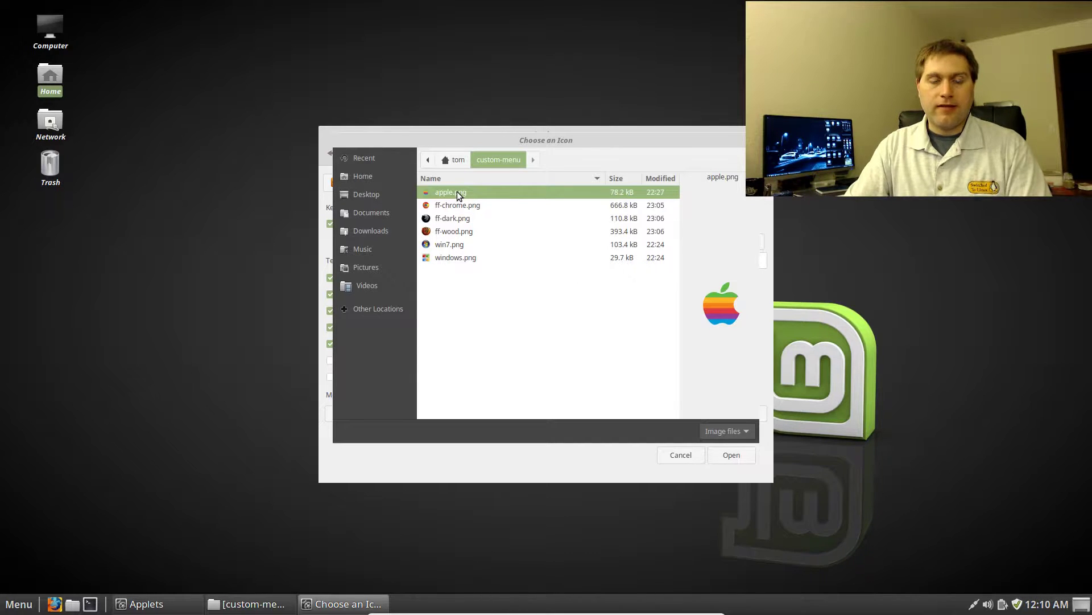
left_click(733, 454)
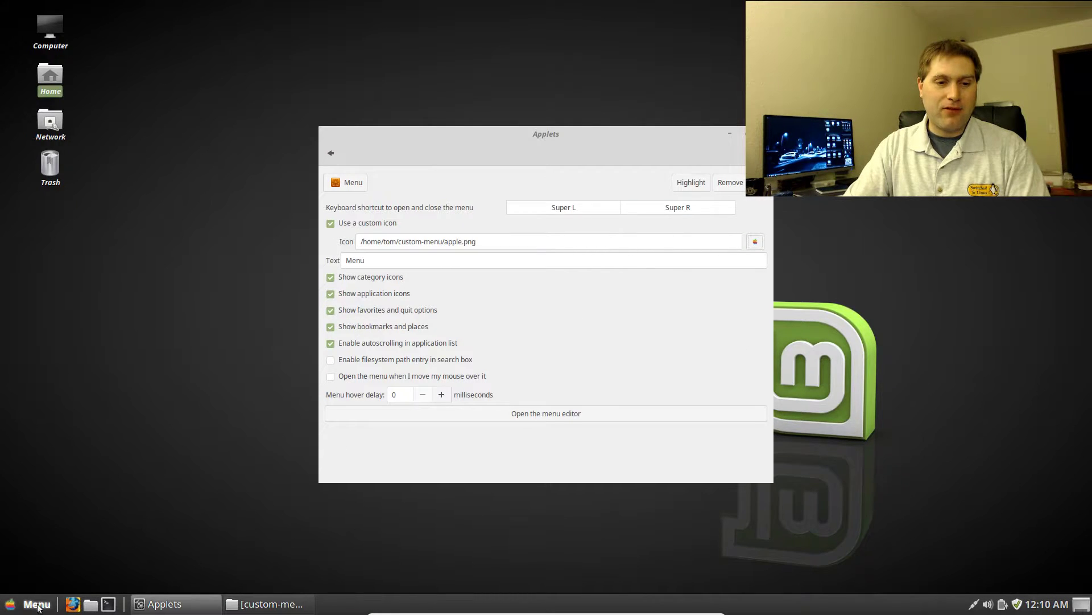
Change the Menu applet's icon to win7.png from the custom-menu folder
left_click(756, 241)
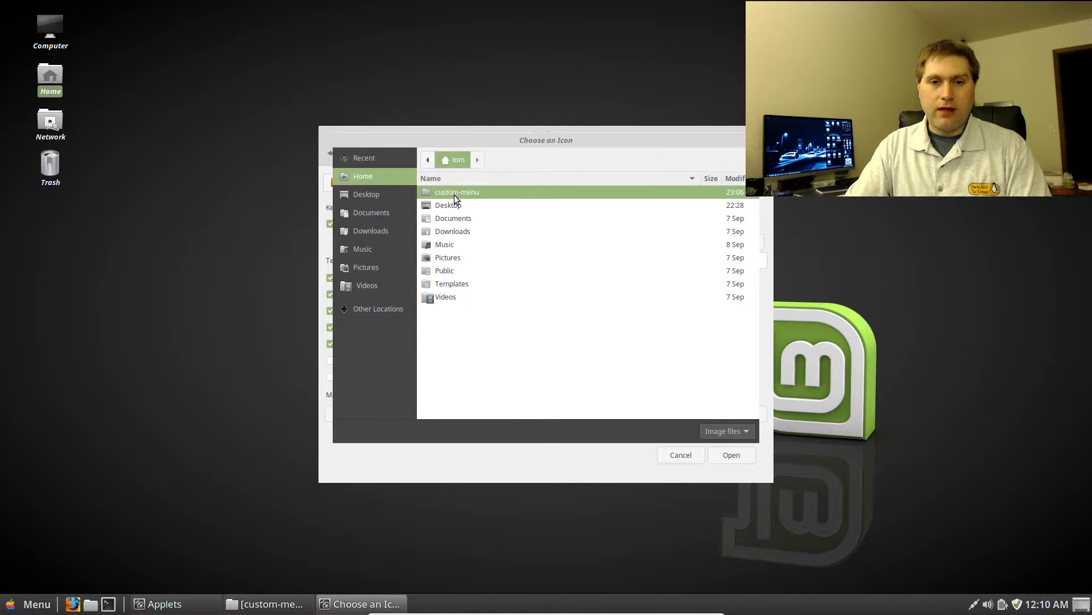
double_click(454, 194)
double_click(463, 246)
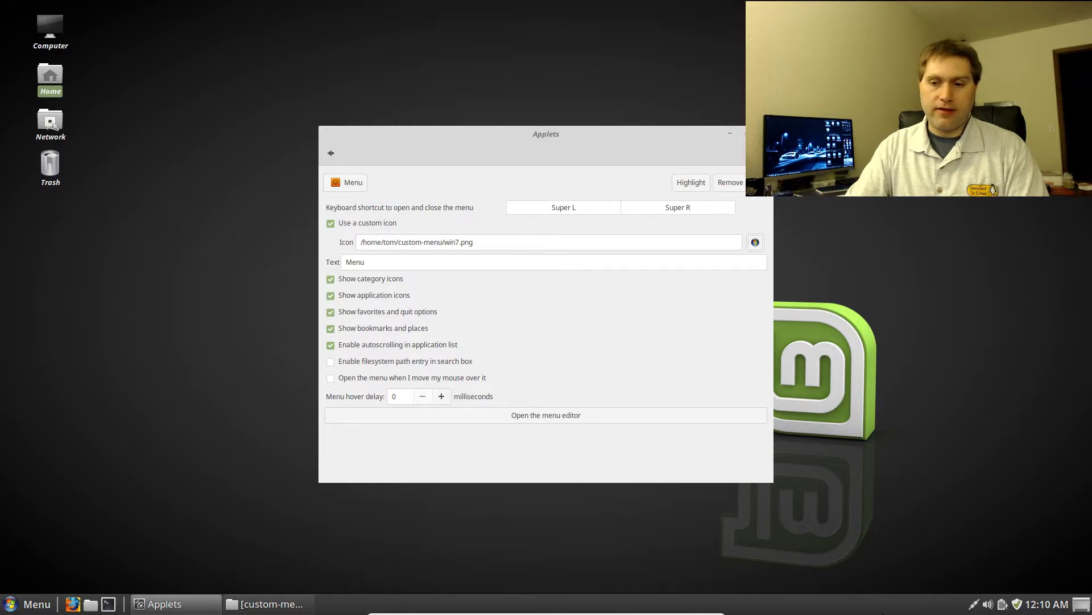
Change the Menu applet's icon to windows.png from the custom-menu folder and try opening and closing the start menu
left_click(756, 243)
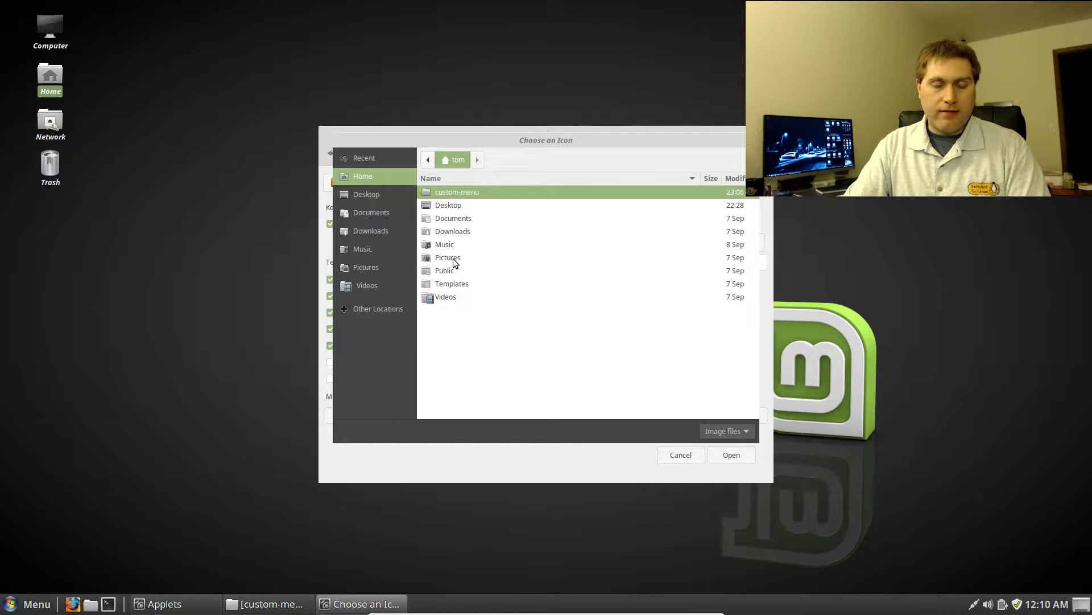
double_click(453, 193)
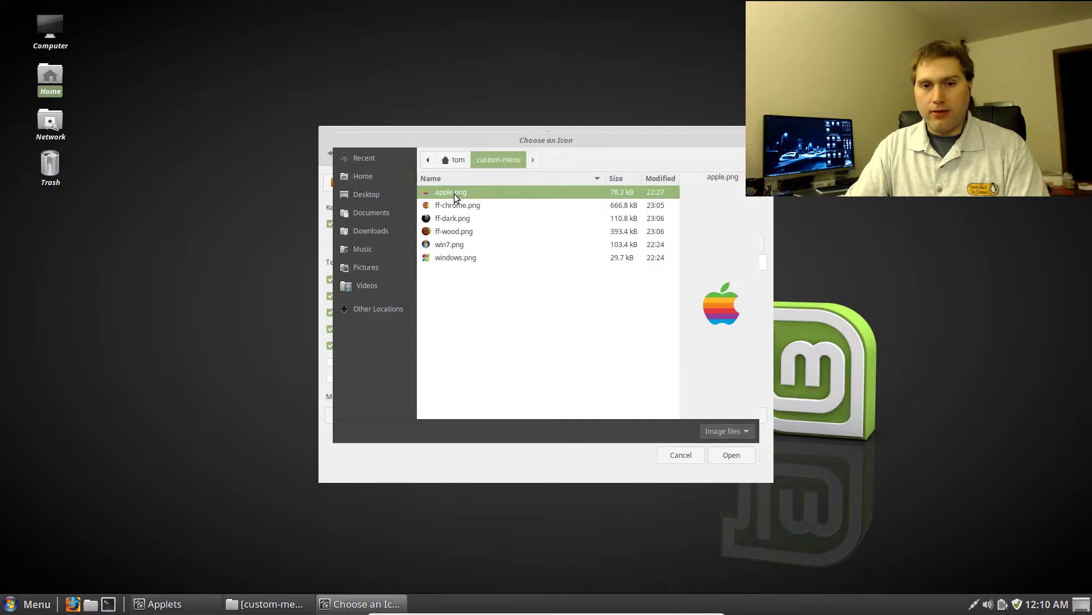
left_click(460, 257)
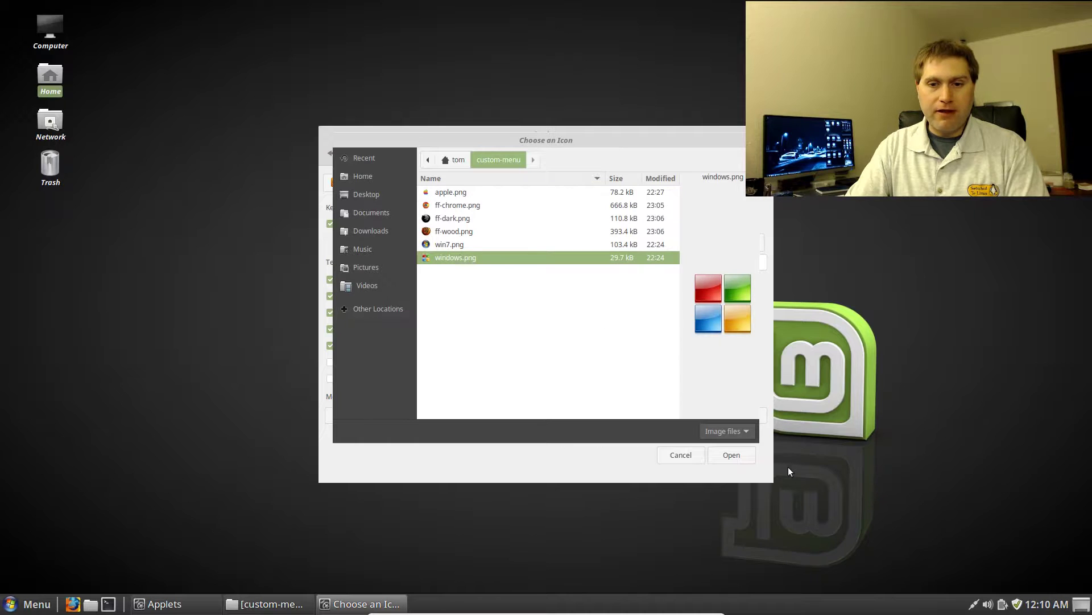
left_click(732, 456)
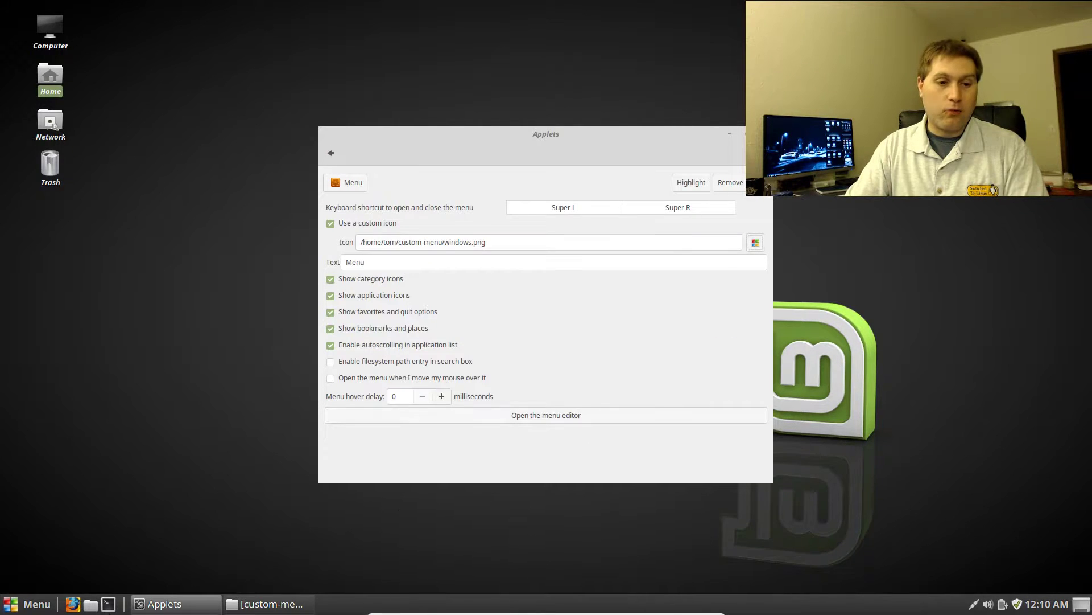
left_click(13, 607)
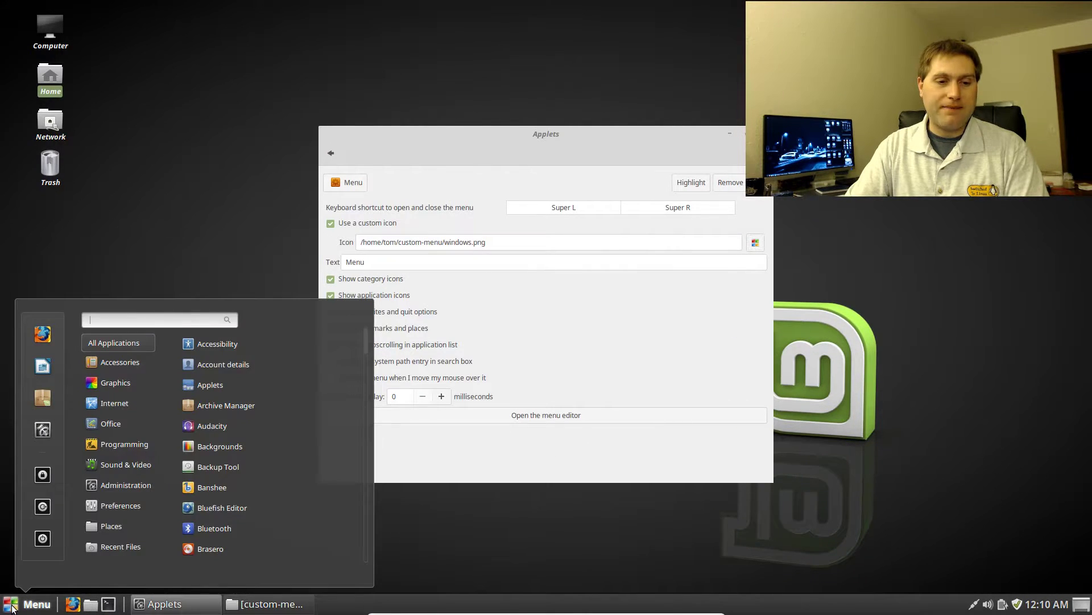
left_click(14, 607)
Clear the Menu applet's text label and check the icon-only button by opening and closing the start menu
left_click_drag(385, 261, 307, 249)
key("BackSpace")
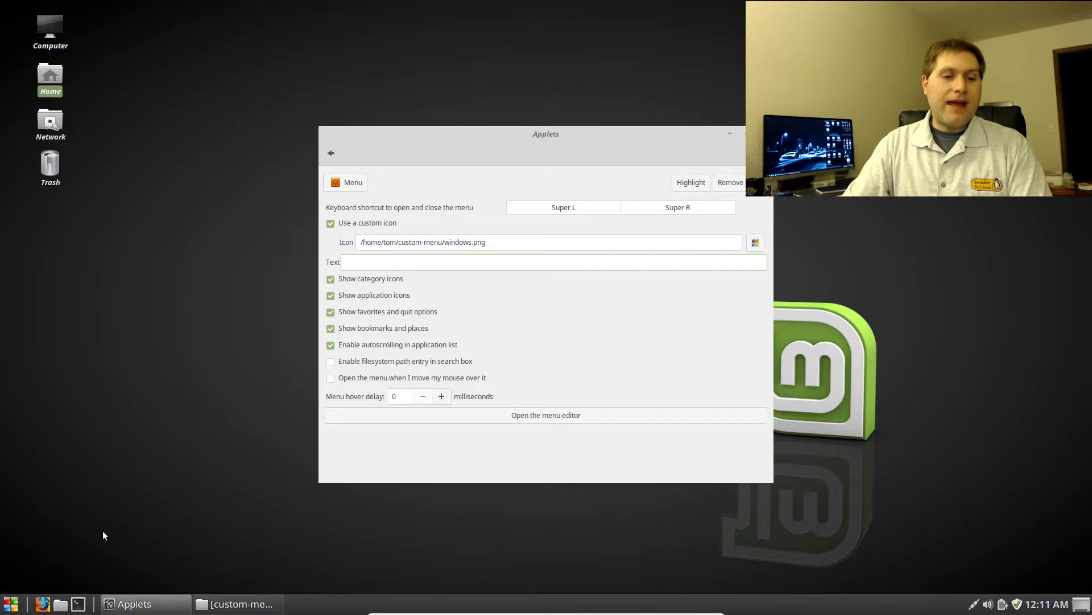
left_click(13, 606)
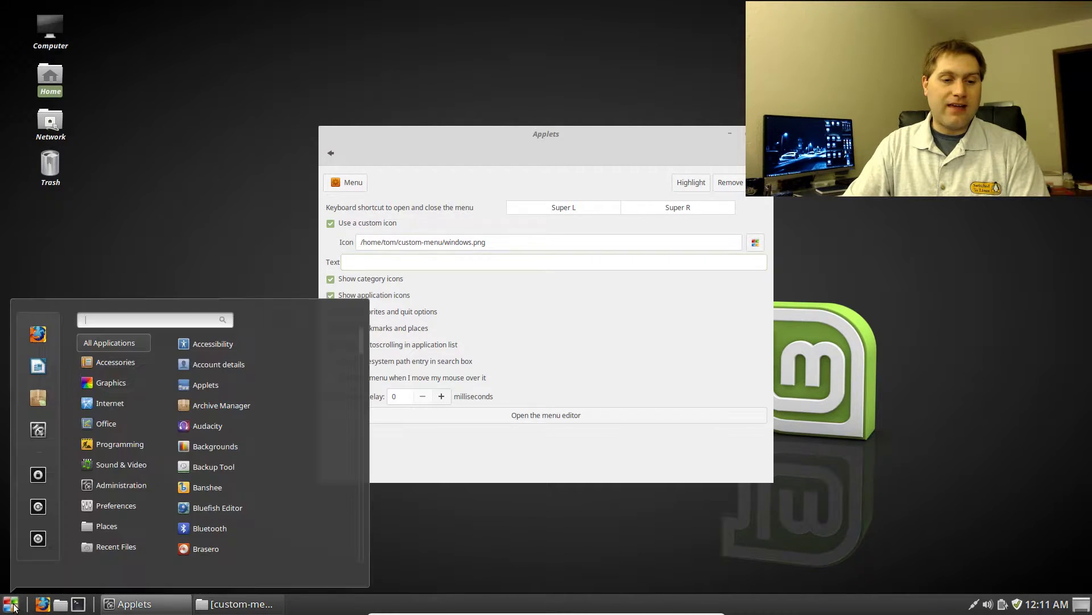
left_click(14, 606)
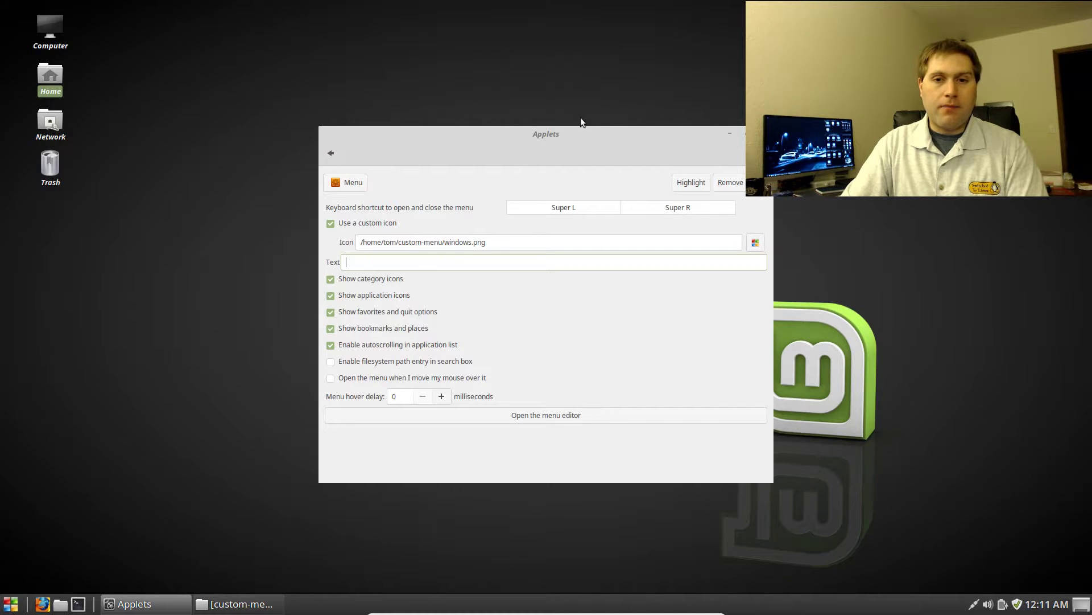
Move the Applets window clear of the start menu, turn off showing category icons and review the menu's category list
left_click_drag(646, 139, 827, 211)
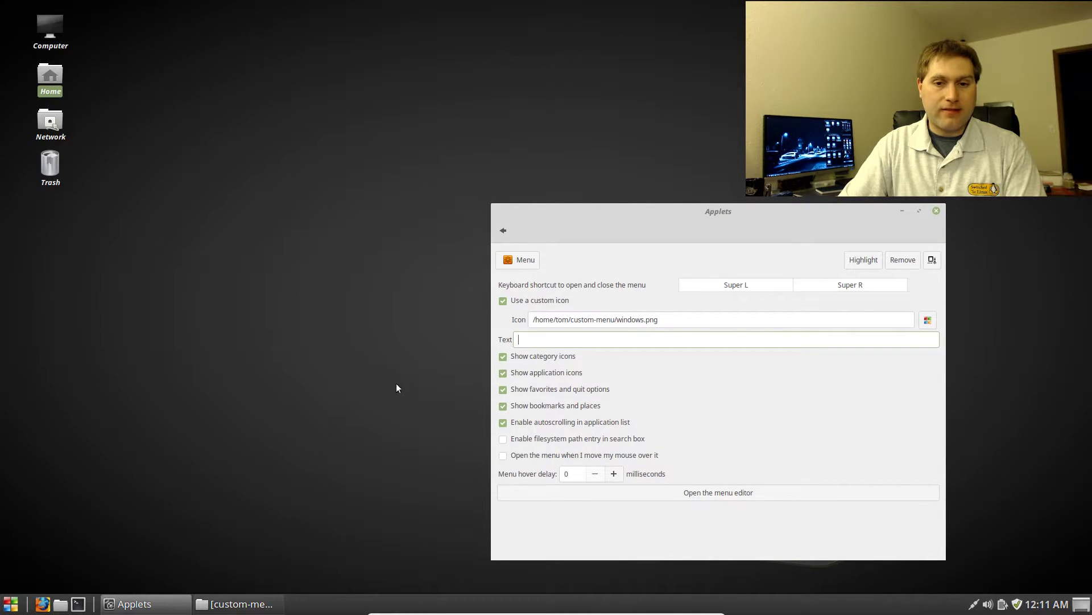
left_click(12, 602)
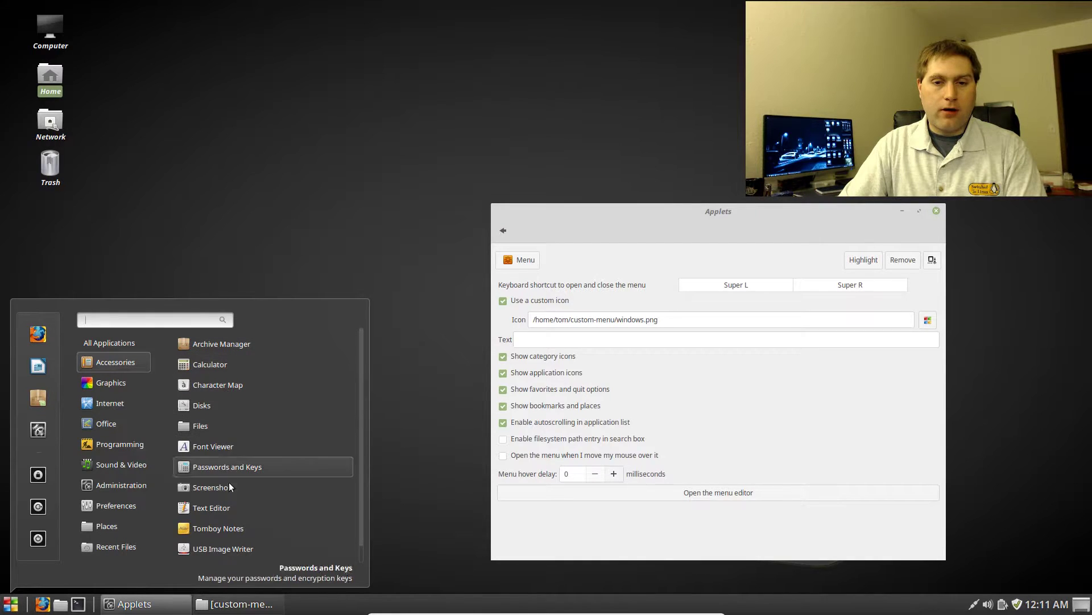
left_click(504, 360)
left_click(504, 359)
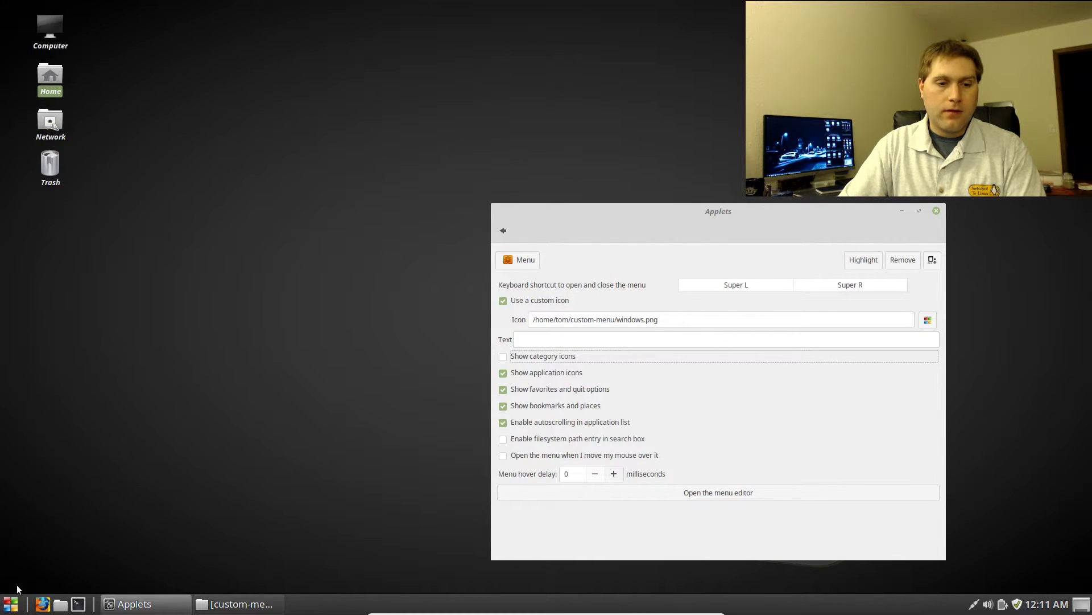
left_click(11, 602)
left_click(10, 602)
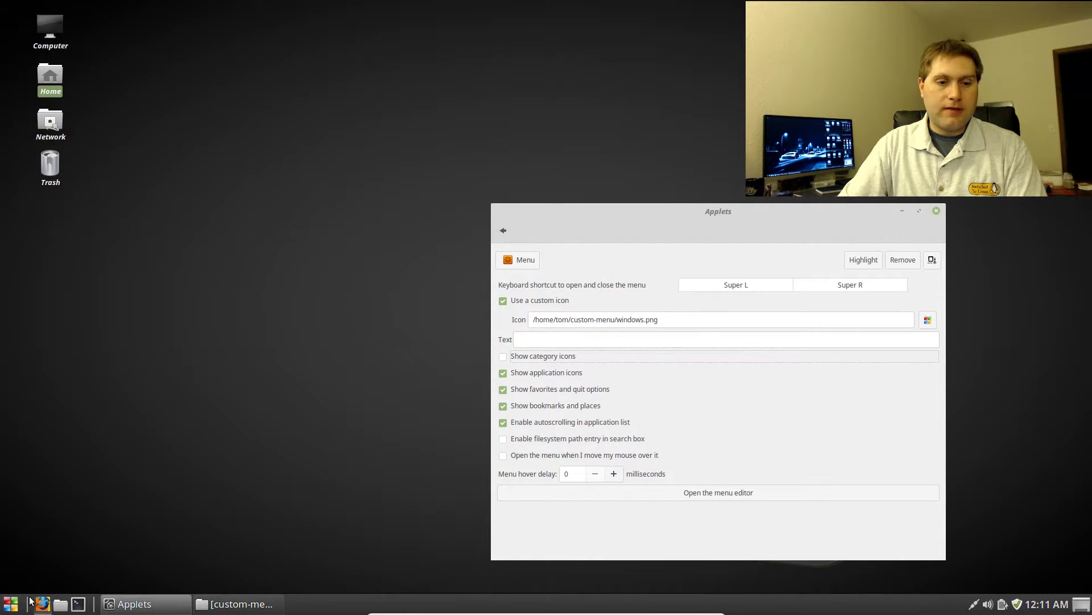
left_click(11, 602)
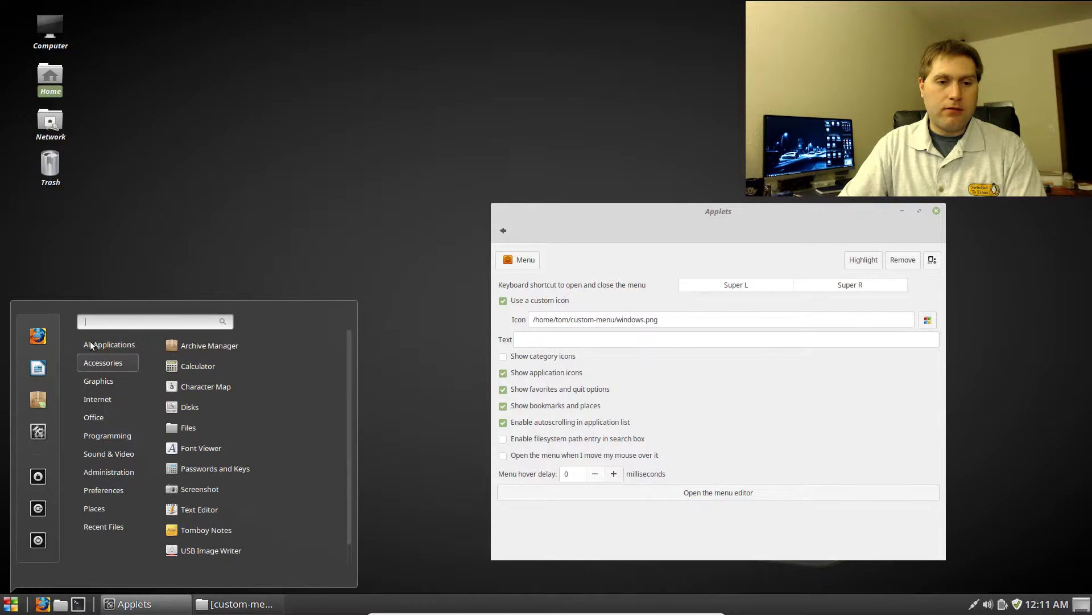
mouse_move(85, 528)
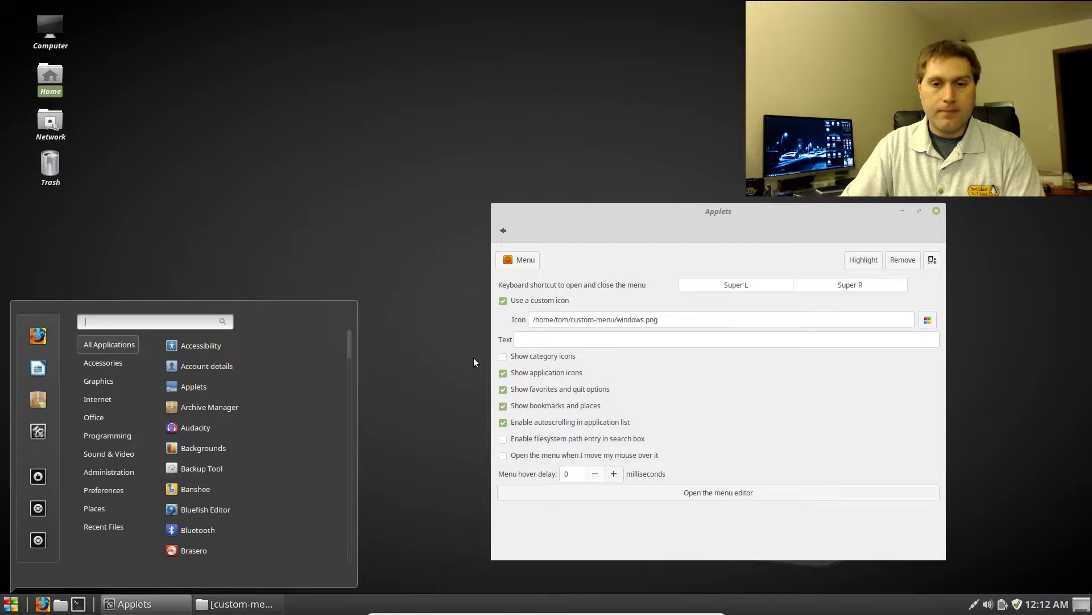
Turn off showing application icons for the Menu applet and review the Office applications in the start menu
left_click(504, 375)
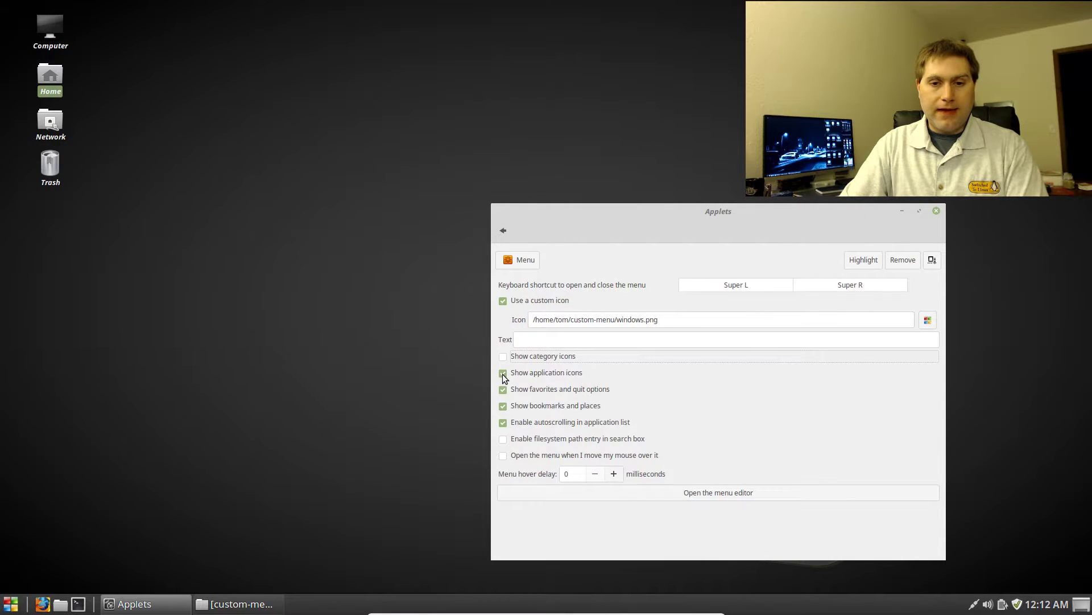
double_click(503, 373)
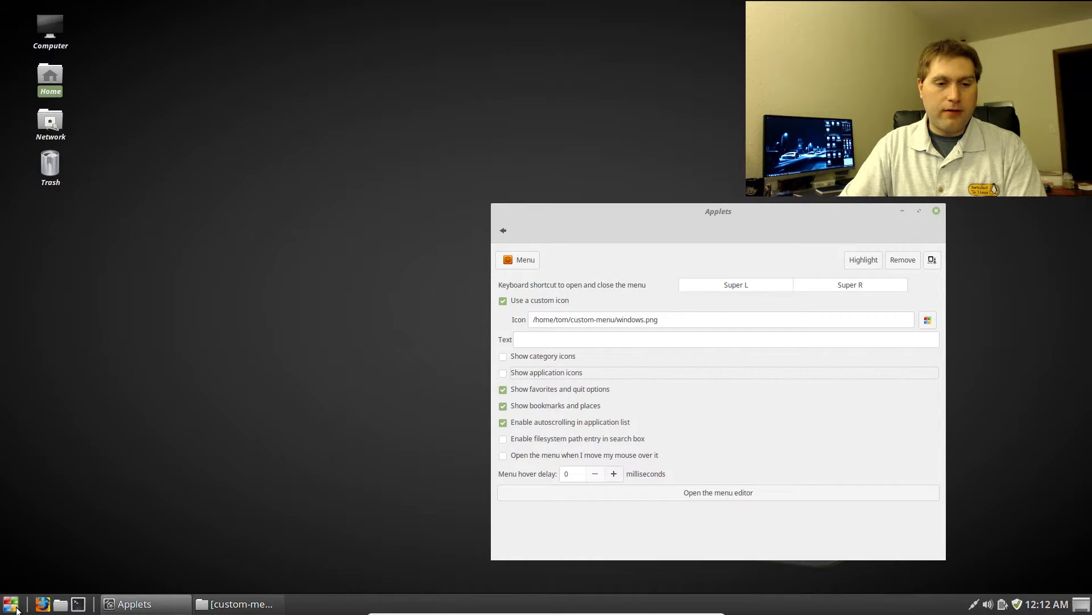
left_click(23, 565)
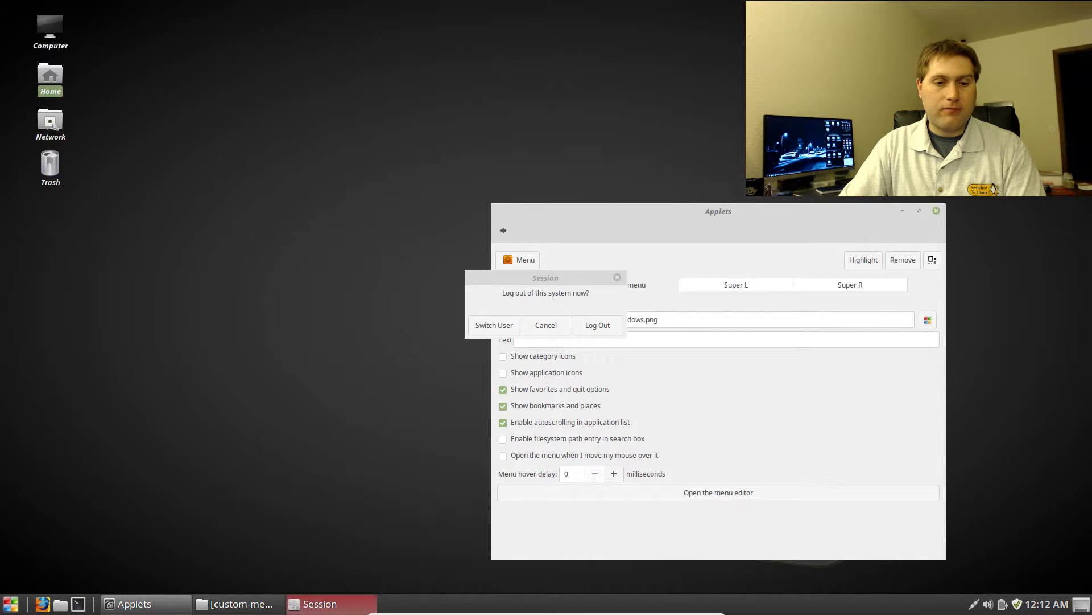
left_click(617, 277)
left_click(10, 603)
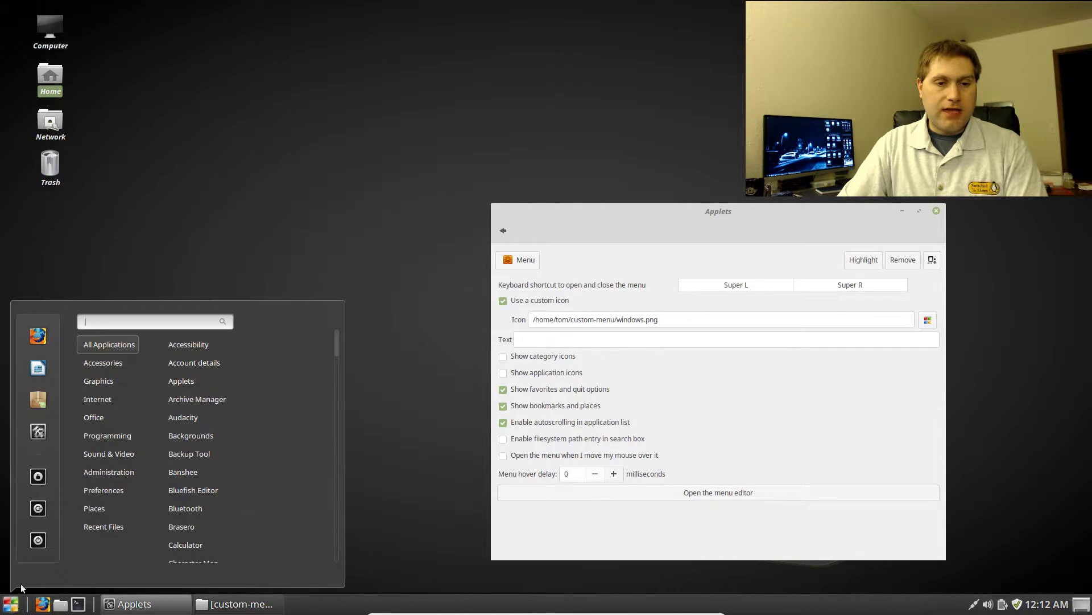
mouse_move(105, 417)
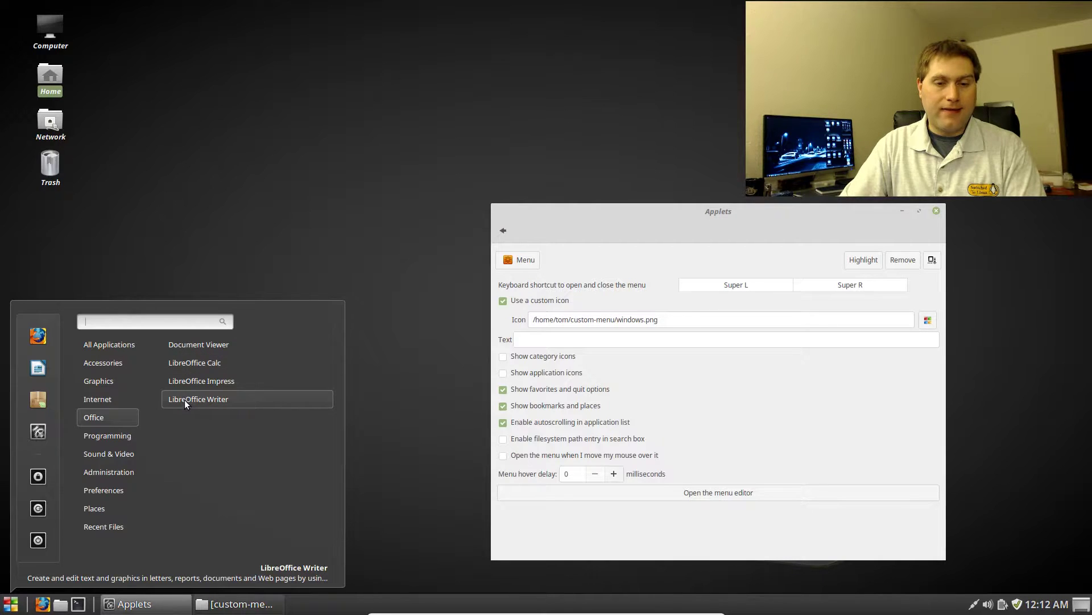
Turn showing category icons and application icons back on for the Menu applet
left_click(504, 374)
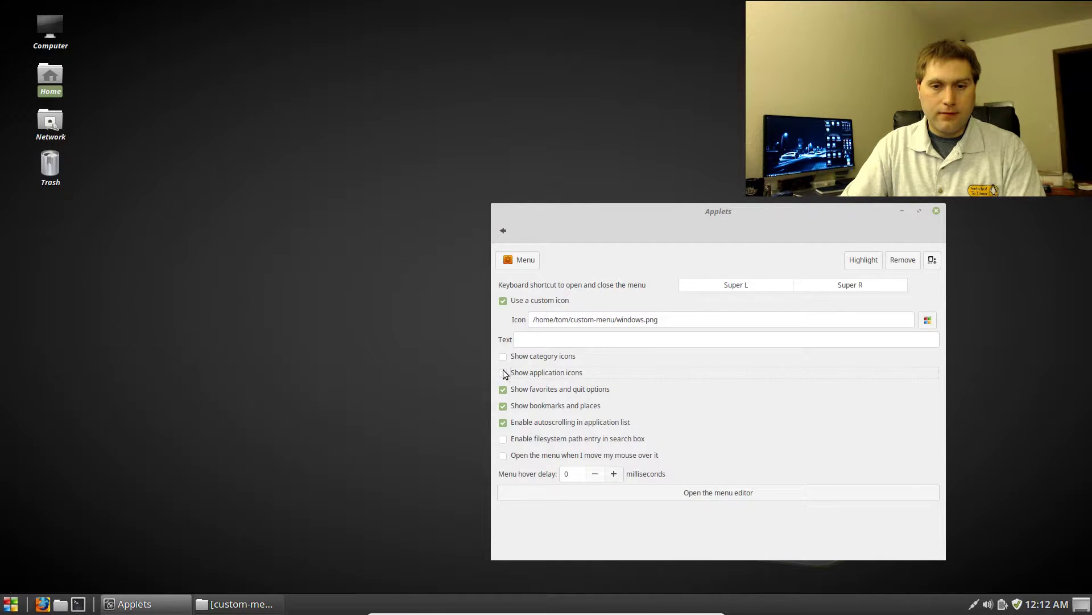
left_click(503, 356)
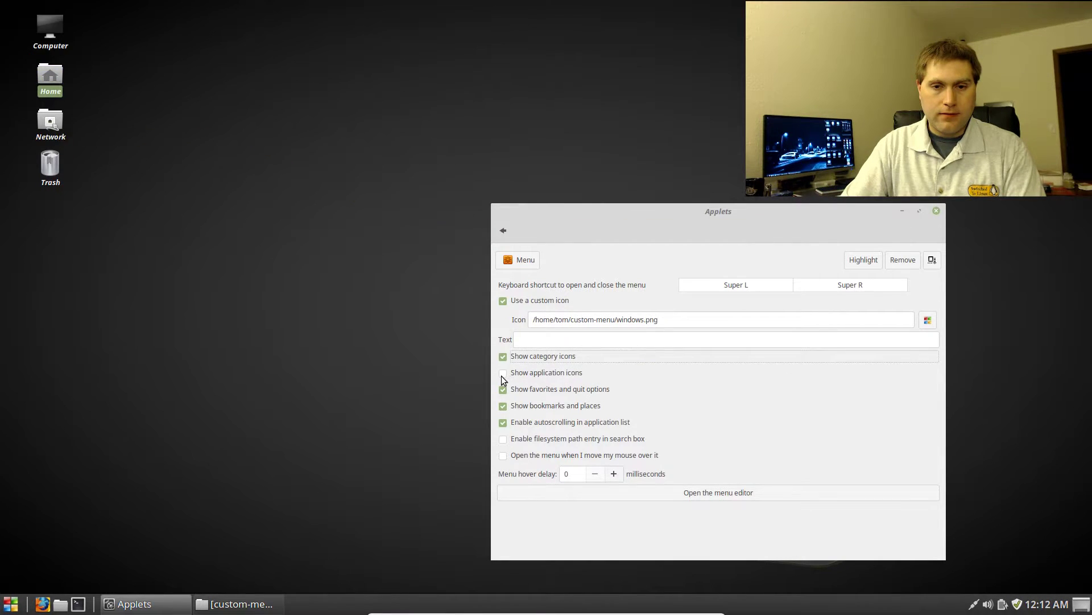
left_click(503, 374)
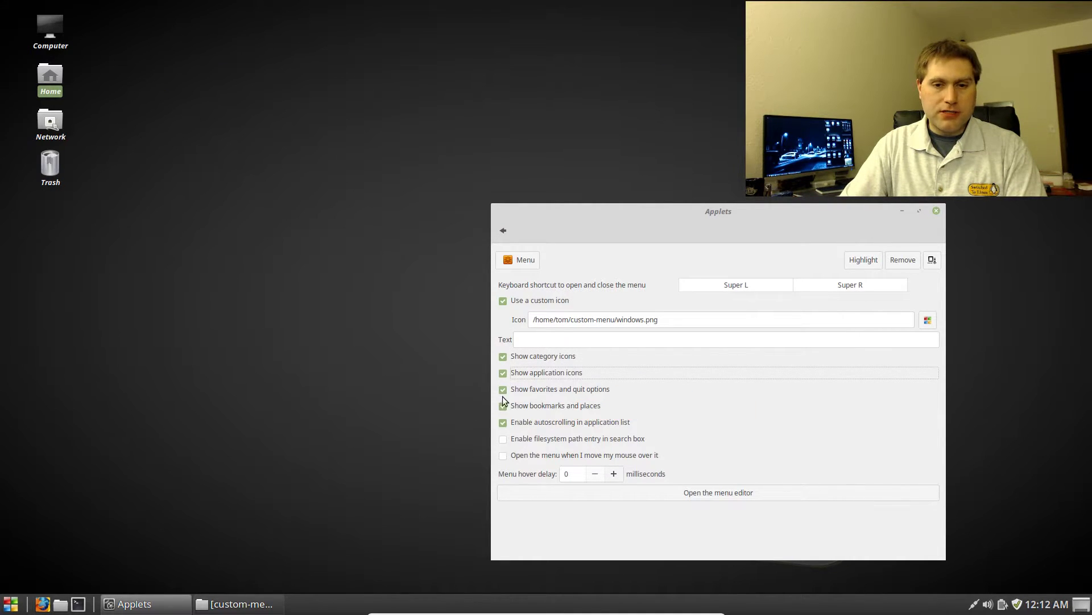
Turn off showing favorites and quit options, review the start menu without them, and turn the option back on
left_click(503, 391)
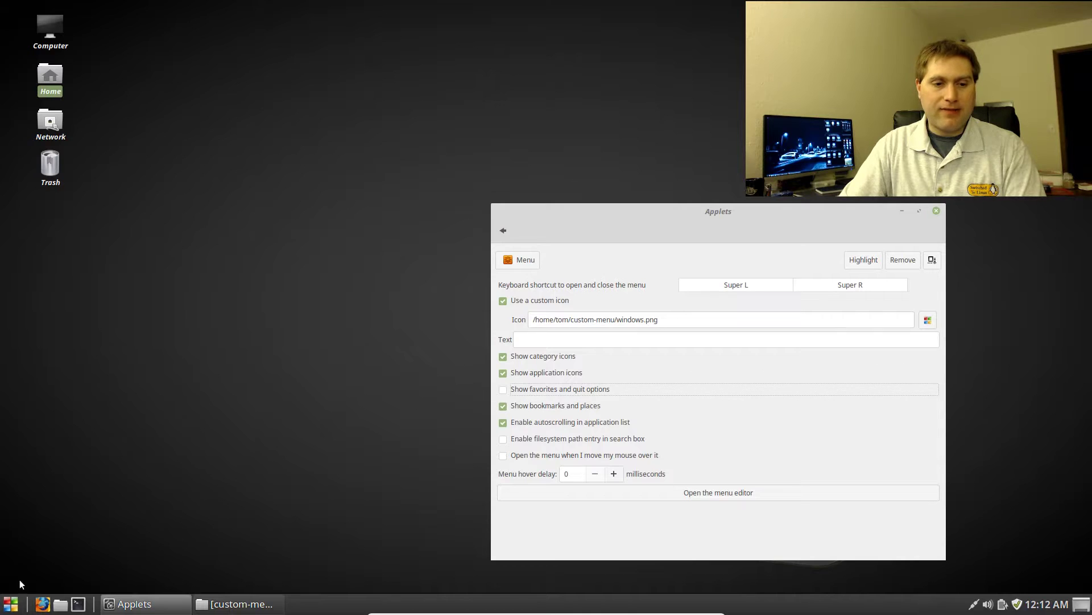
left_click(11, 605)
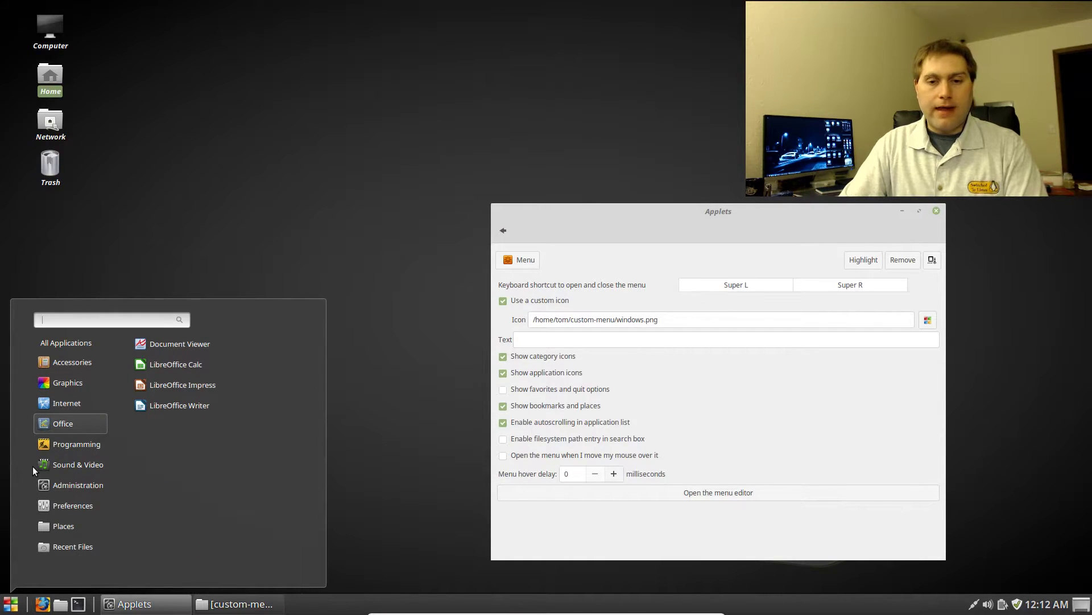
left_click(503, 390)
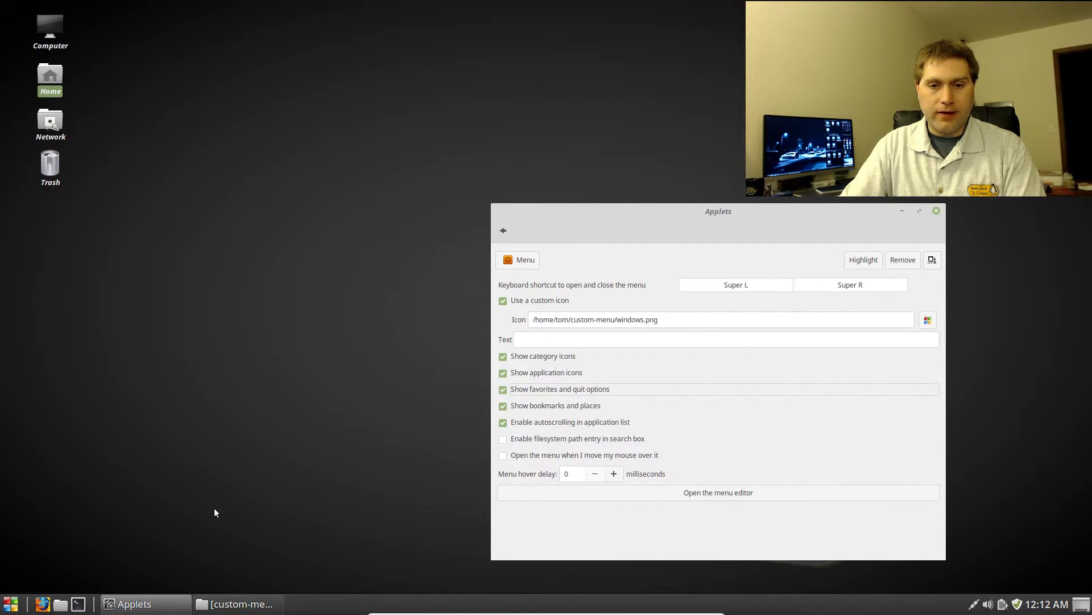
Review Places in the start menu, try the menu with showing bookmarks and places turned off, and turn the option back on
left_click(11, 603)
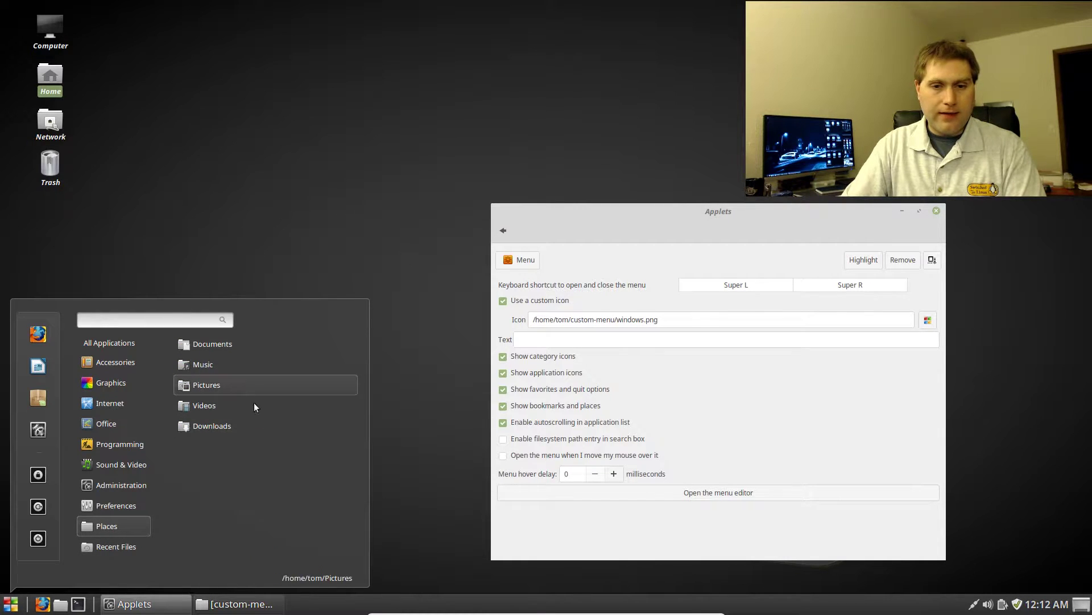
left_click(502, 409)
left_click(503, 407)
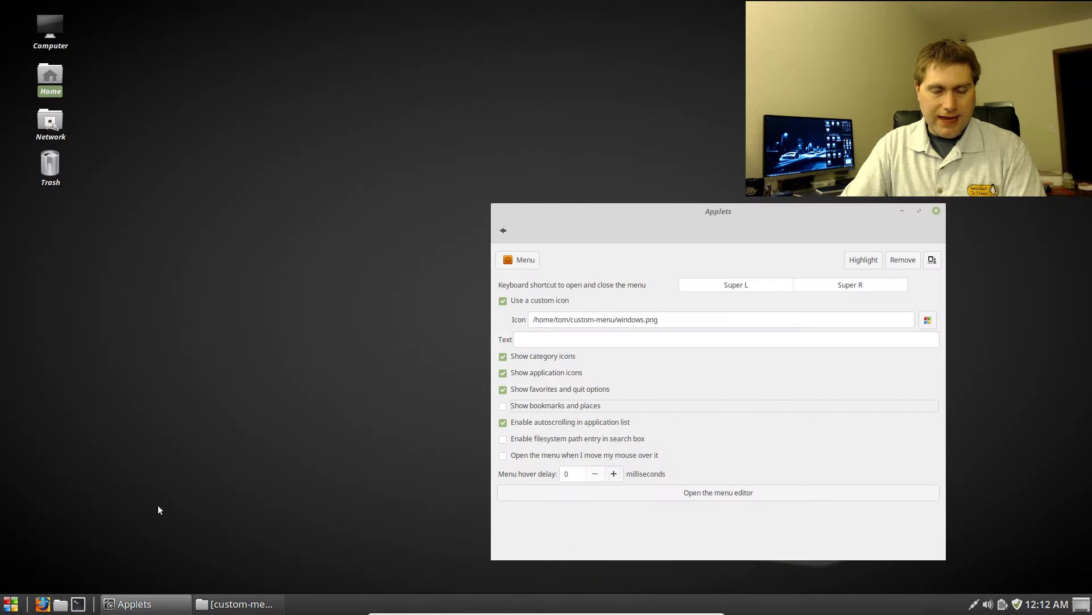
left_click(10, 605)
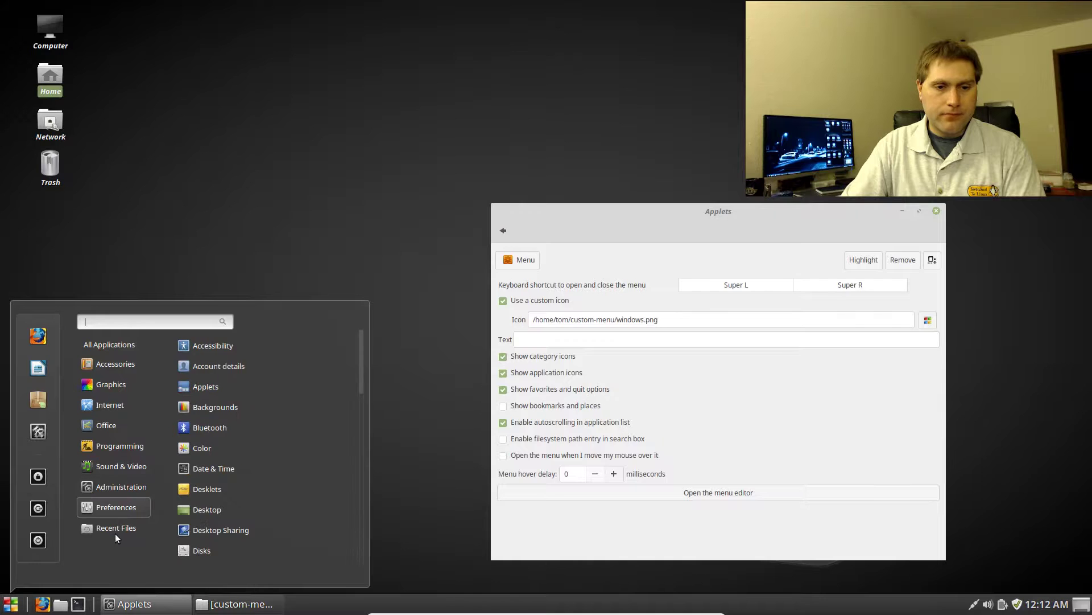
left_click(722, 412)
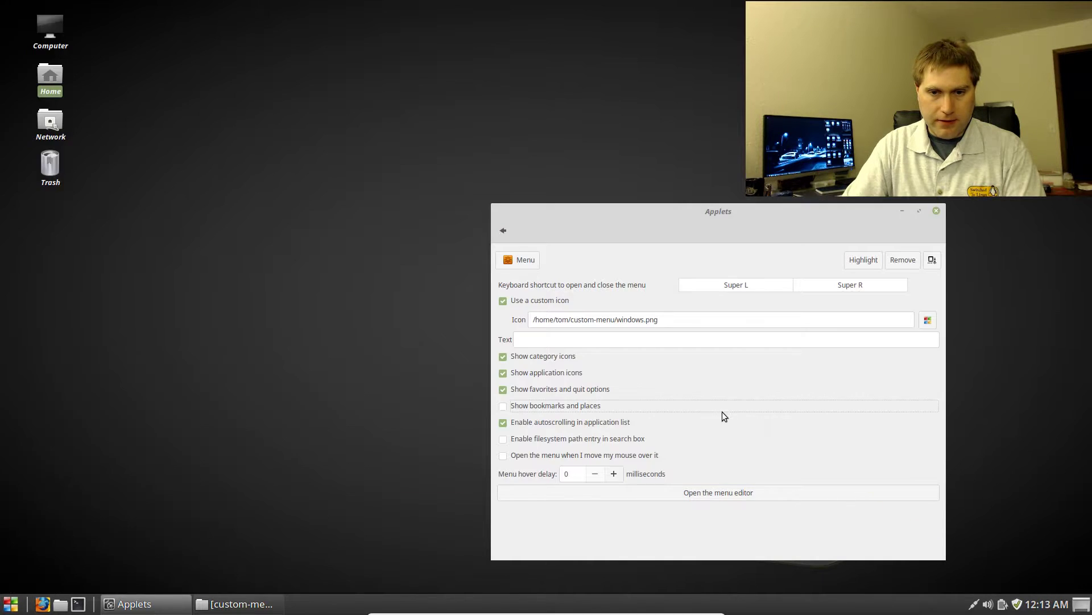
left_click(11, 603)
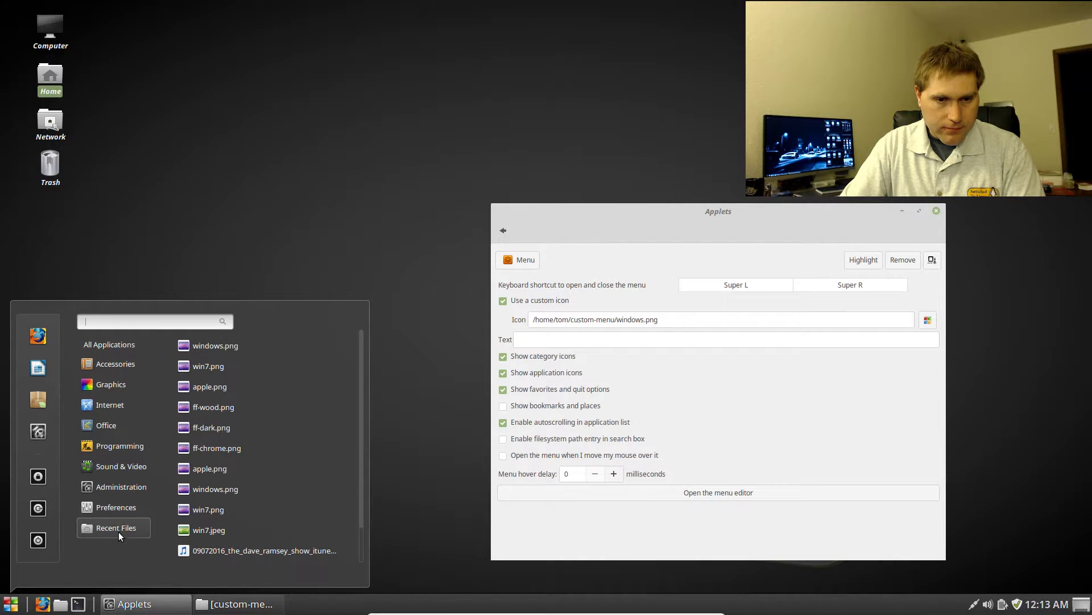
left_click(504, 405)
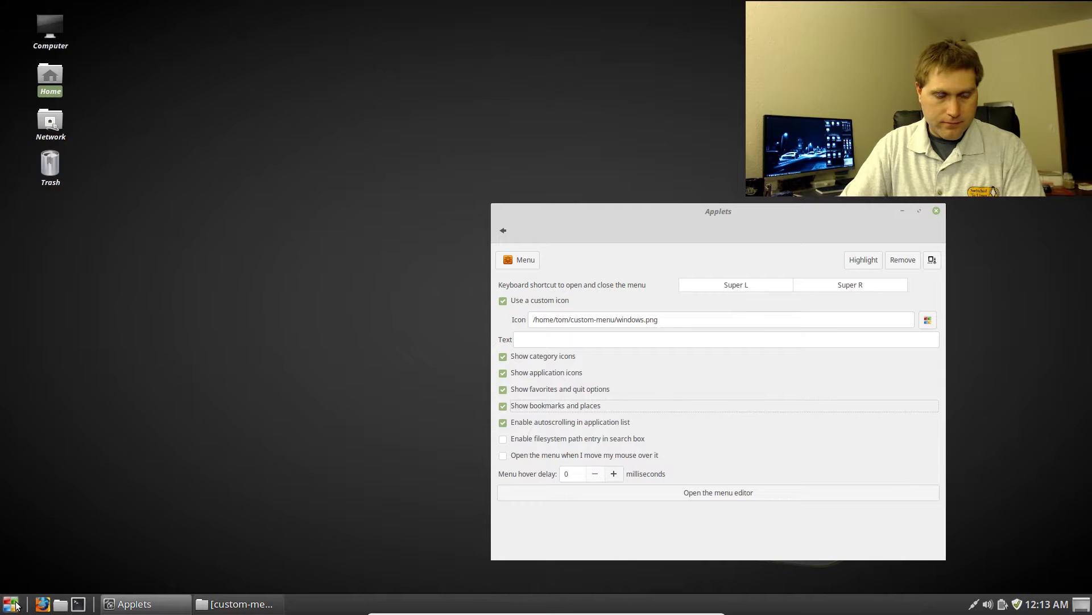
left_click(10, 604)
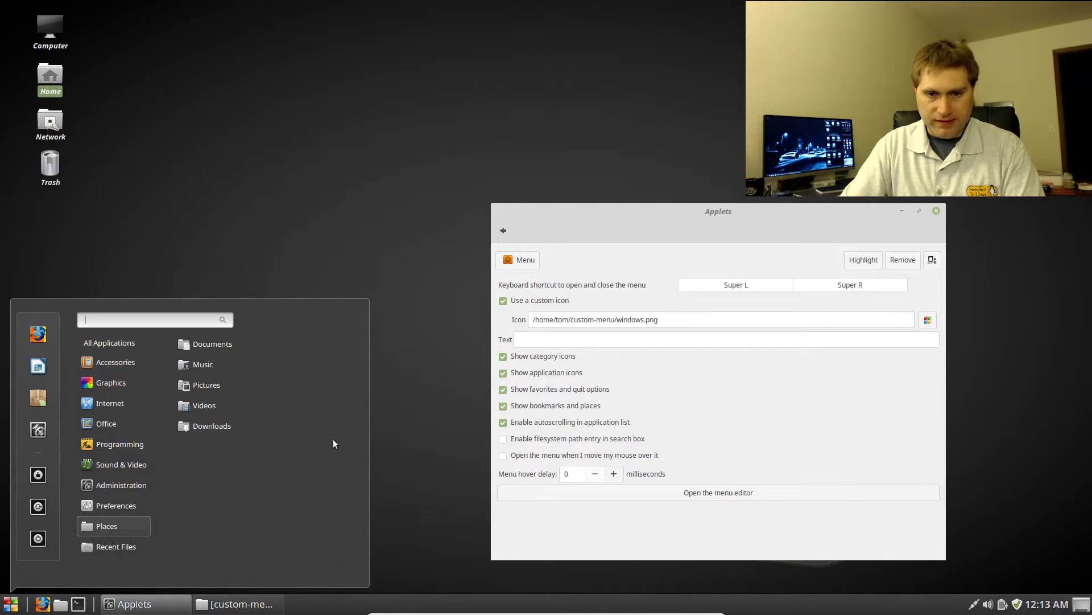
Turn off autoscrolling in the application list and try scrolling through the Administration applications in the start menu
left_click(528, 426)
left_click(503, 422)
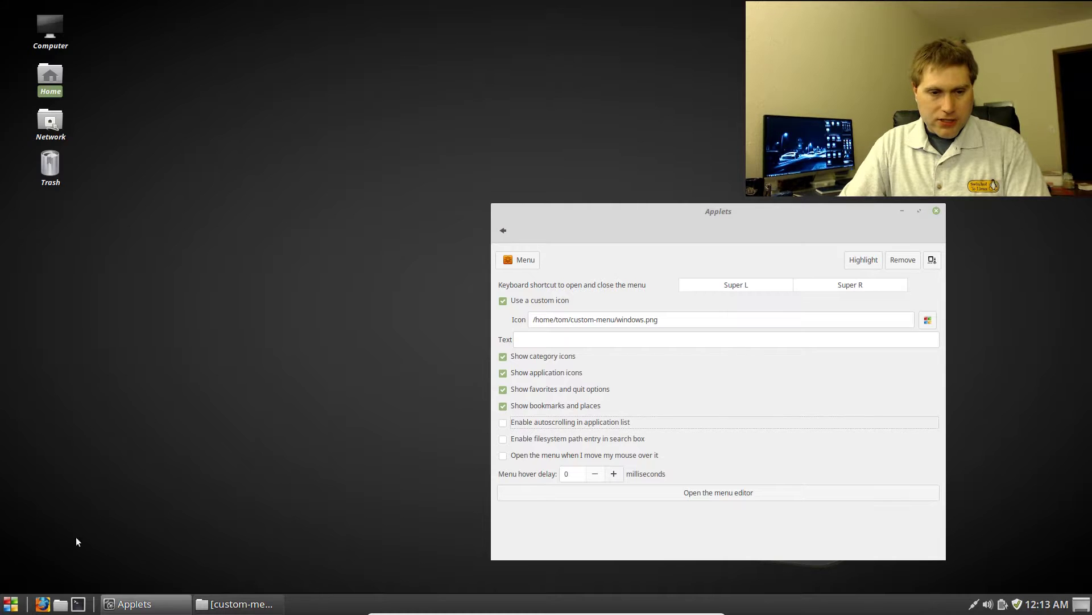
left_click(13, 604)
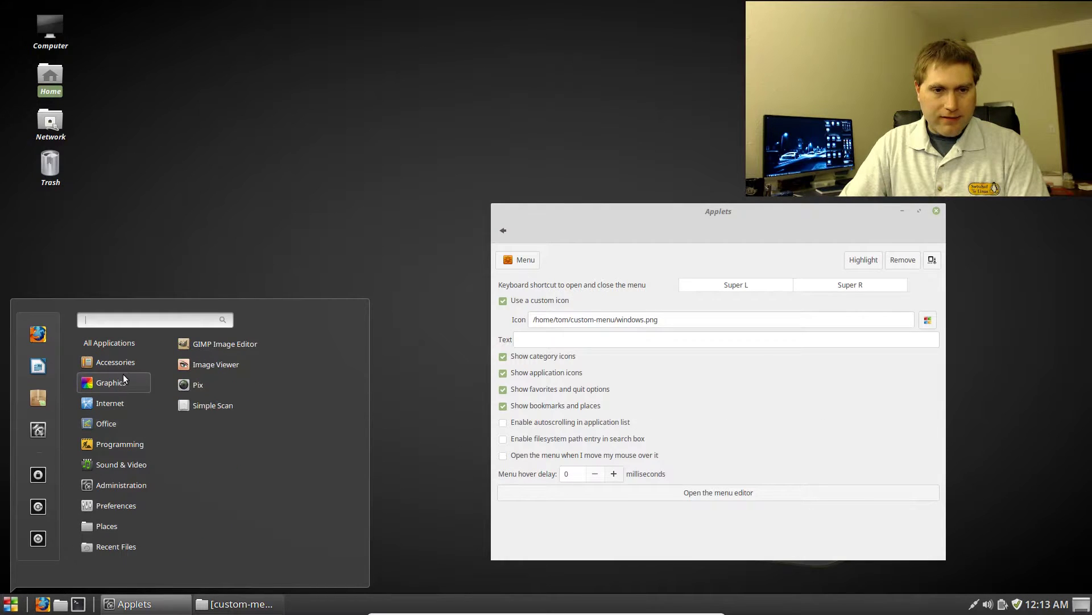
mouse_move(125, 484)
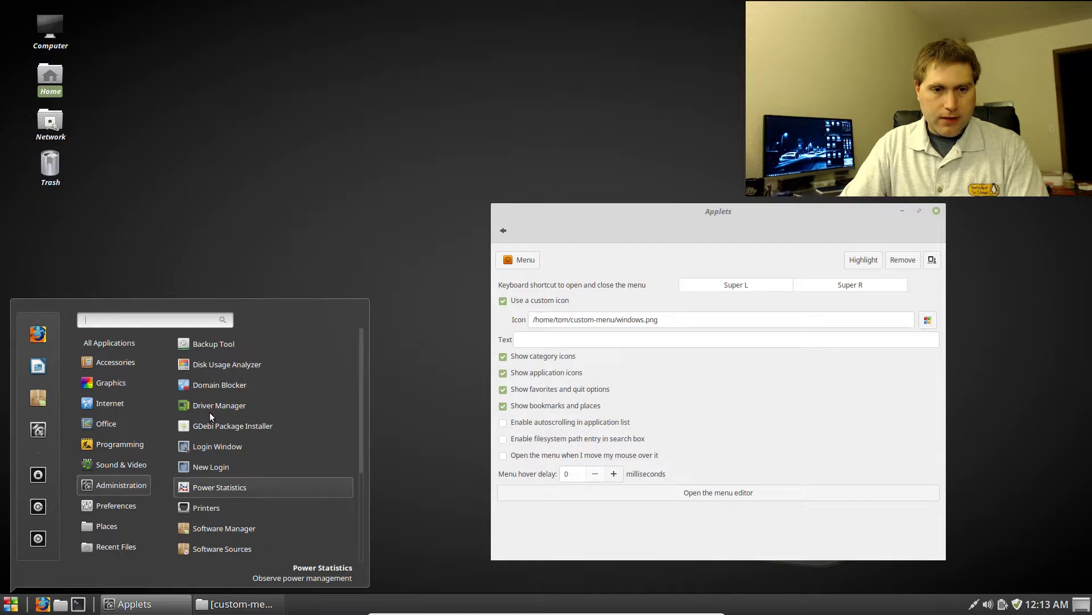
scroll(254, 484, "down", 3)
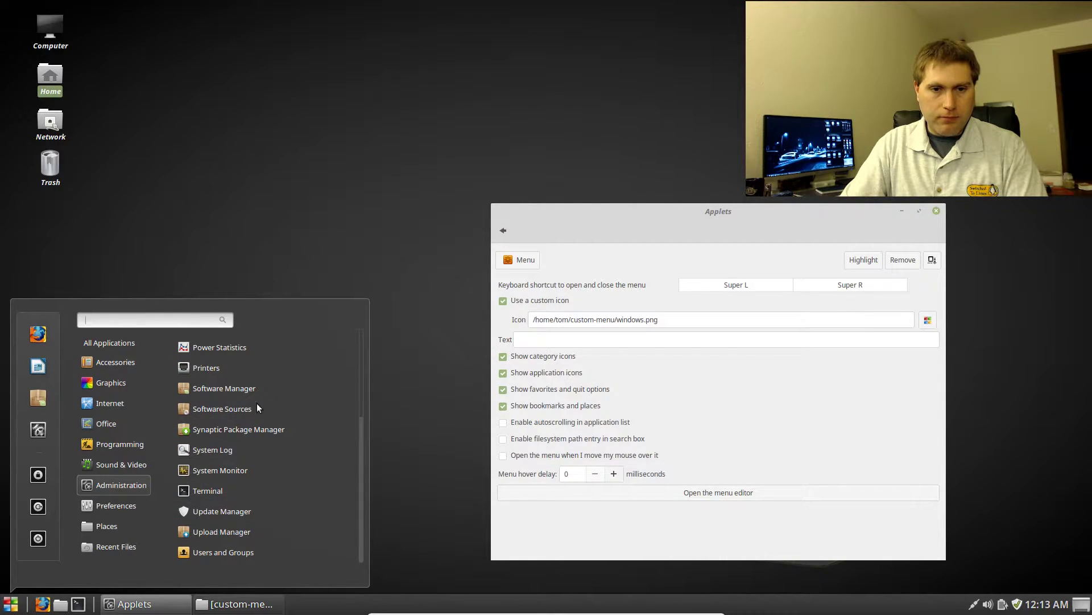
Turn autoscrolling in the application list back on and try it on the Preferences applications in the start menu
left_click(521, 425)
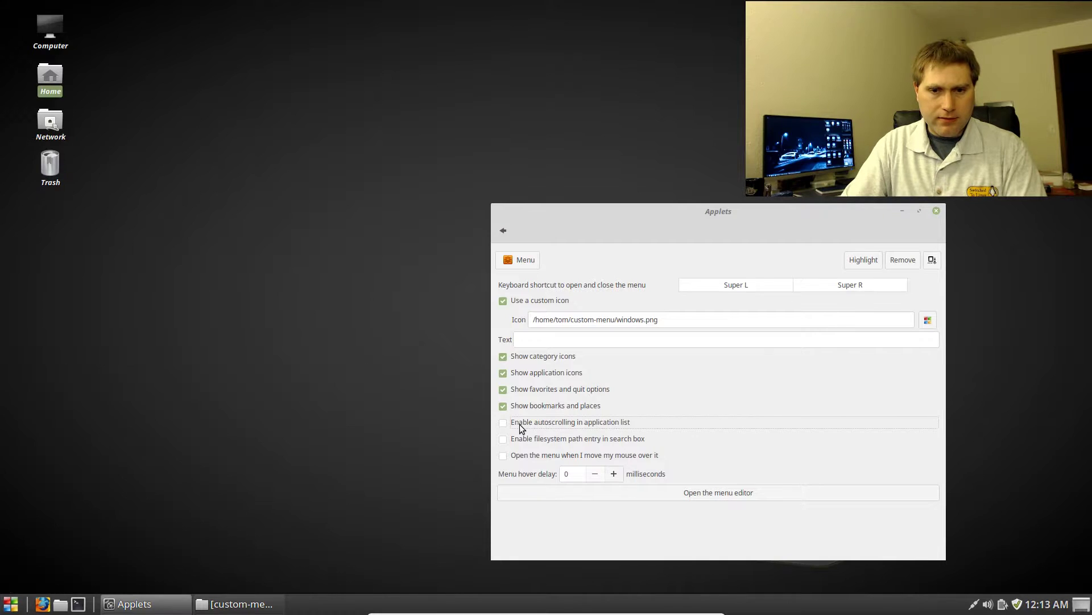
left_click(11, 603)
mouse_move(116, 505)
scroll(220, 537, "down", 6)
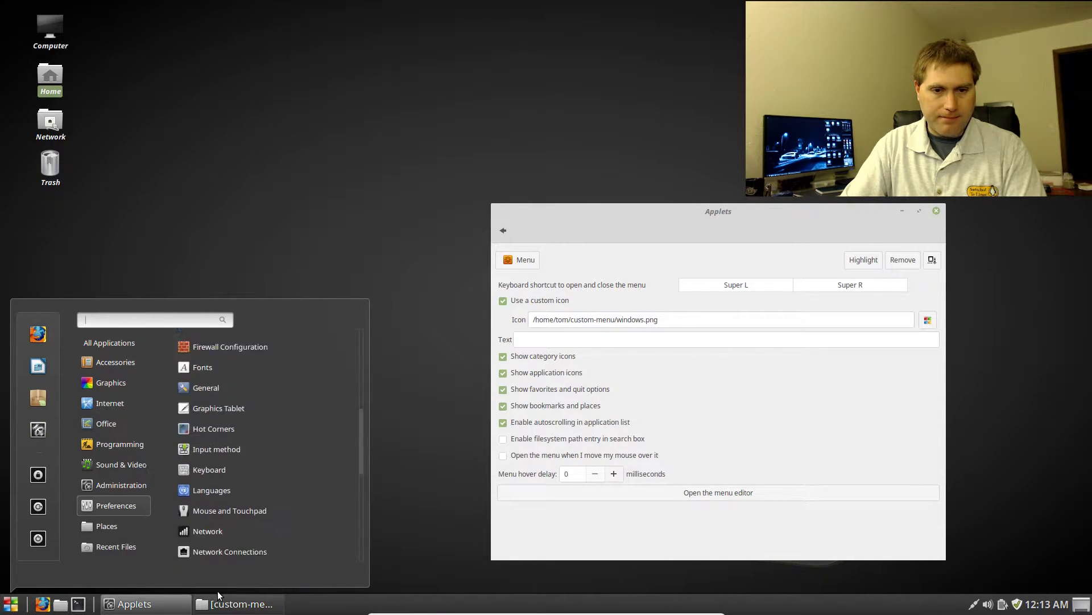
Search the start menu for "fire" and for the path "/us", clearing the search box after each
mouse_move(259, 308)
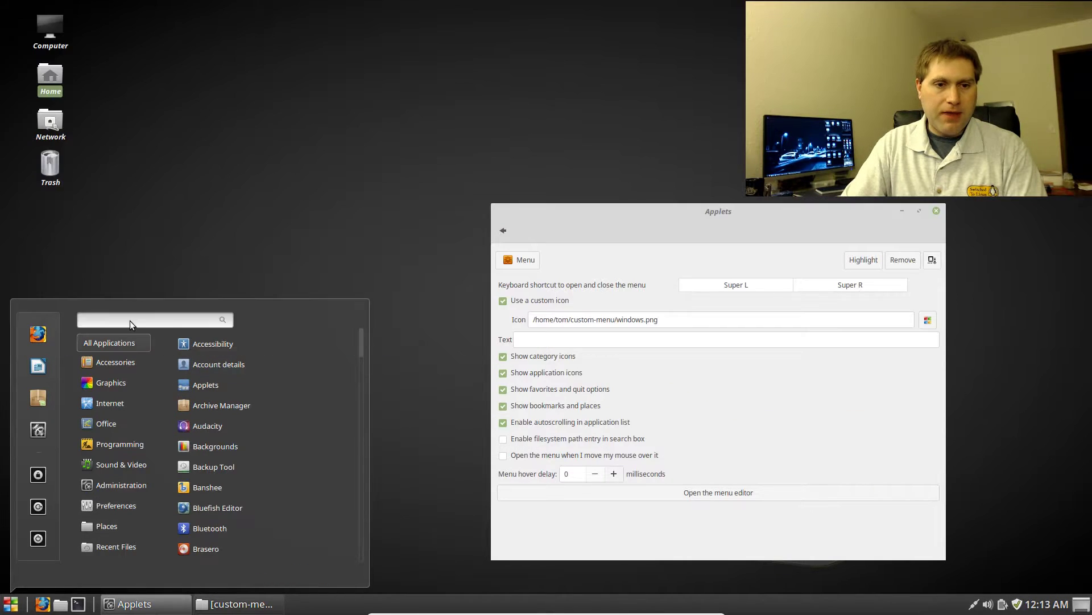
type("f")
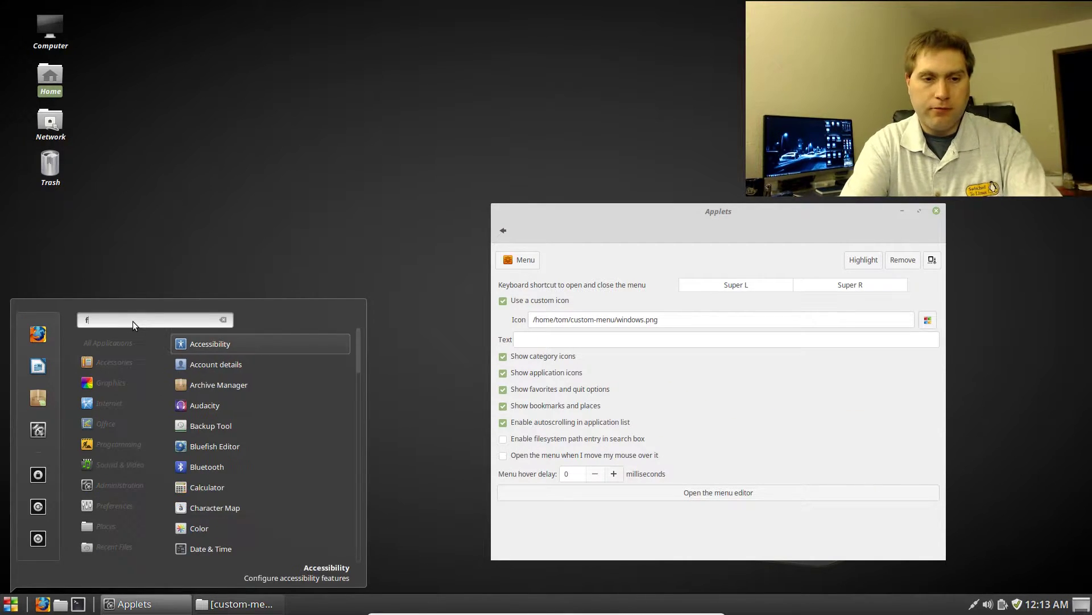
type("ire")
key("BackSpace")
key("BackSpace")
key("BackSpace")
key("BackSpace")
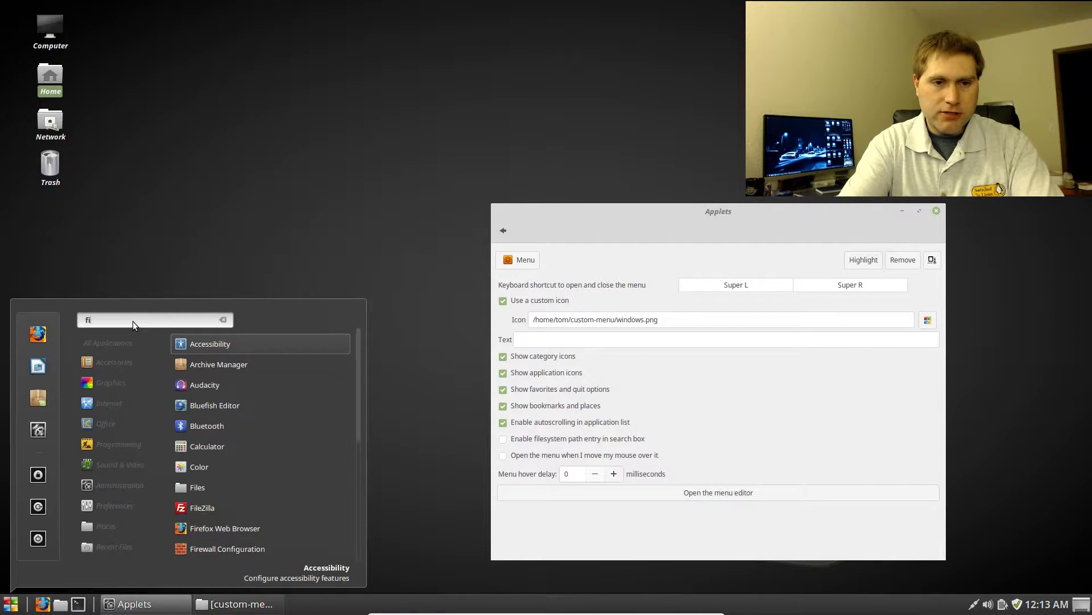
type("/us")
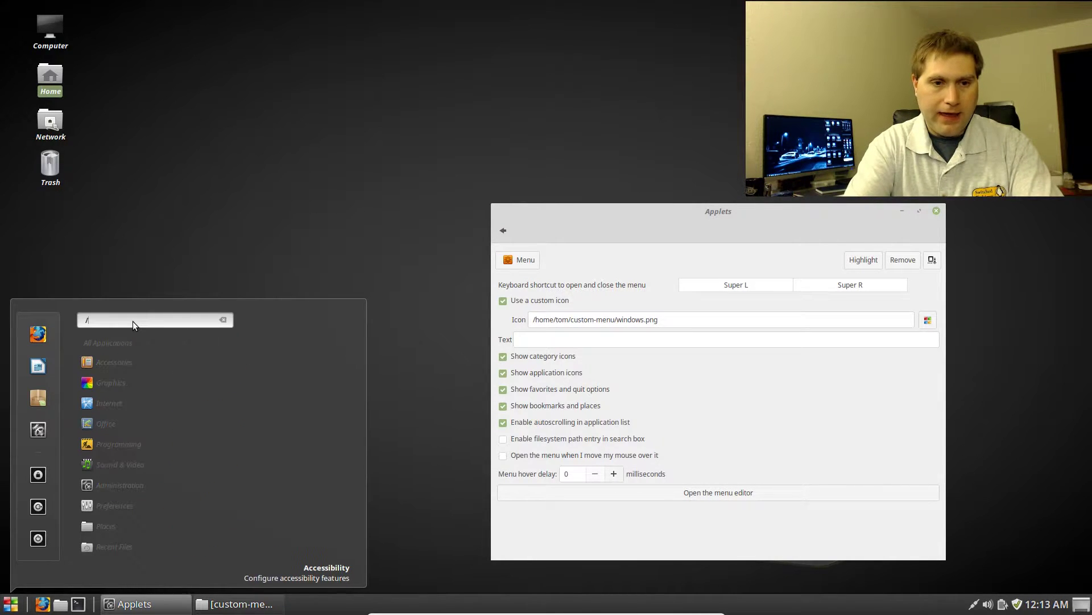
key("BackSpace")
key("BackSpace")
key("BackSpace")
key("BackSpace")
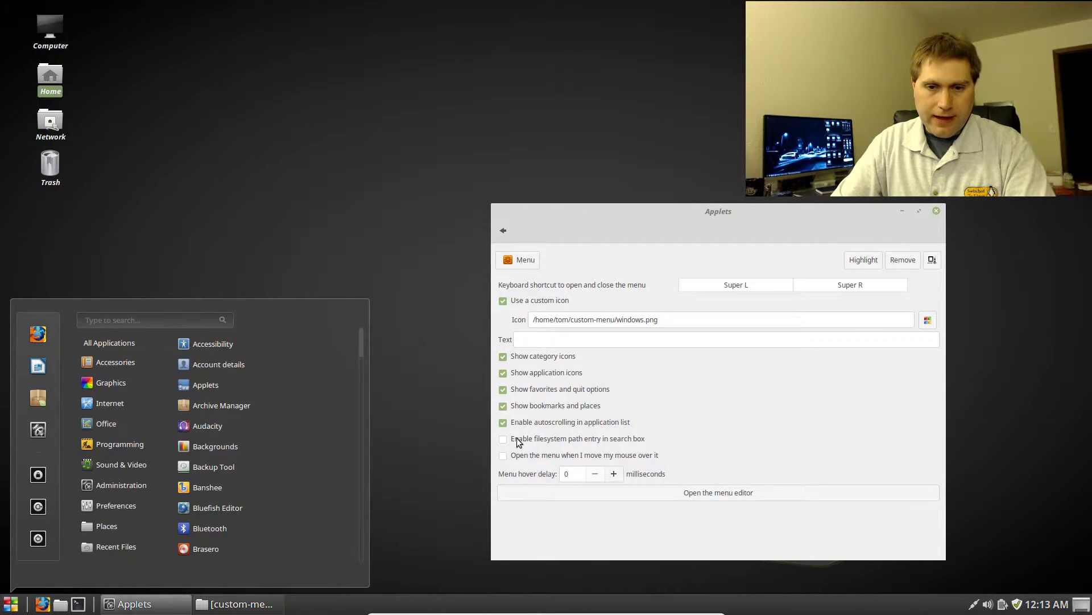
Enable filesystem path entry in the search box, try the path /usr/sh in the start menu, and disable the option again
left_click(535, 442)
left_click(503, 439)
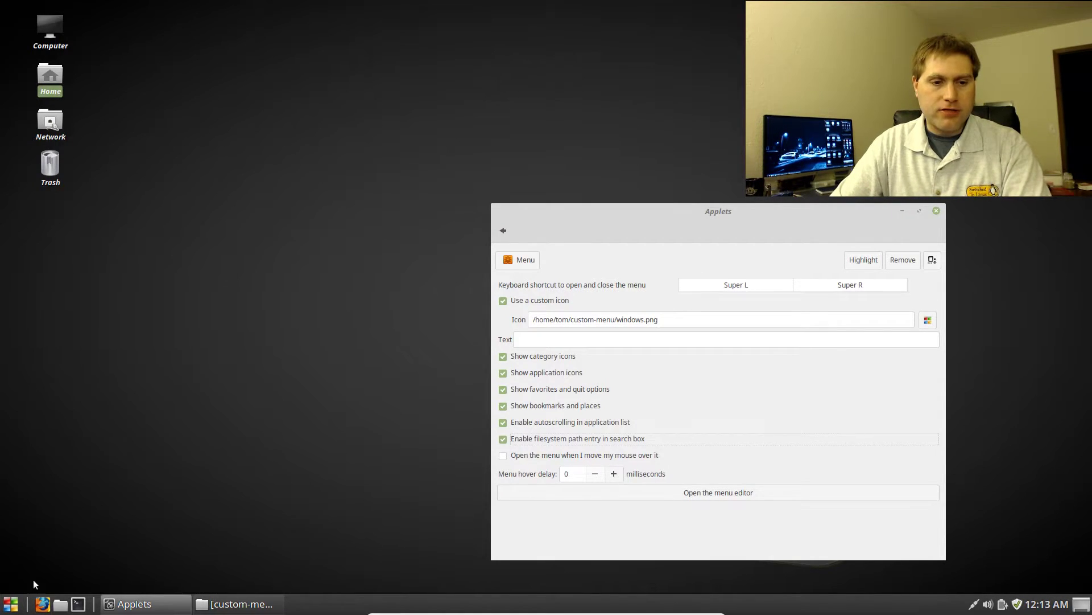
left_click(11, 603)
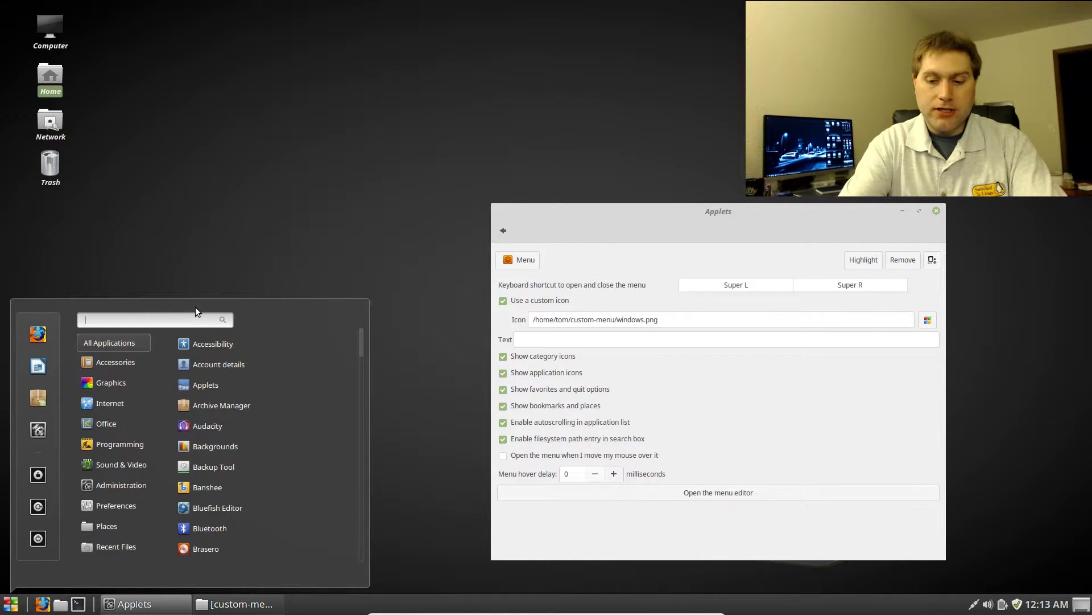
type("/usr")
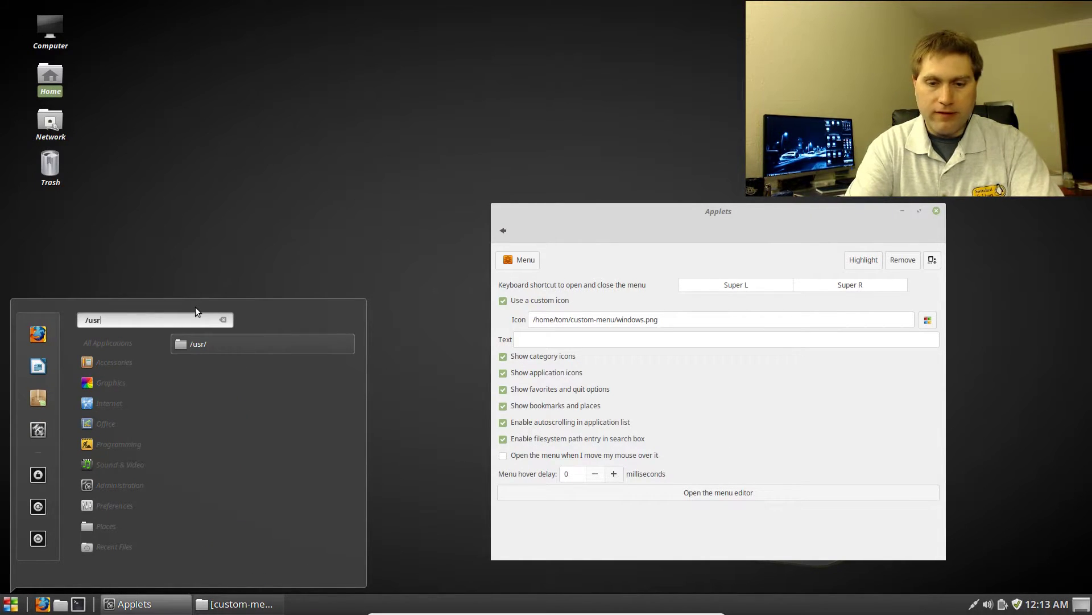
type("/sh")
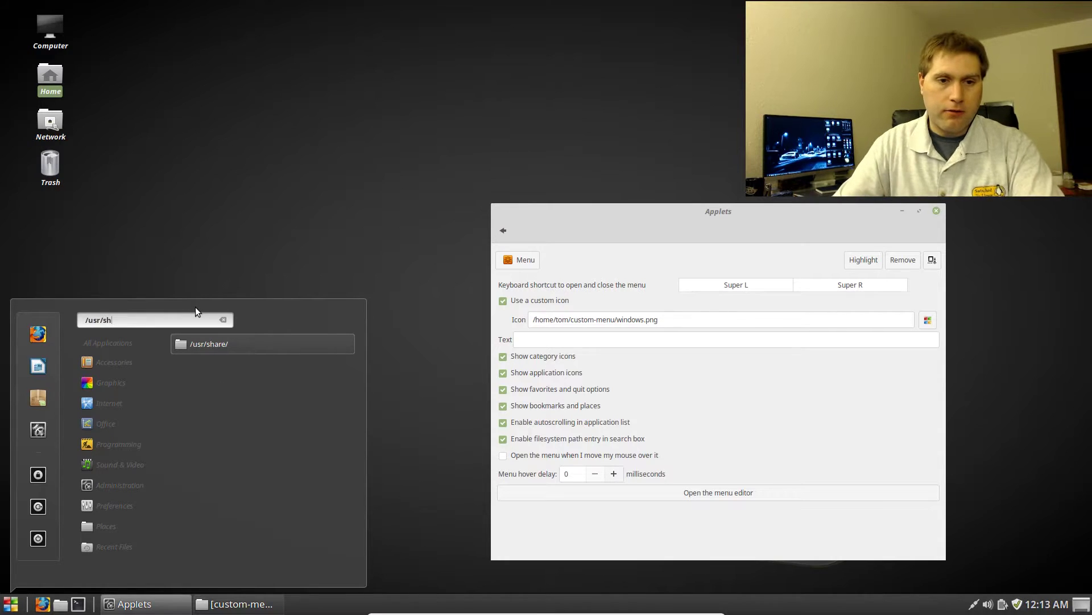
left_click(223, 320)
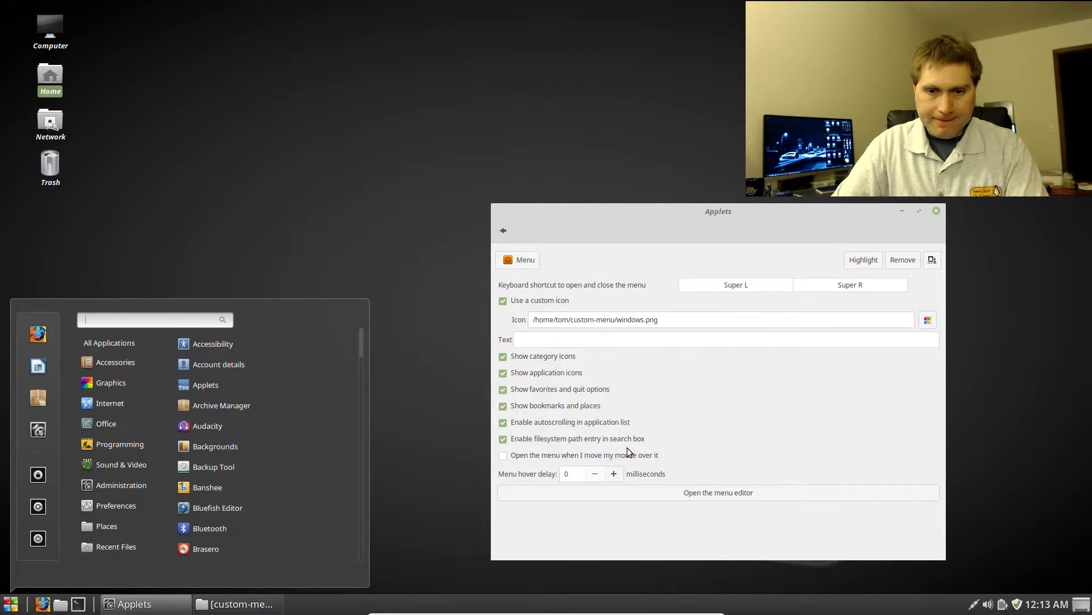
left_click(504, 443)
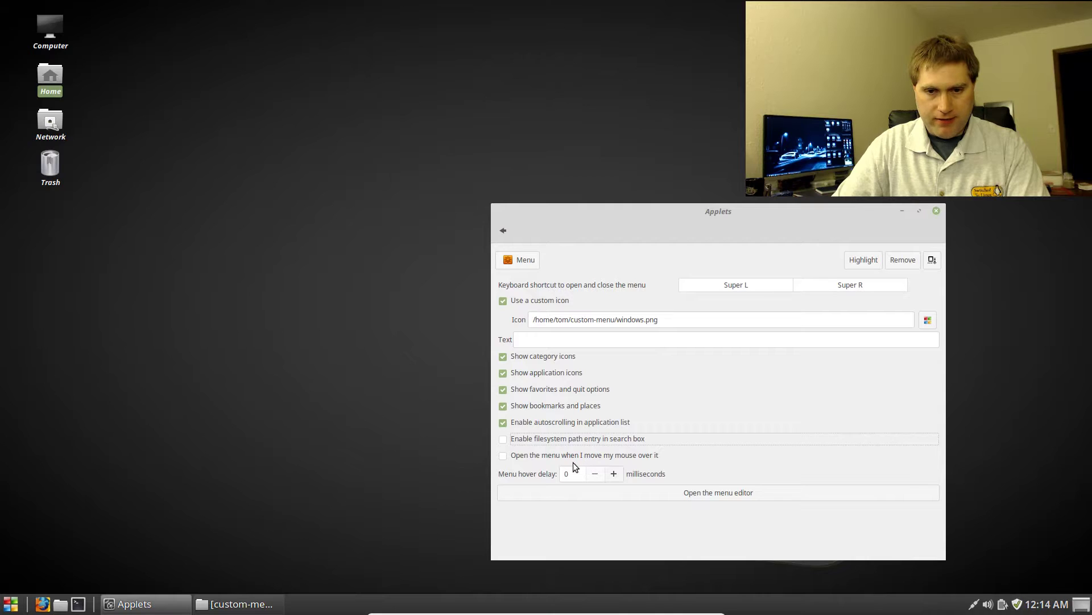
Try the option to open the menu on mouse-over, turn it off again, and check opening and closing the start menu manually
left_click(551, 460)
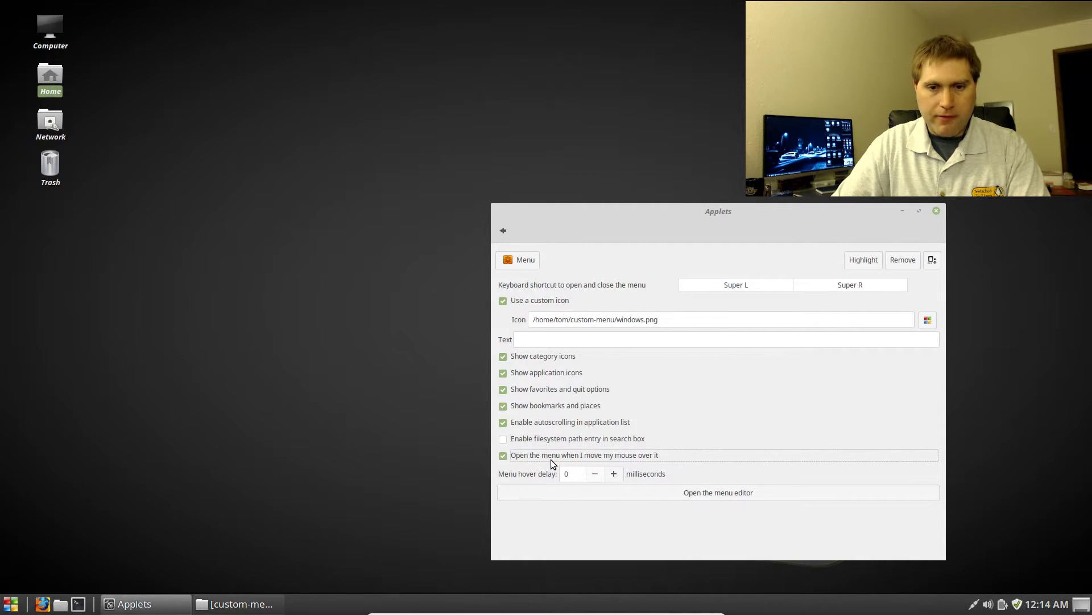
mouse_move(11, 607)
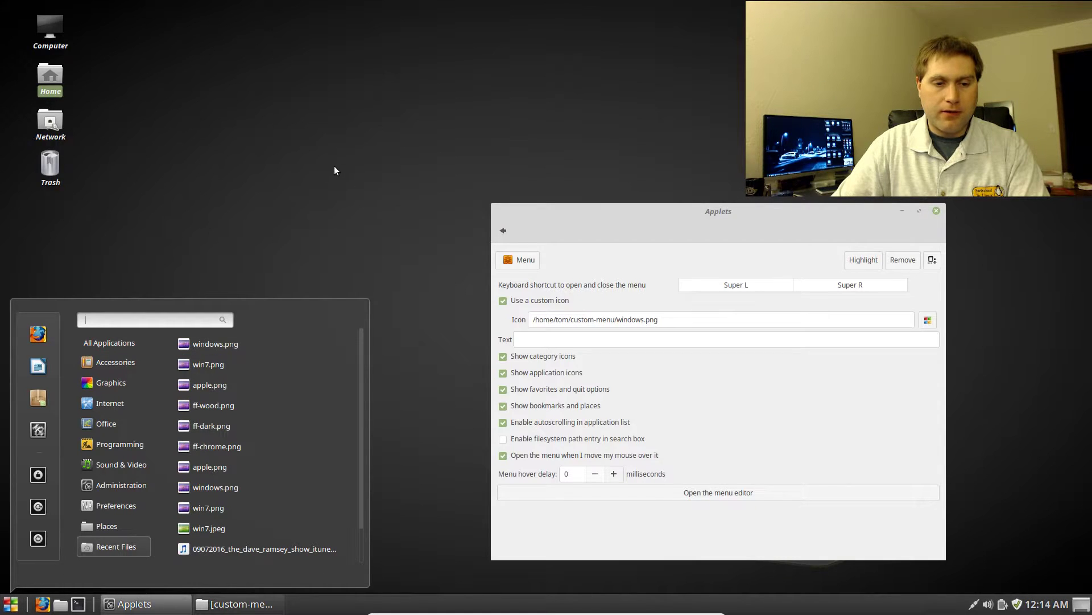
left_click(350, 174)
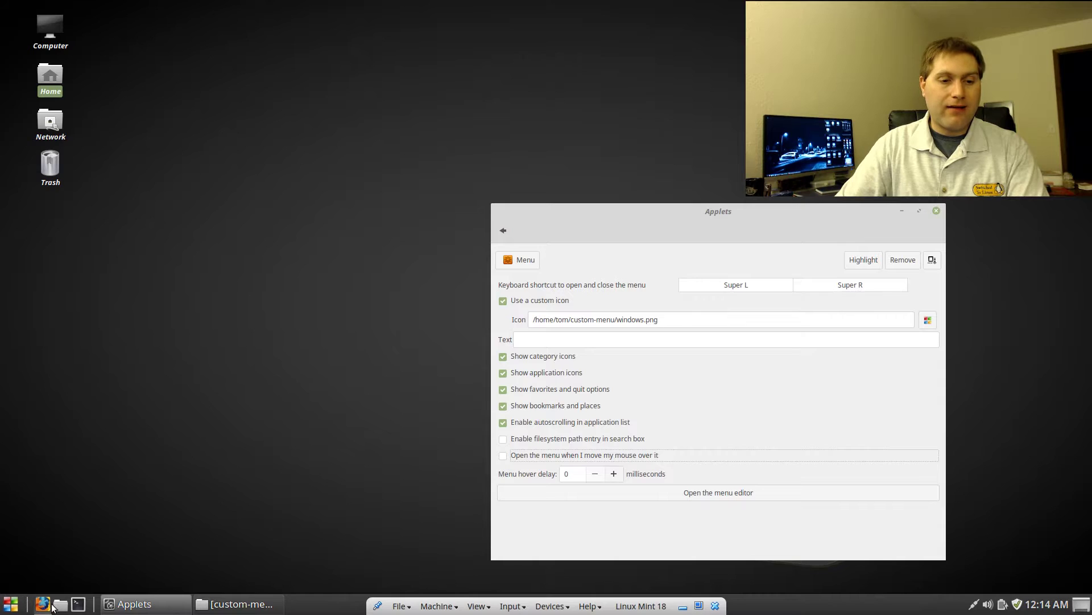
left_click(10, 604)
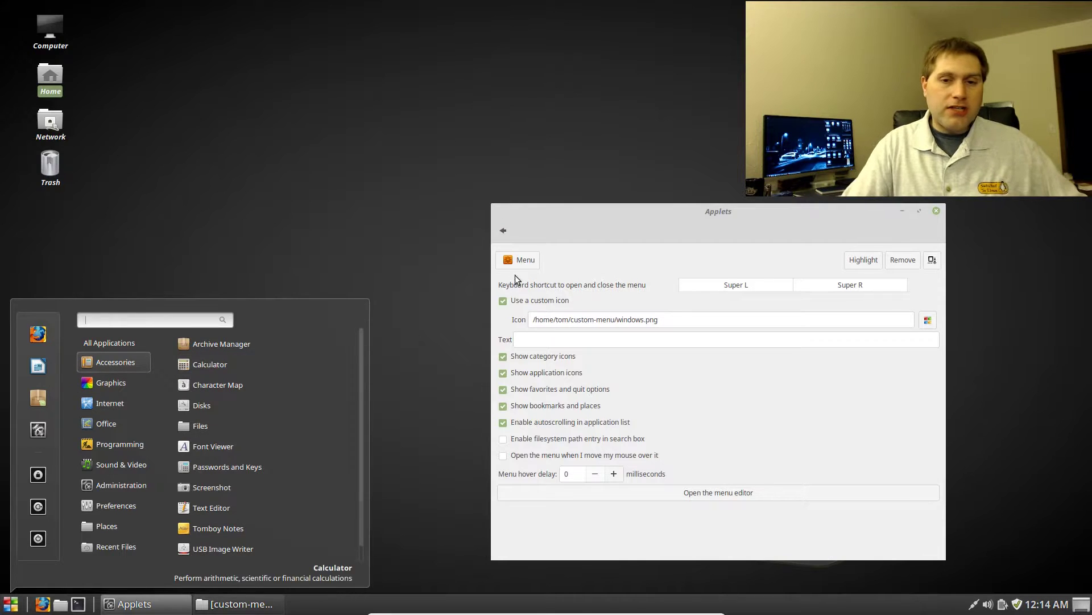
left_click(589, 230)
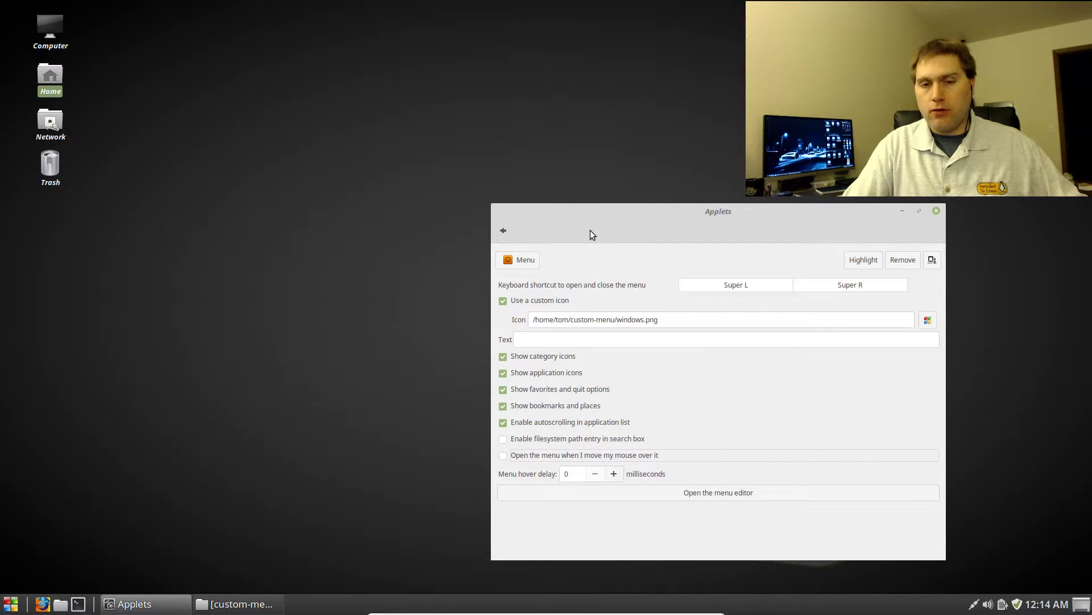
Leave the Menu applet's configuration and open the Themes settings
left_click(503, 233)
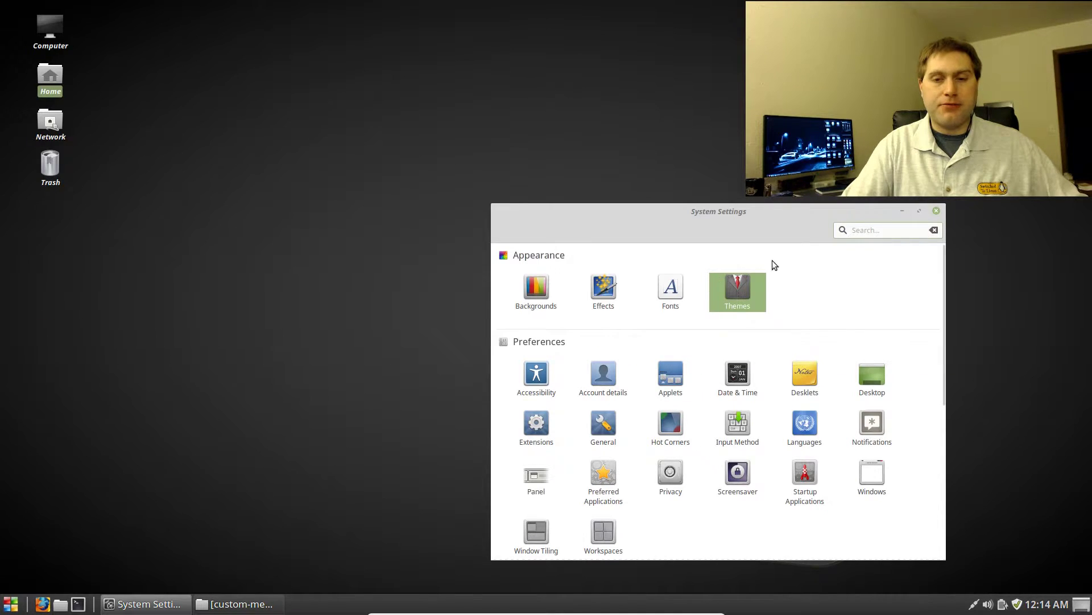
left_click(766, 275)
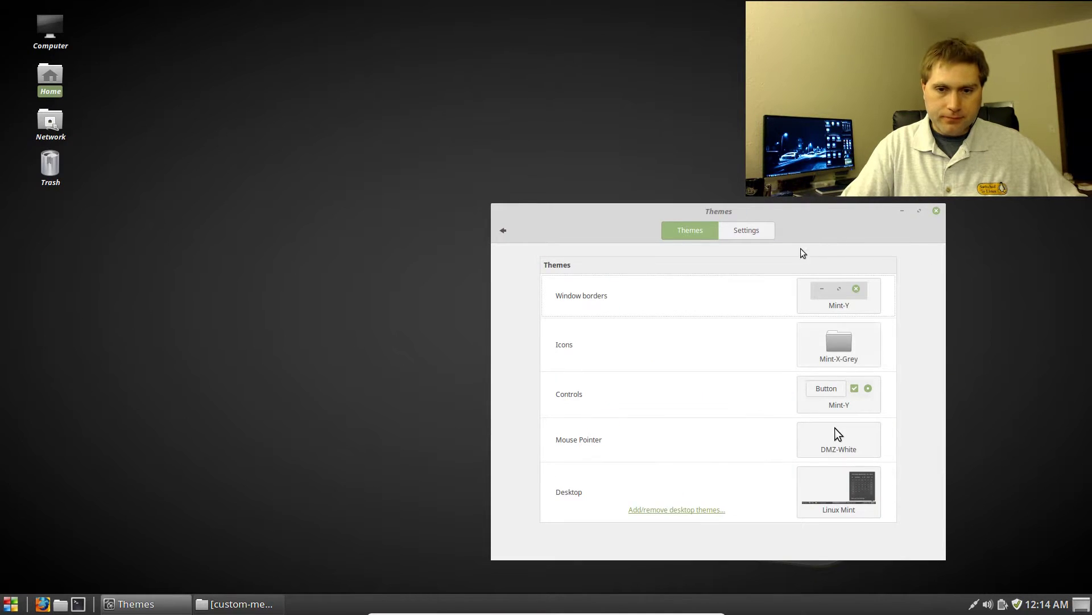
left_click(619, 354)
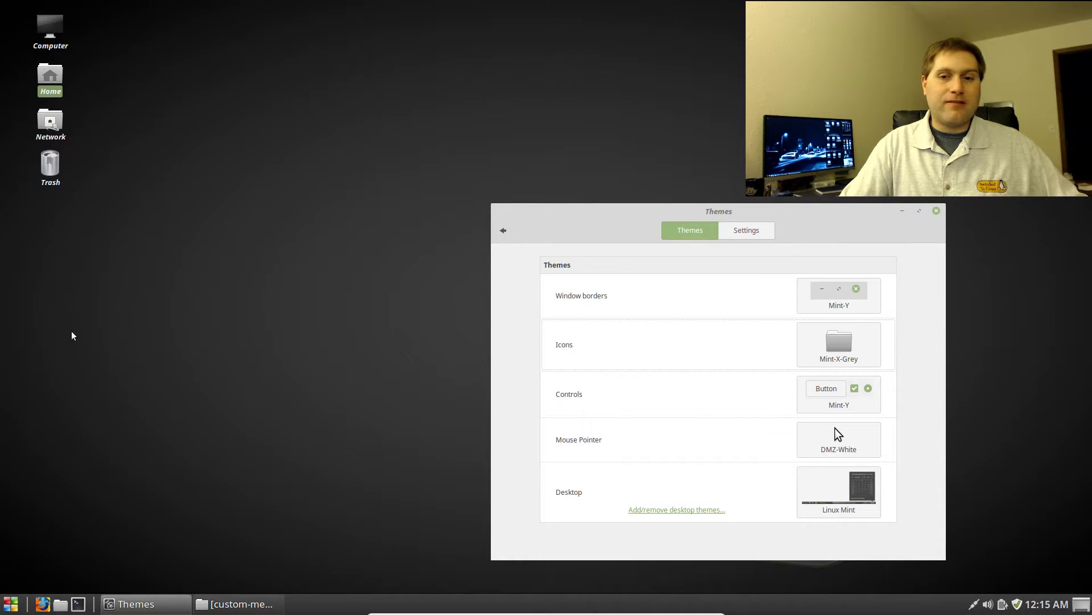
Try the gnome icon theme and browse the start menu's categories with it
left_click(836, 348)
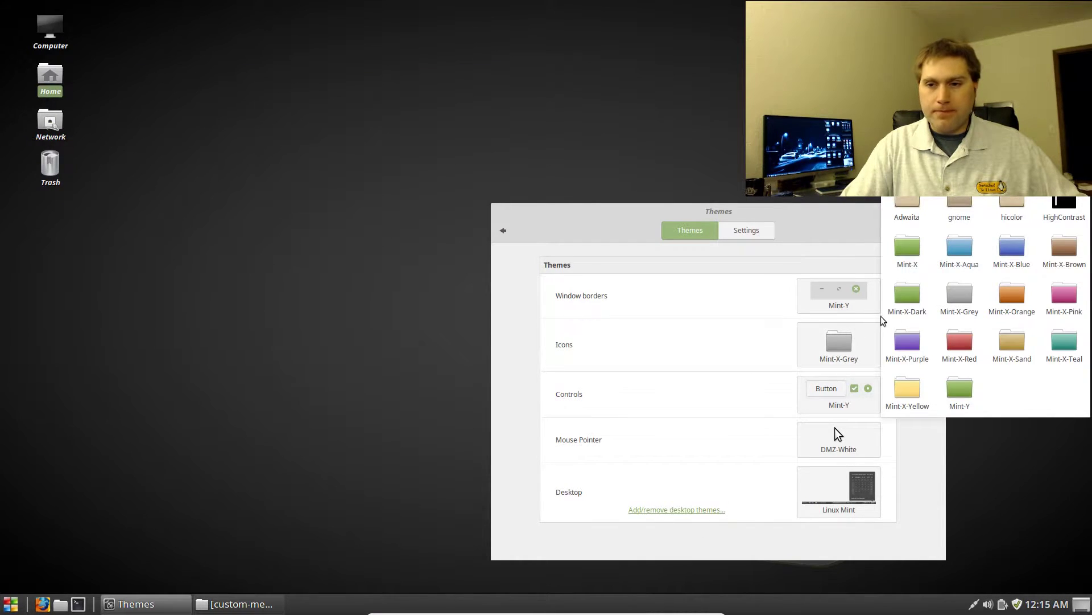
left_click(959, 210)
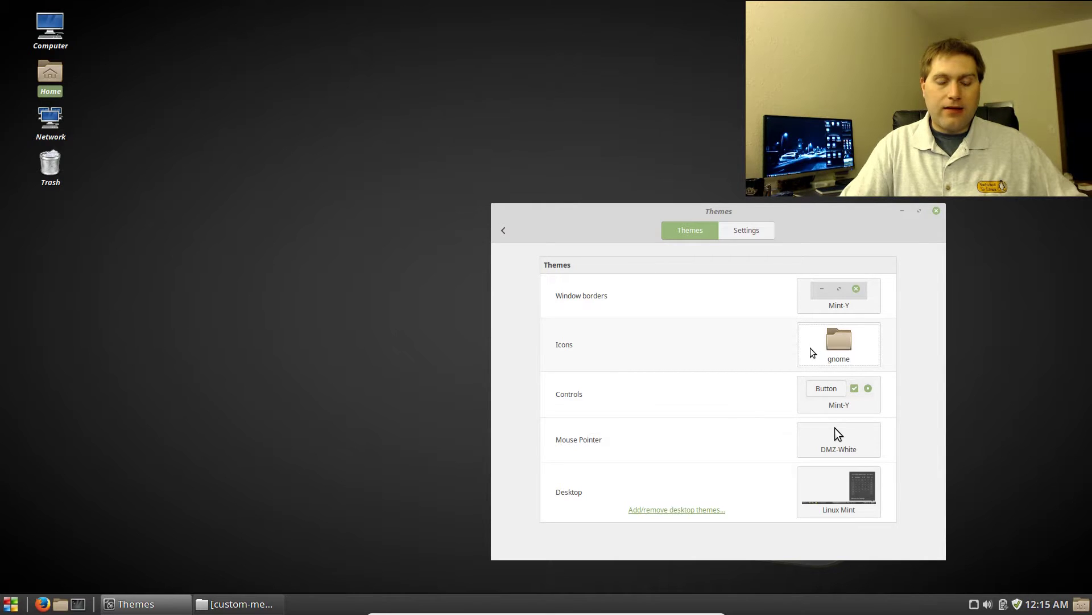
left_click(12, 604)
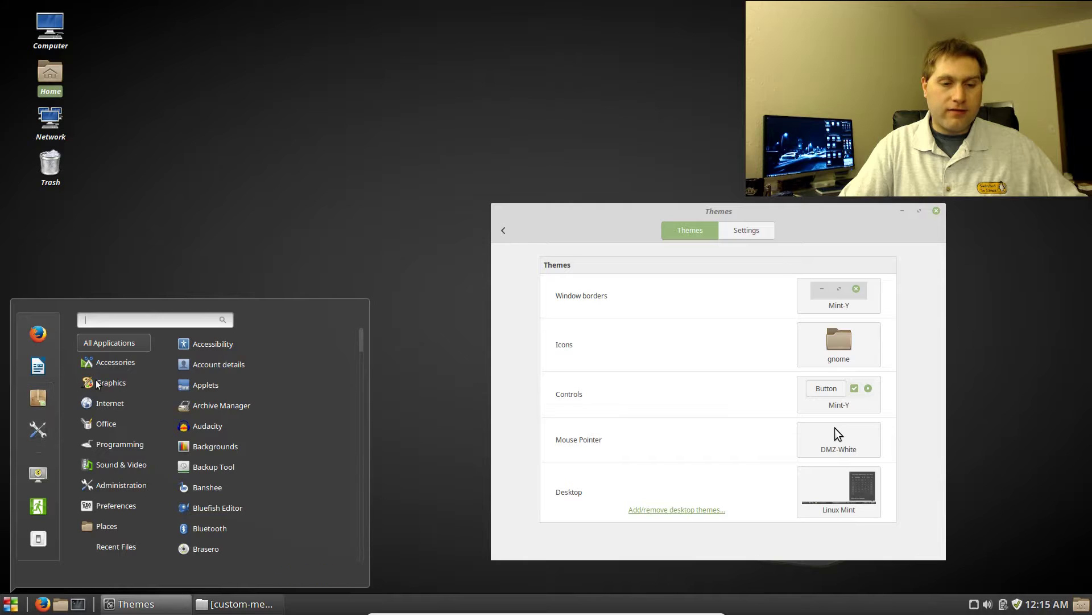
mouse_move(112, 406)
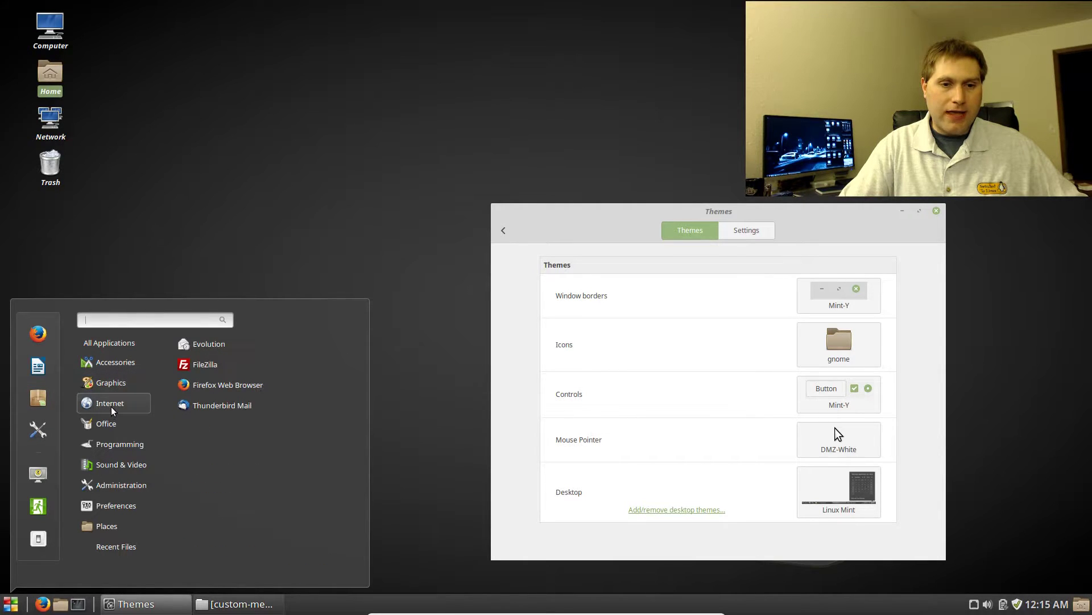
mouse_move(135, 453)
left_click(228, 249)
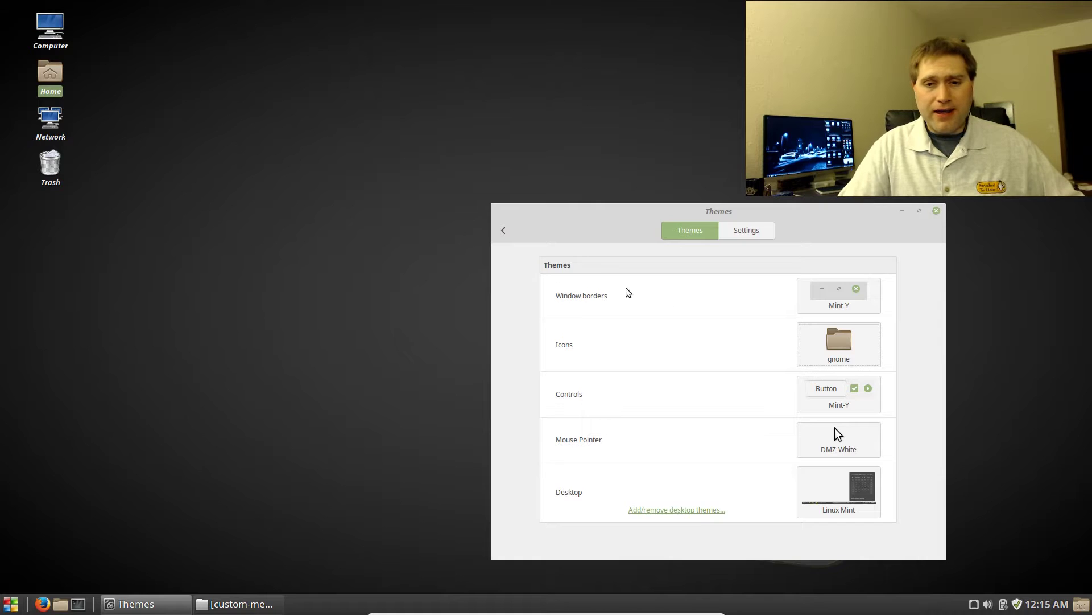
Try the Mint-X icon theme followed by Mint-Y, and check the Mint-Y category icons in the start menu
left_click(847, 354)
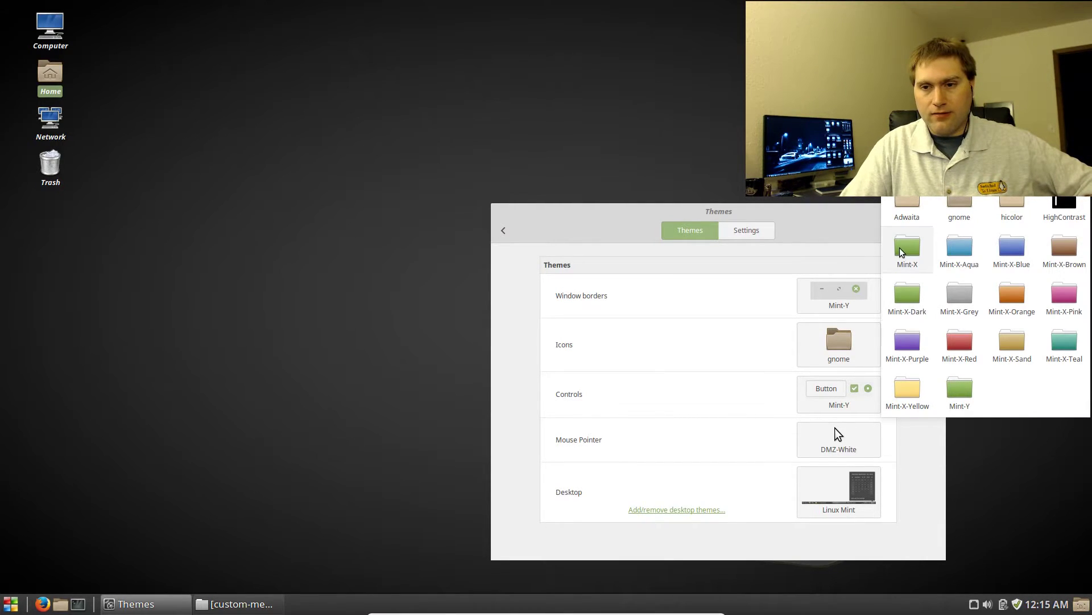
key("Escape")
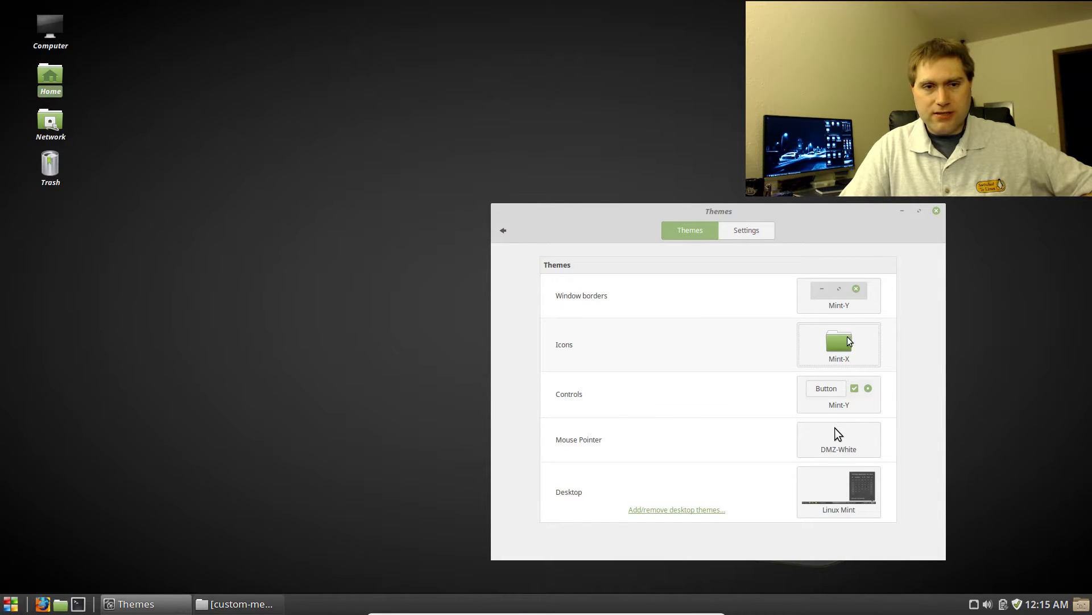
left_click(840, 348)
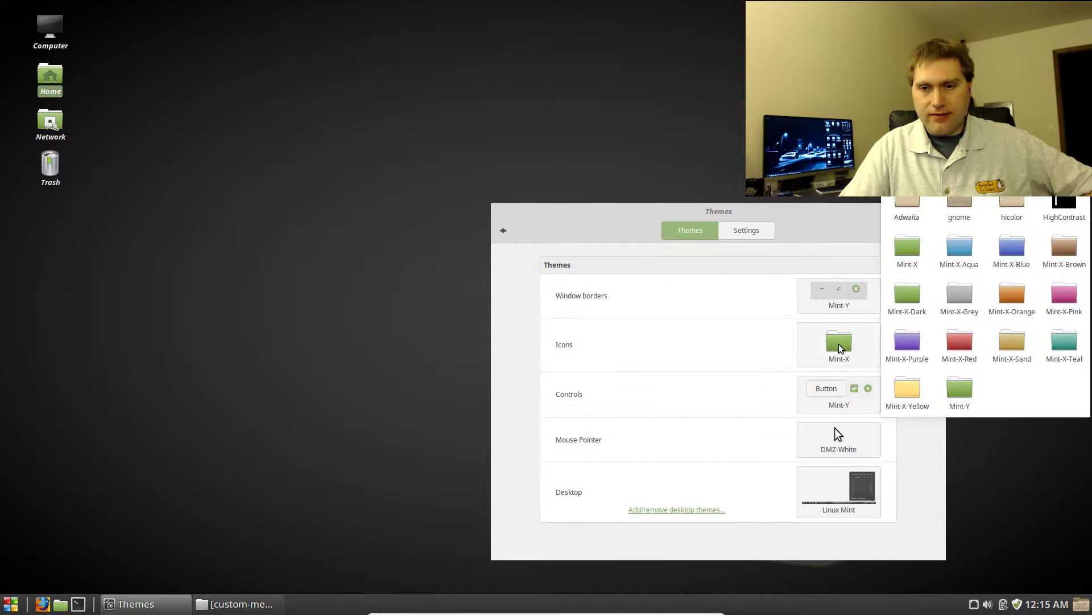
left_click(959, 387)
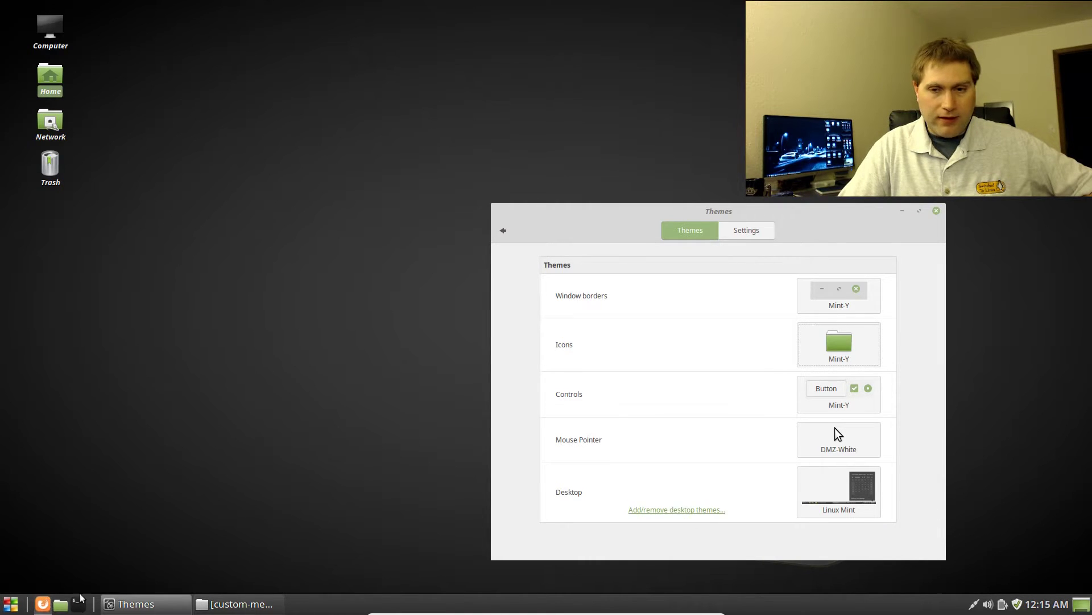
left_click(11, 603)
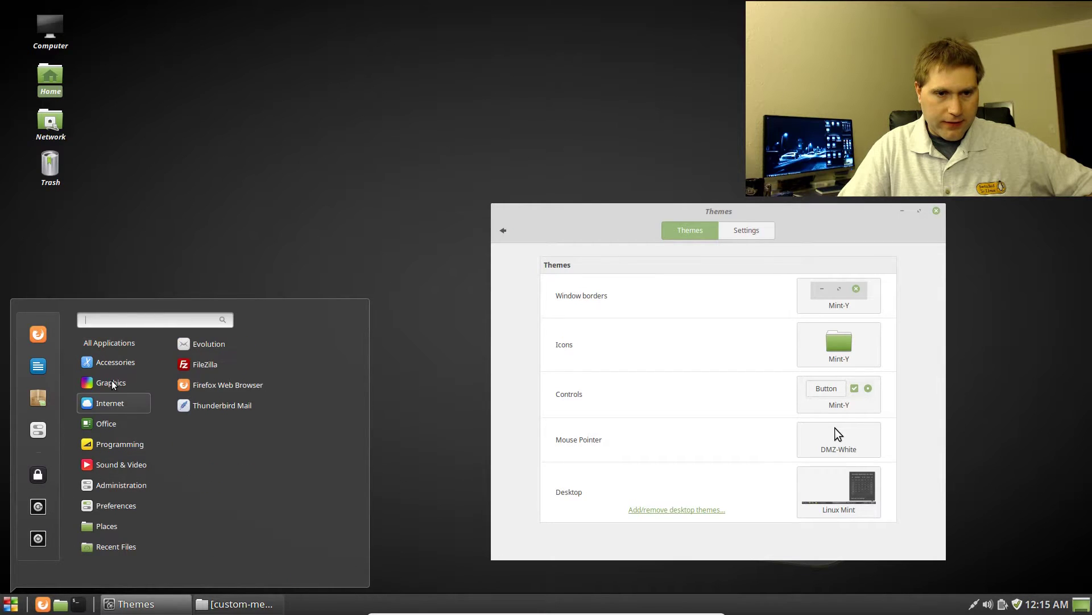
mouse_move(113, 450)
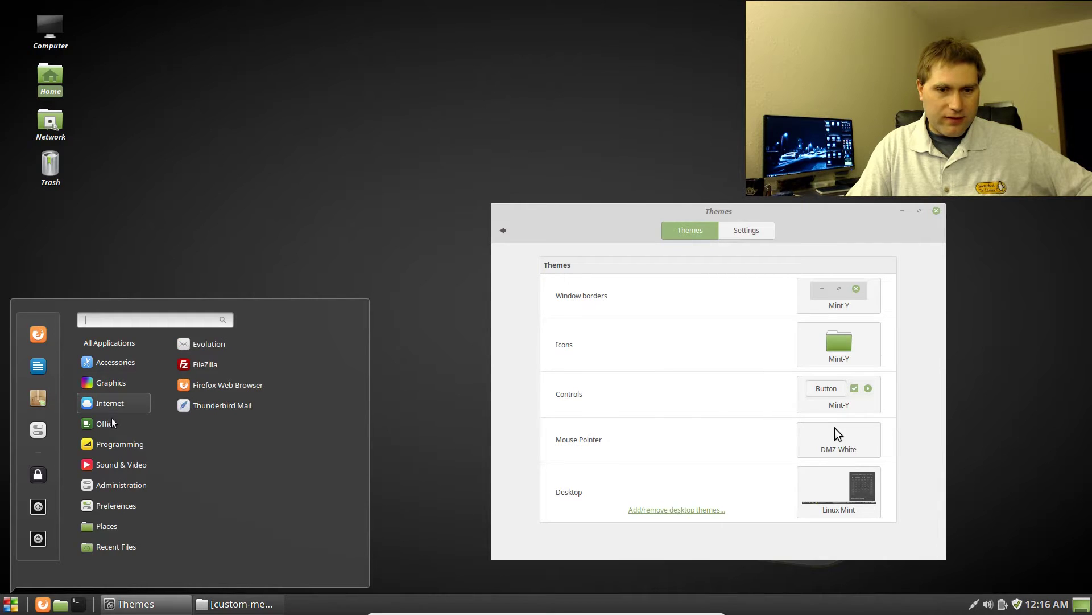
Set the icon theme to Mint-X and check the icons in the start menu
left_click(875, 354)
left_click(828, 272)
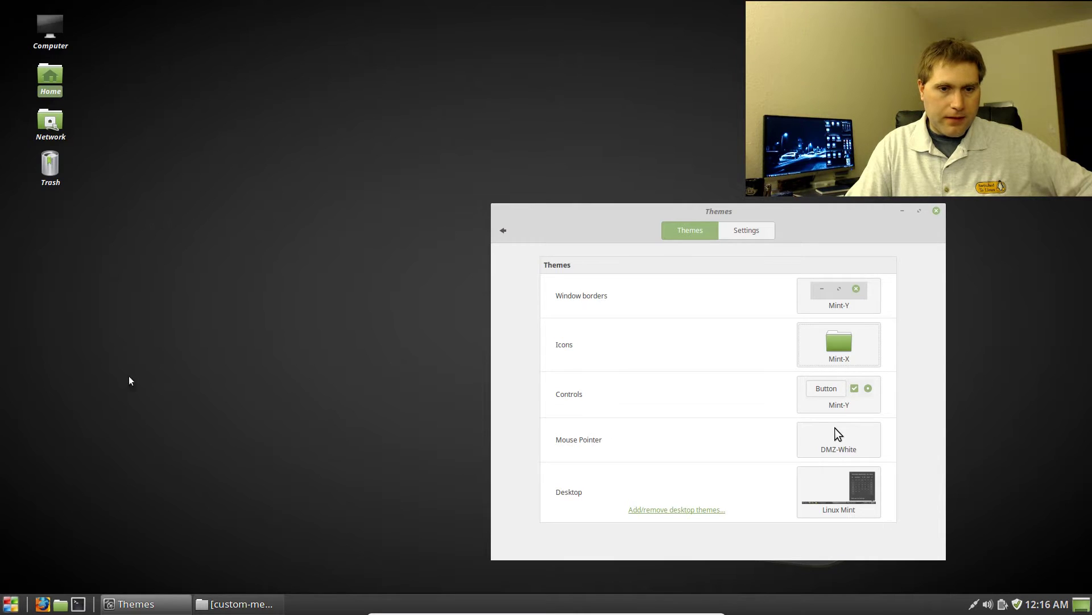
left_click(13, 606)
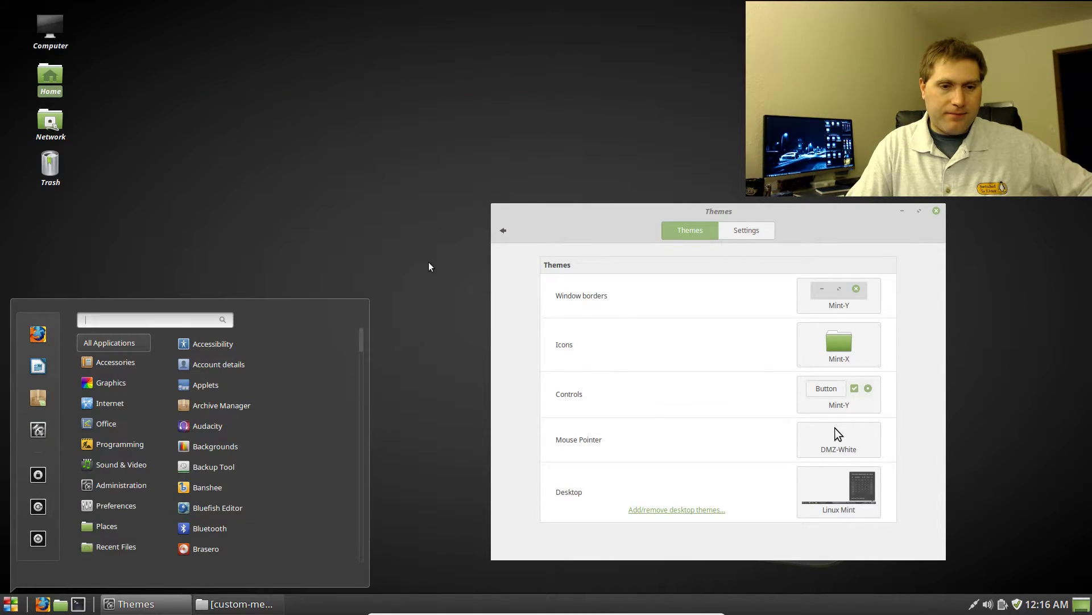
left_click(291, 205)
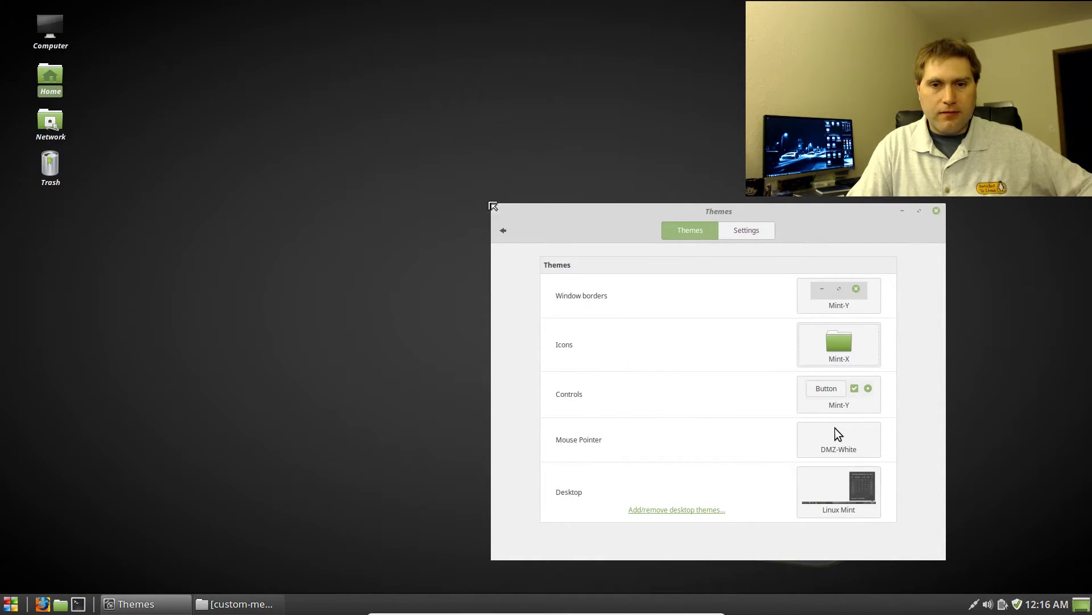
Open the menu editor from the Menu applet's configuration and view the Education category and the full Applications list
left_click(503, 231)
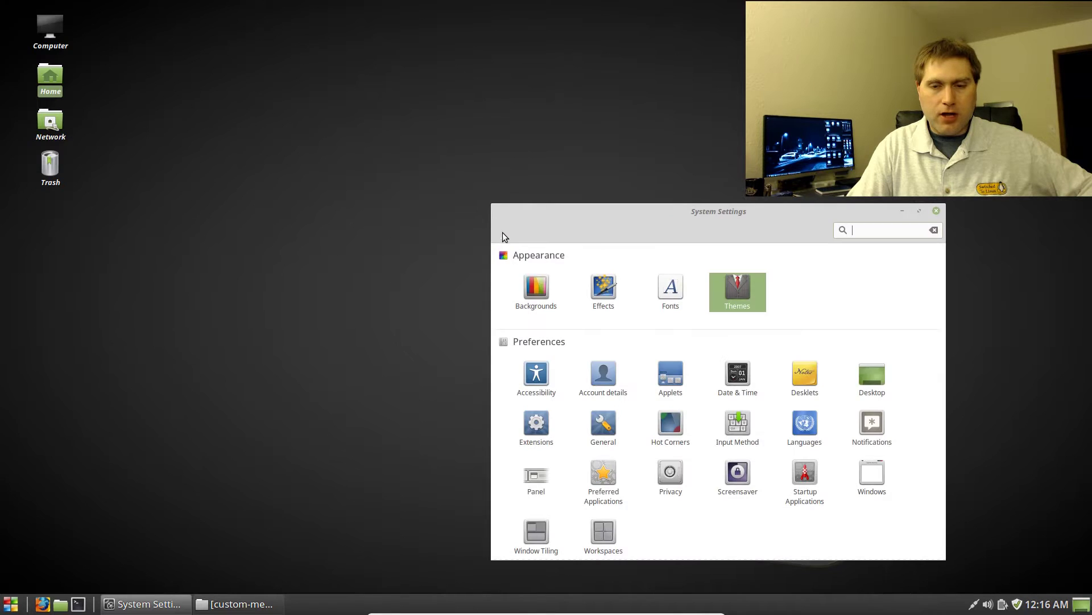
left_click(671, 381)
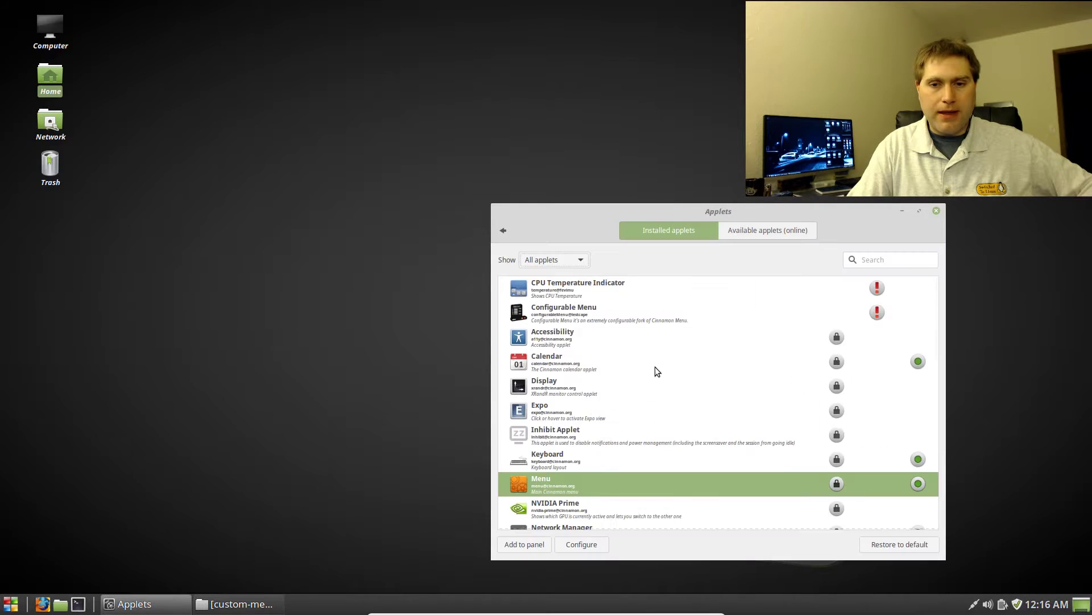
left_click(581, 544)
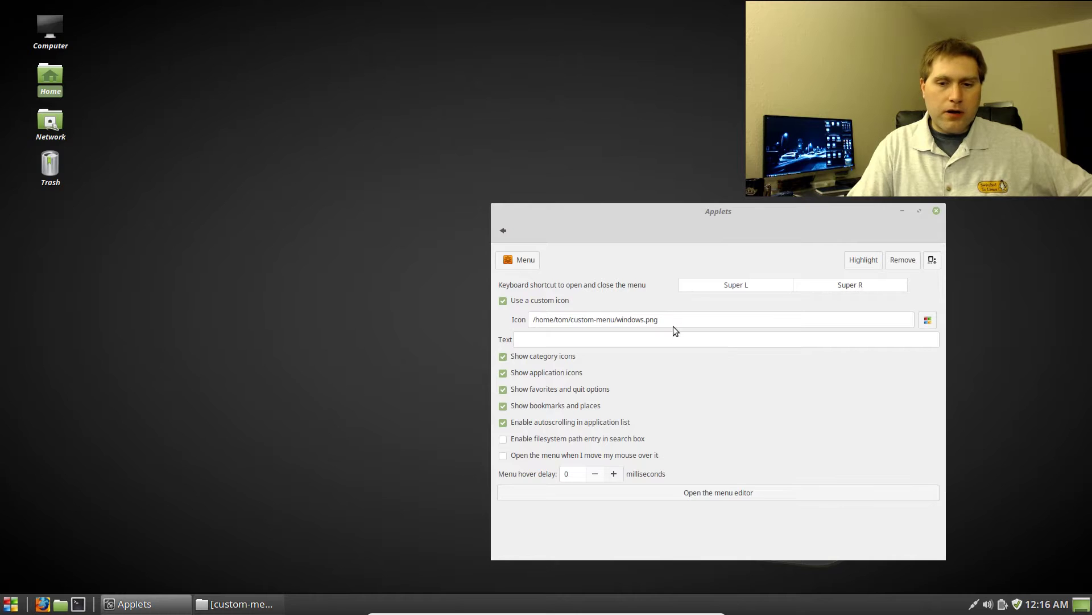
left_click(725, 491)
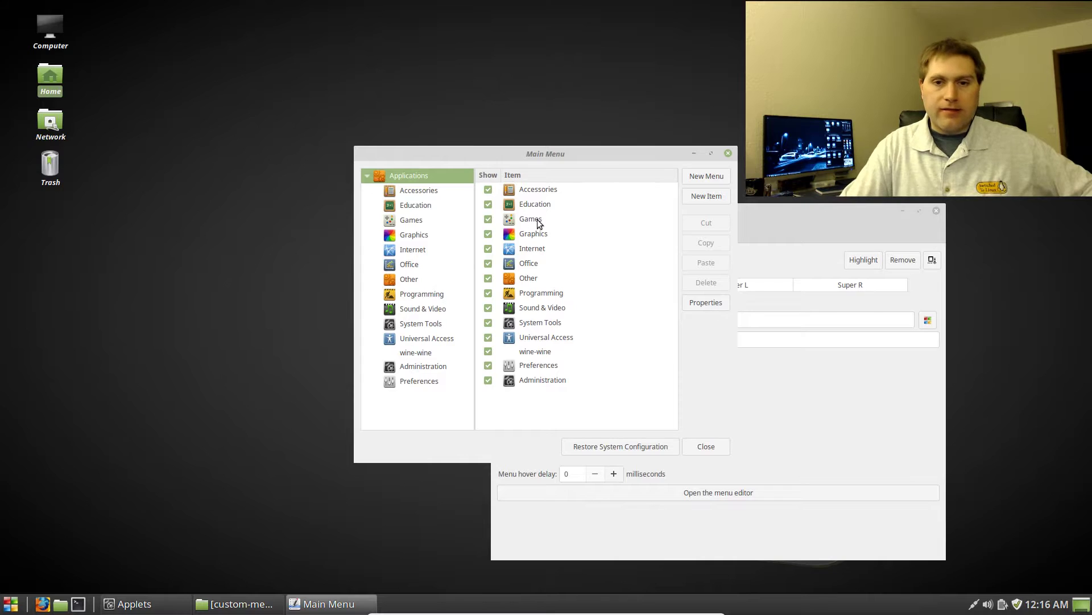
left_click(416, 204)
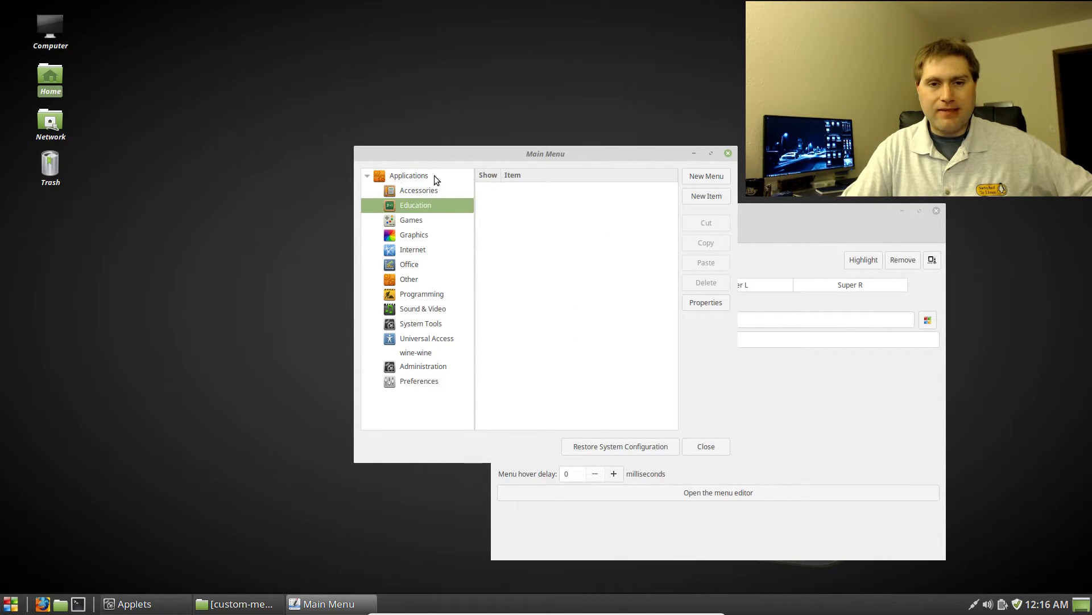
left_click(404, 179)
left_click(10, 603)
key("ctrl+alt+Delete")
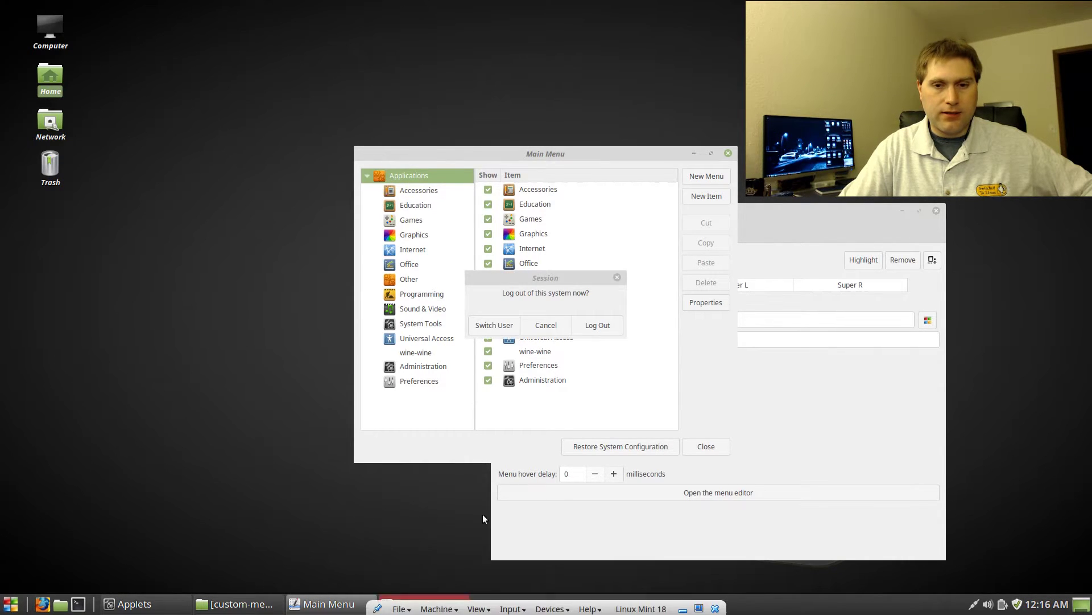
left_click(617, 278)
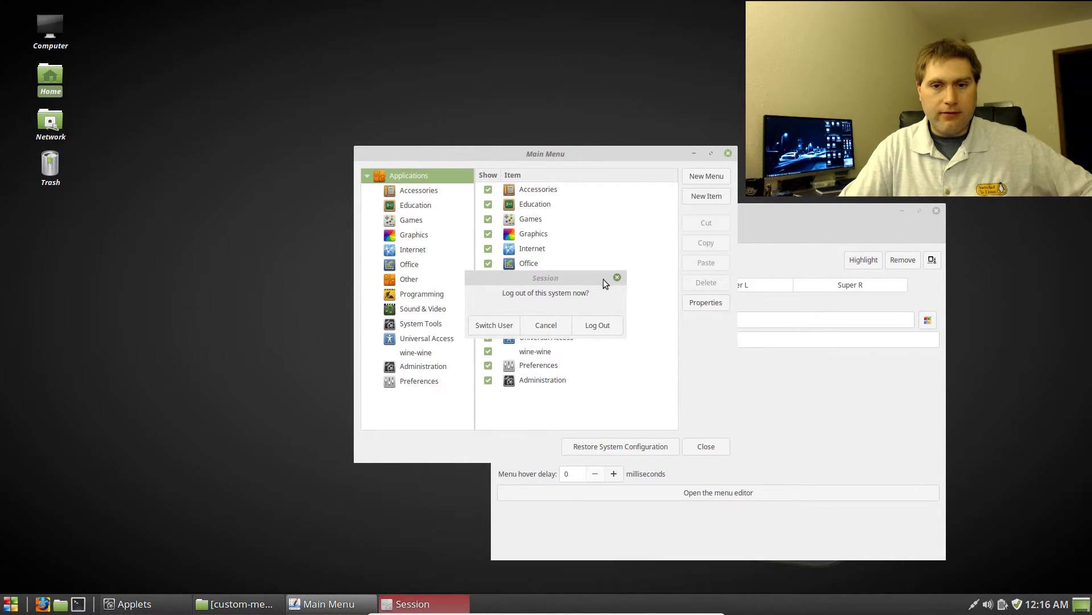
Browse the Internet, Office and Programming categories in the start menu to compare them with the menu editor's list
left_click(11, 602)
left_click(11, 605)
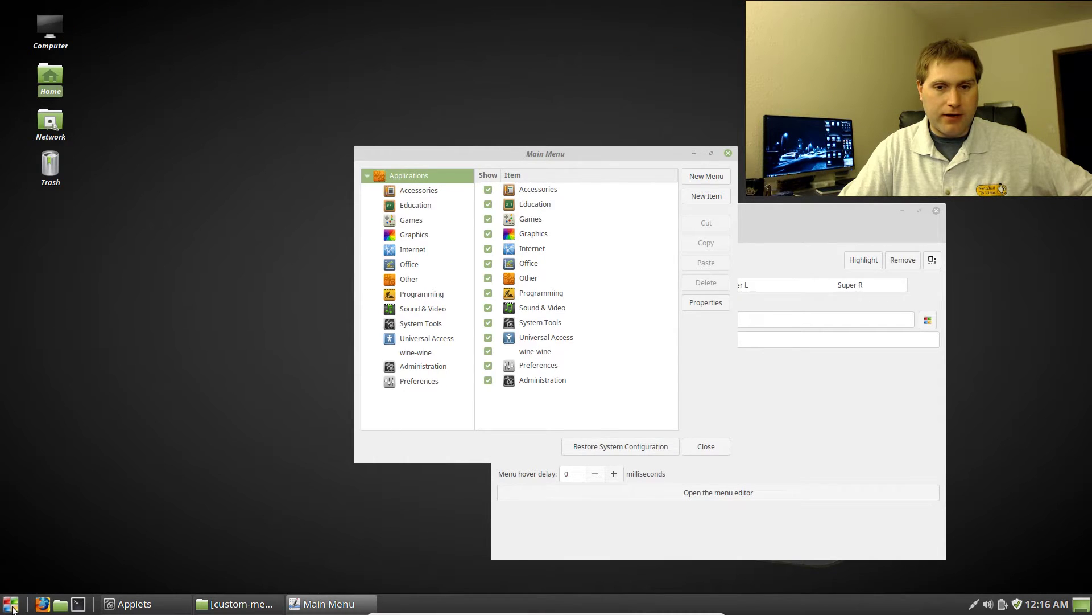
left_click(11, 605)
mouse_move(132, 363)
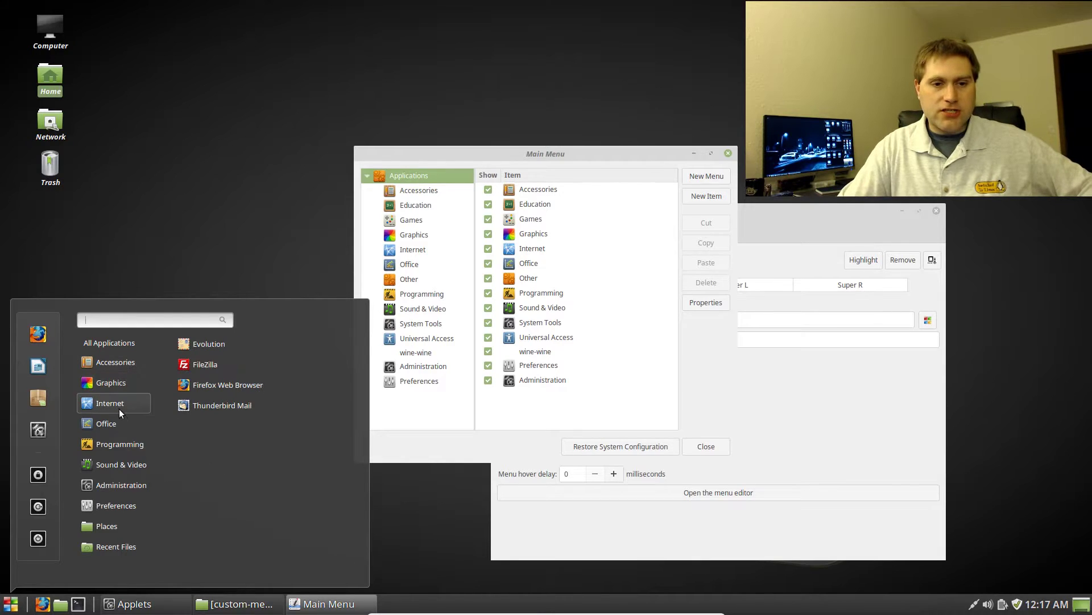
mouse_move(114, 423)
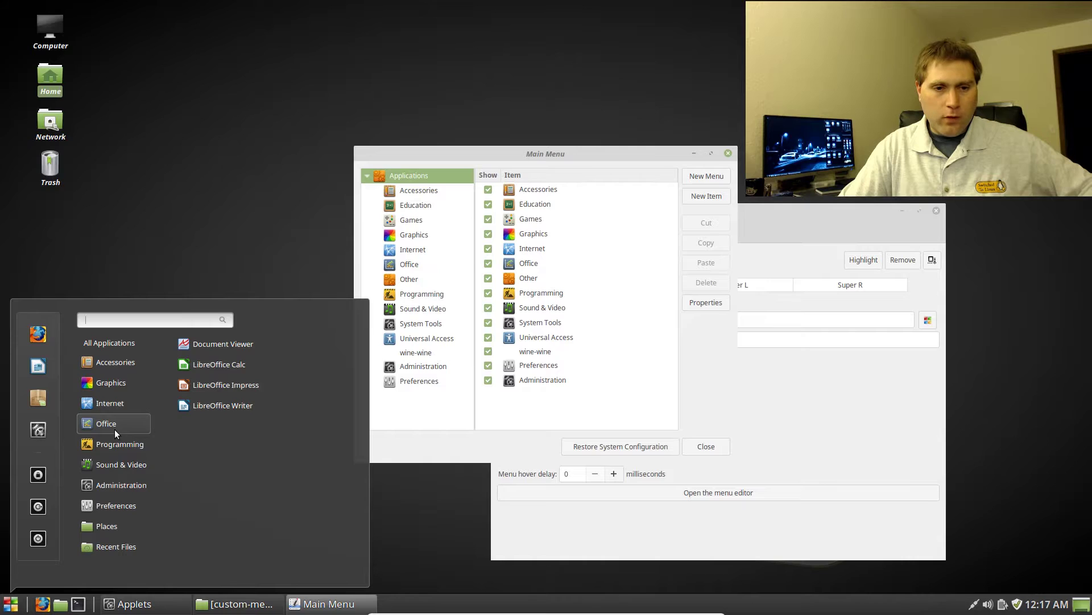
mouse_move(113, 445)
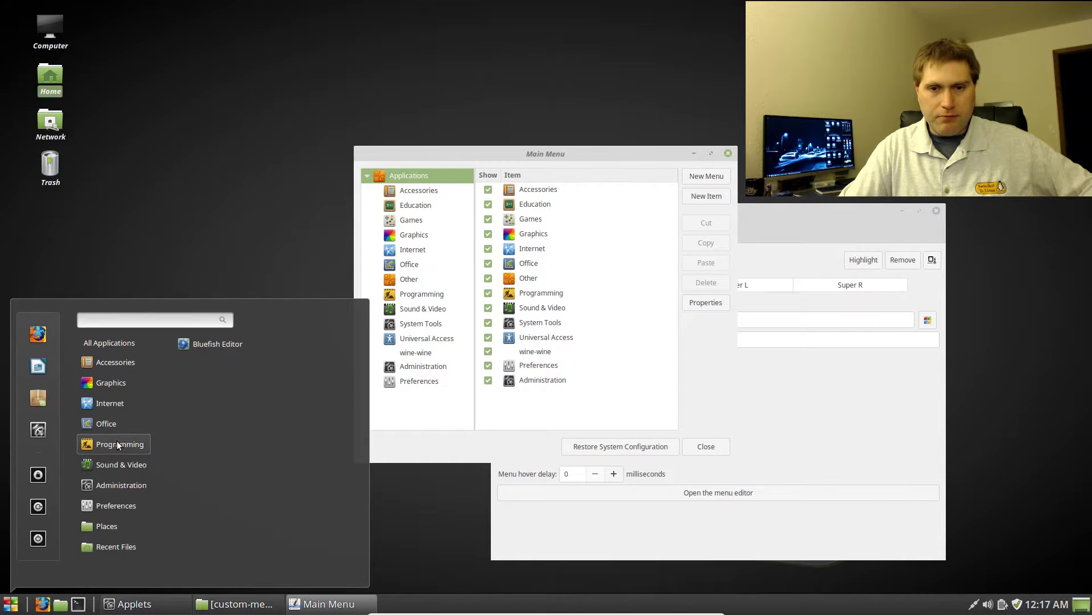
left_click(654, 164)
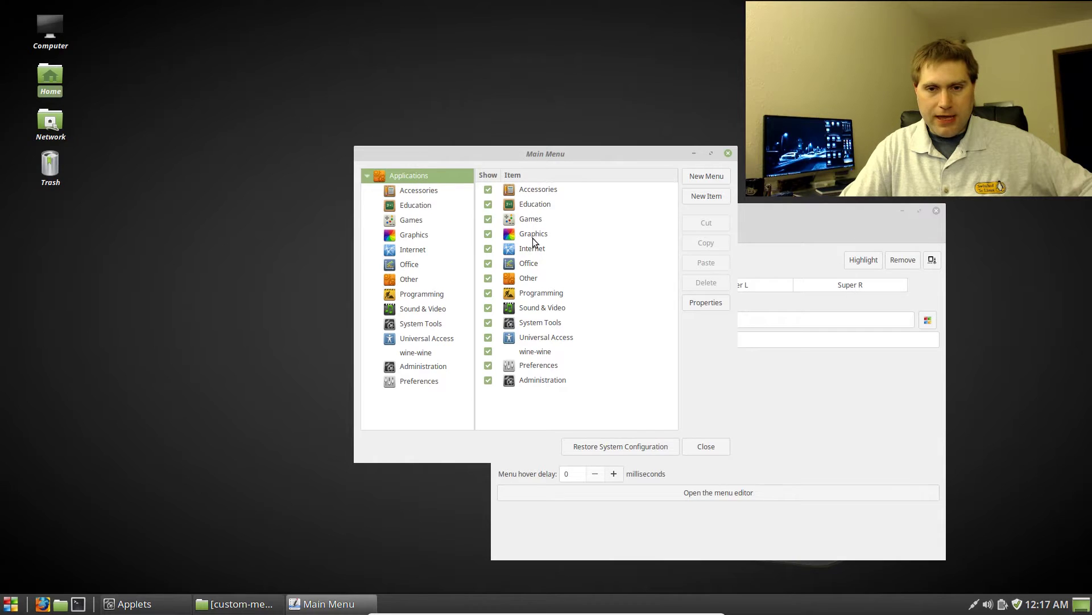
Try hiding the Programming category in the menu editor, check the start menu, and show the category again
left_click(488, 293)
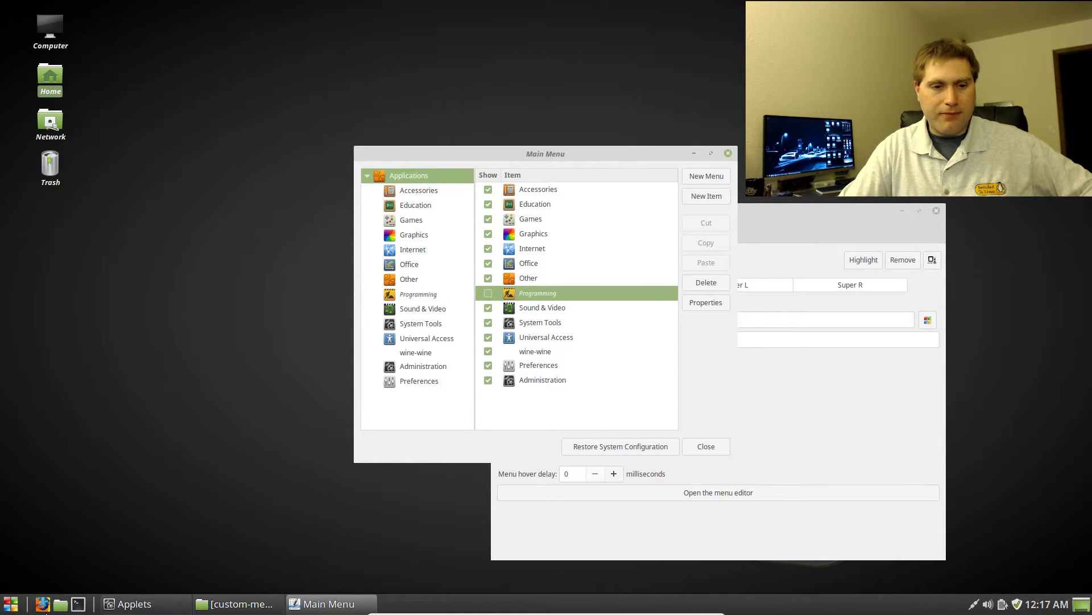
left_click(10, 604)
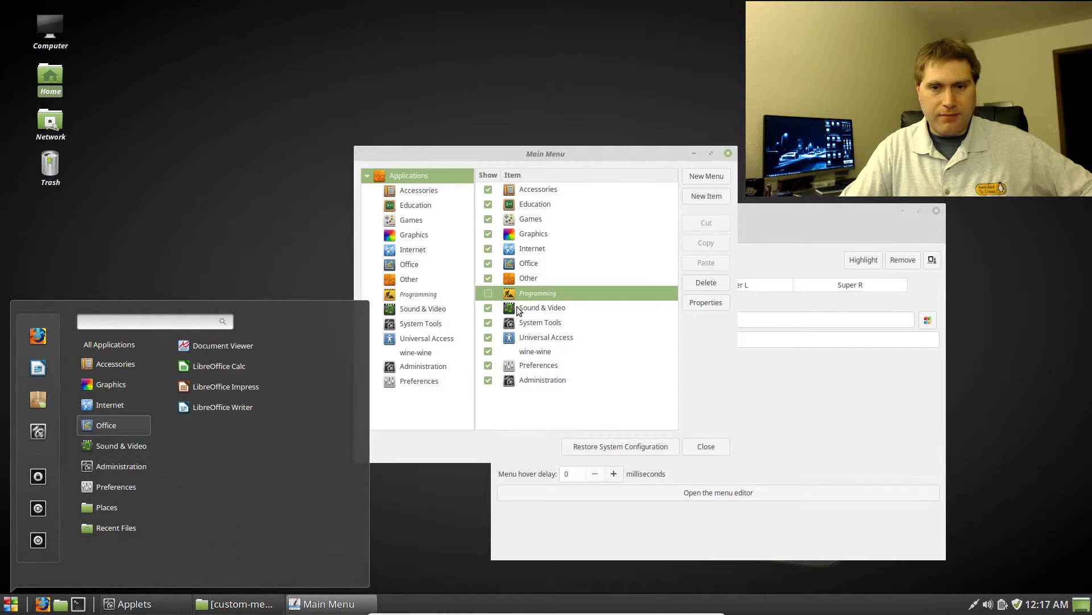
left_click(622, 154)
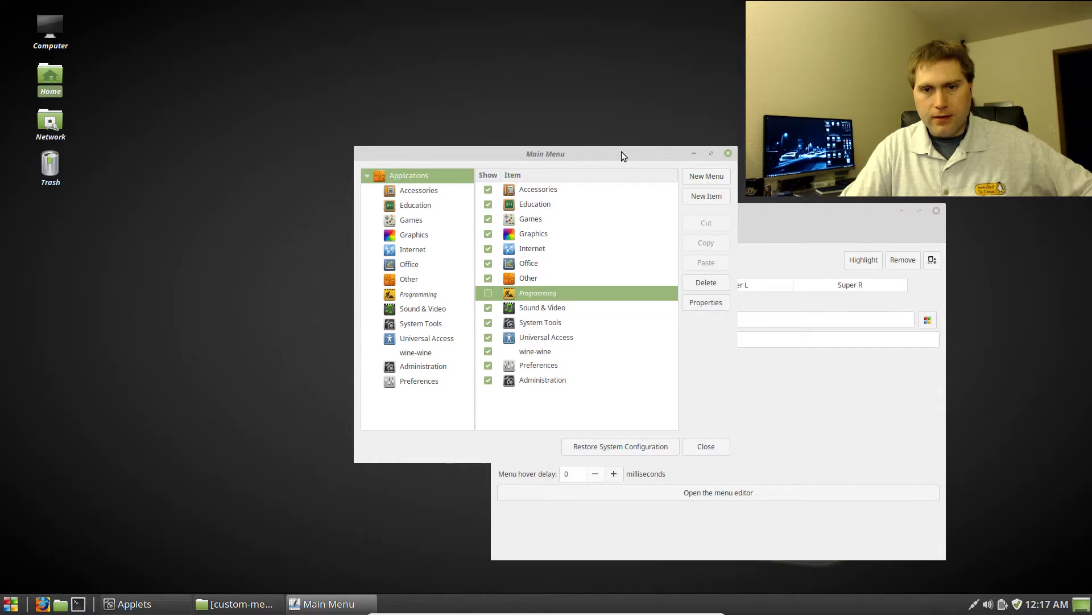
left_click(483, 295)
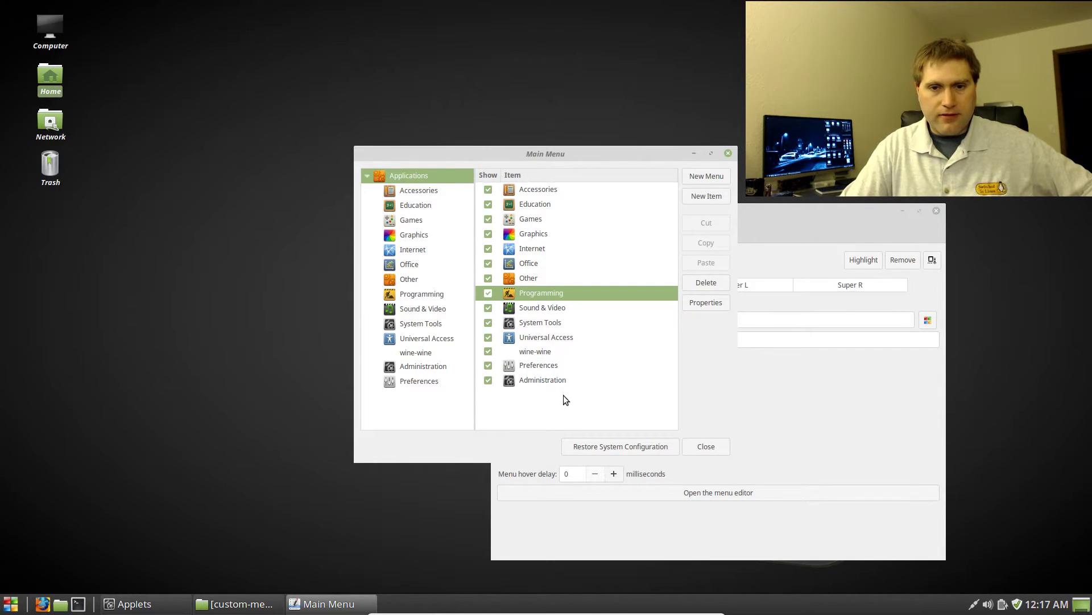
Hide Tomboy Notes in the menu editor's Accessories category and check the Accessories list in the start menu
left_click(415, 190)
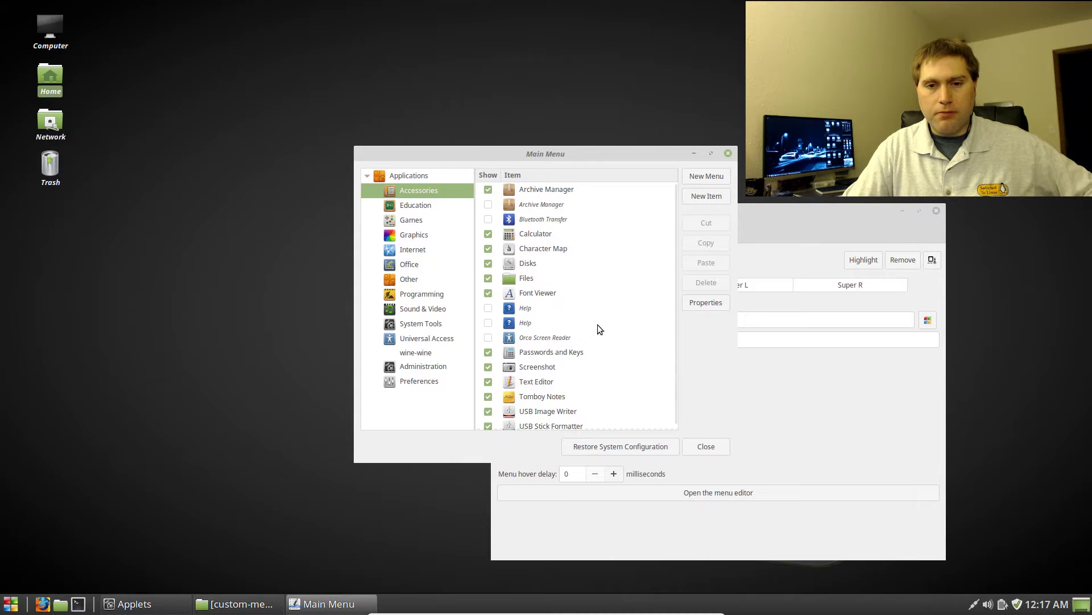
scroll(622, 354, "down", 1)
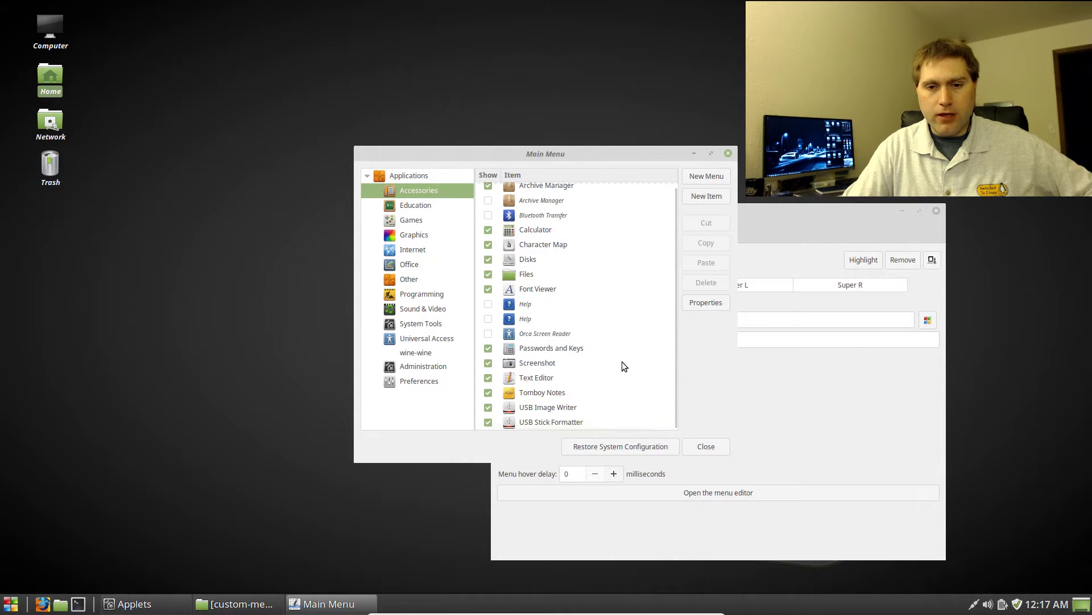
right_click(546, 394)
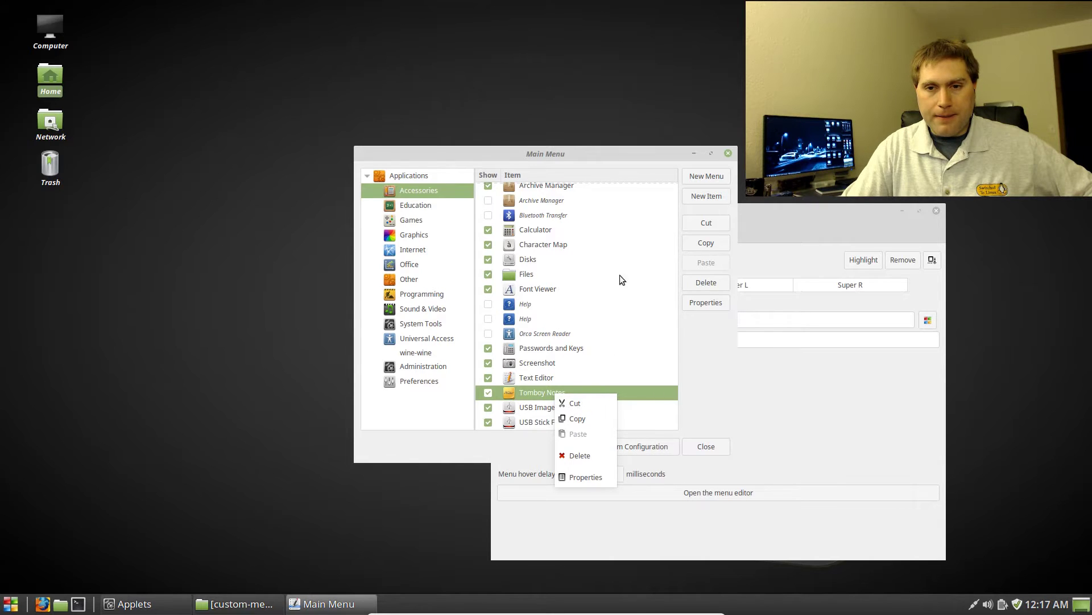
left_click(489, 390)
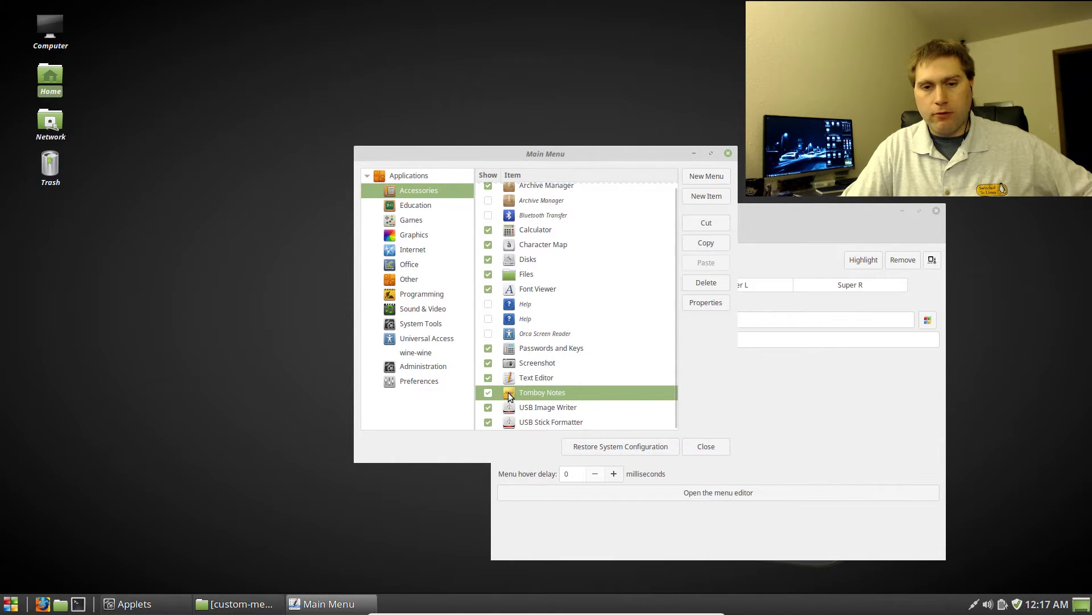
left_click(488, 393)
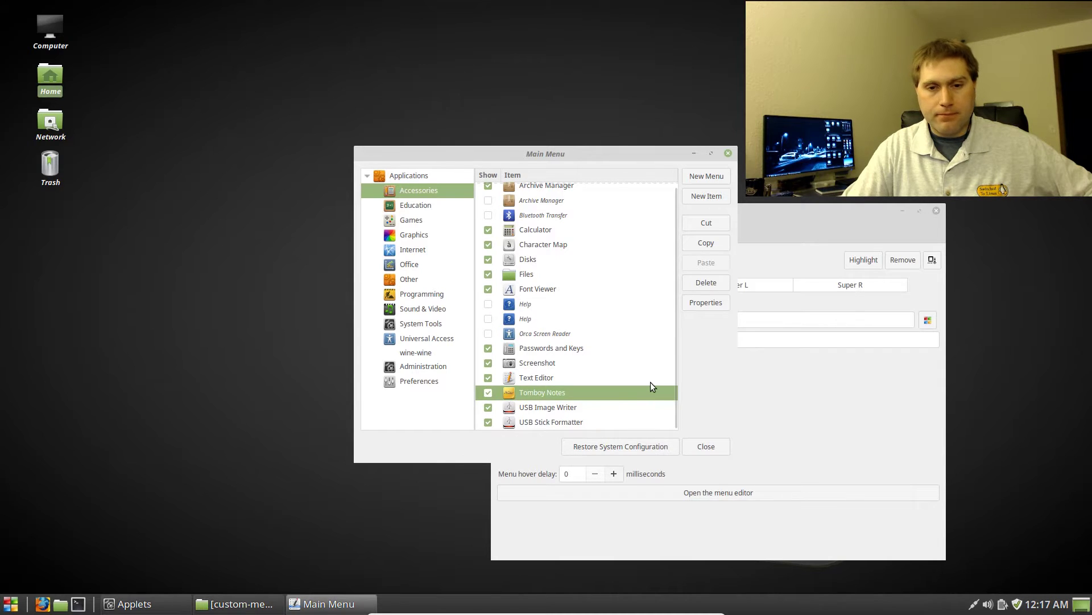
left_click(11, 605)
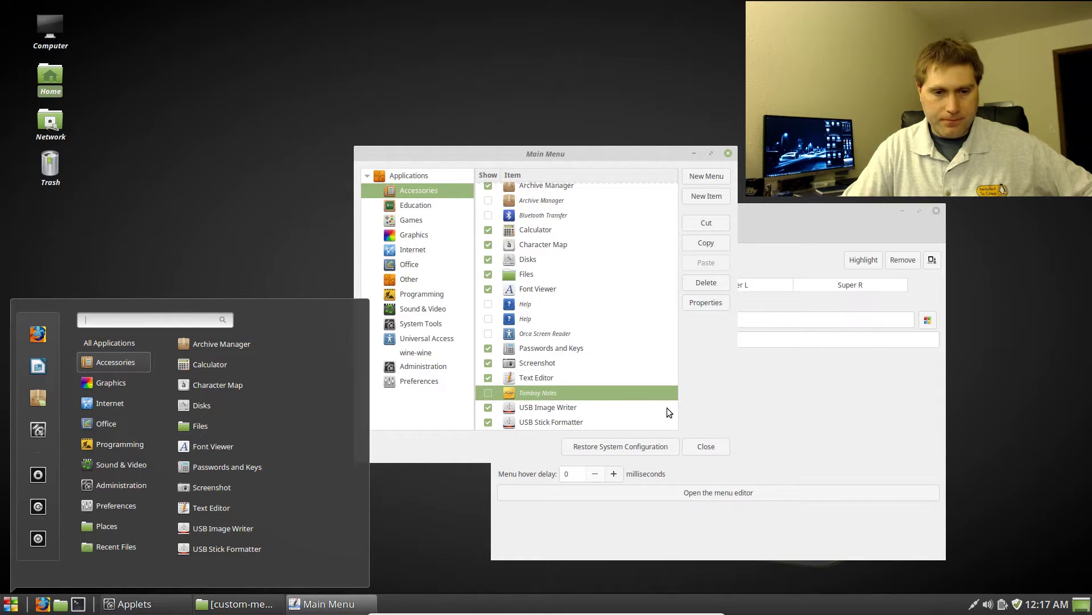
left_click(700, 389)
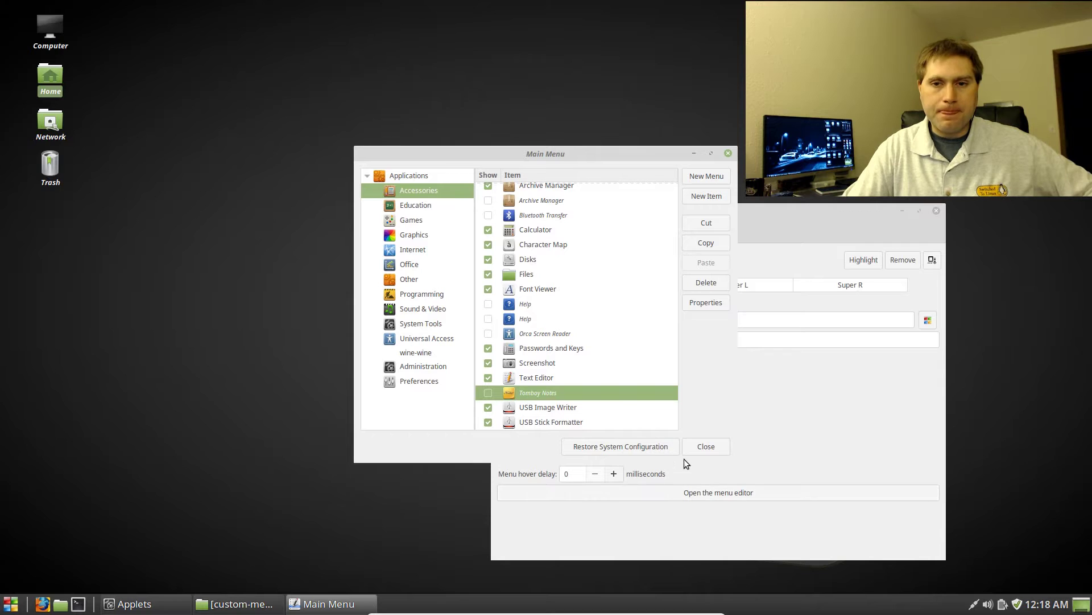
scroll(642, 347, "up", 1)
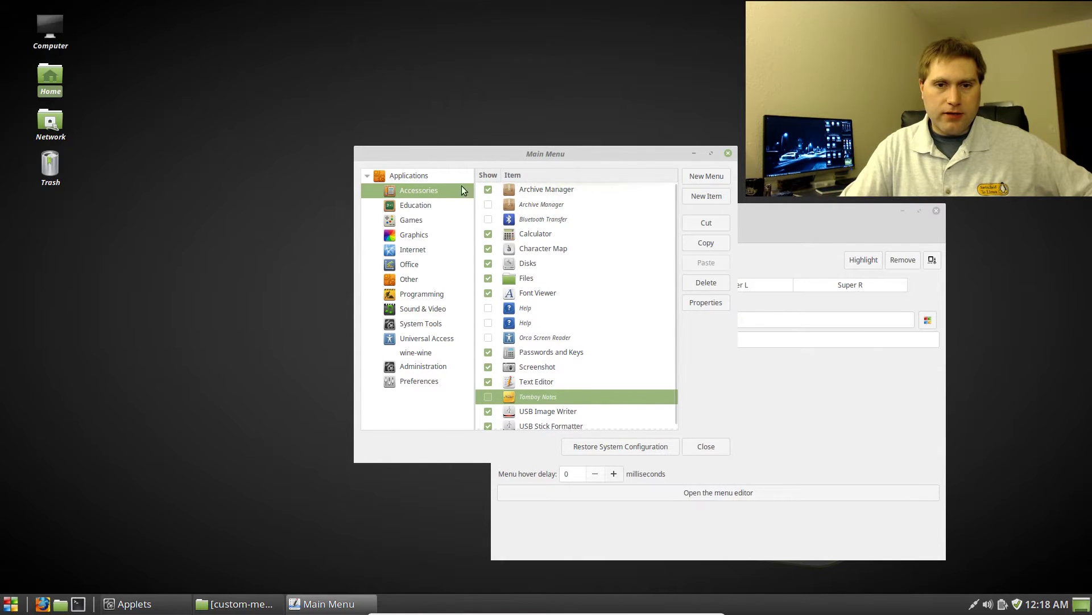
scroll(607, 265, "down", 1)
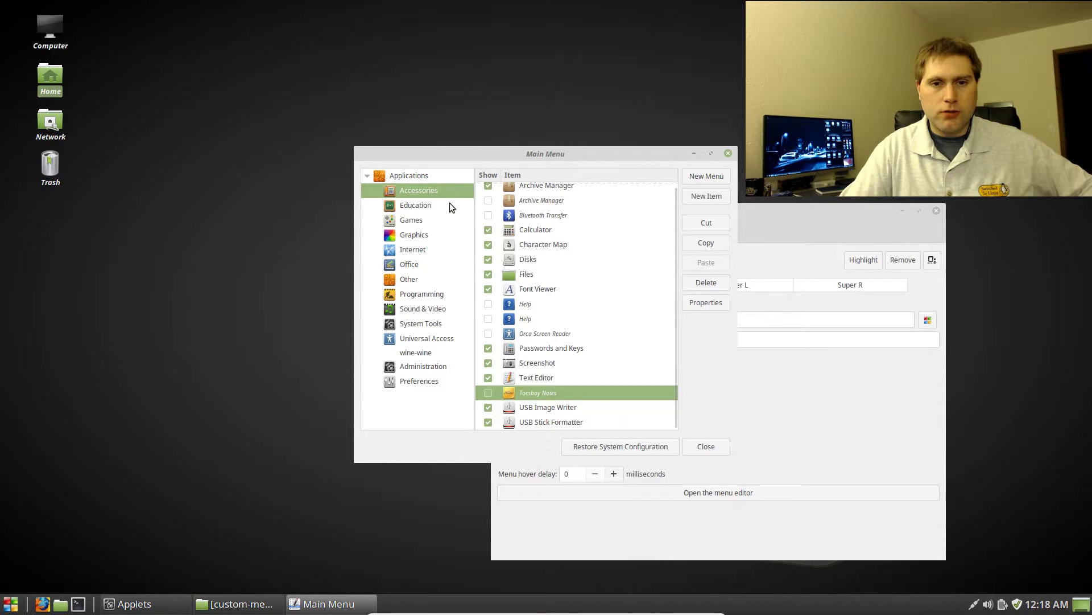
left_click(416, 190)
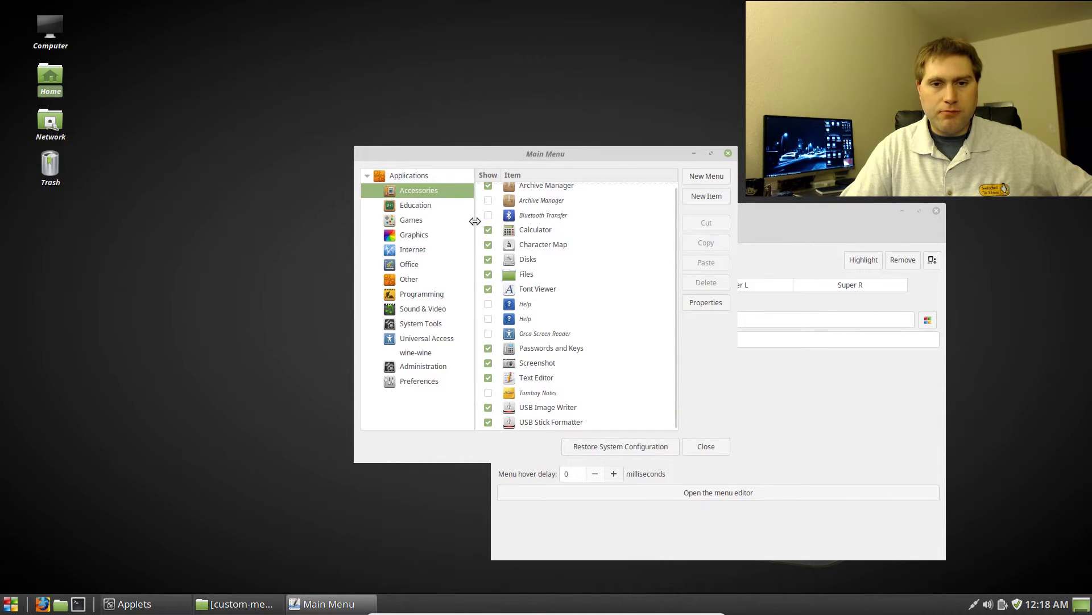
Try showing Screensaver from the Other category, view its launcher properties, and hide the item again
left_click(415, 278)
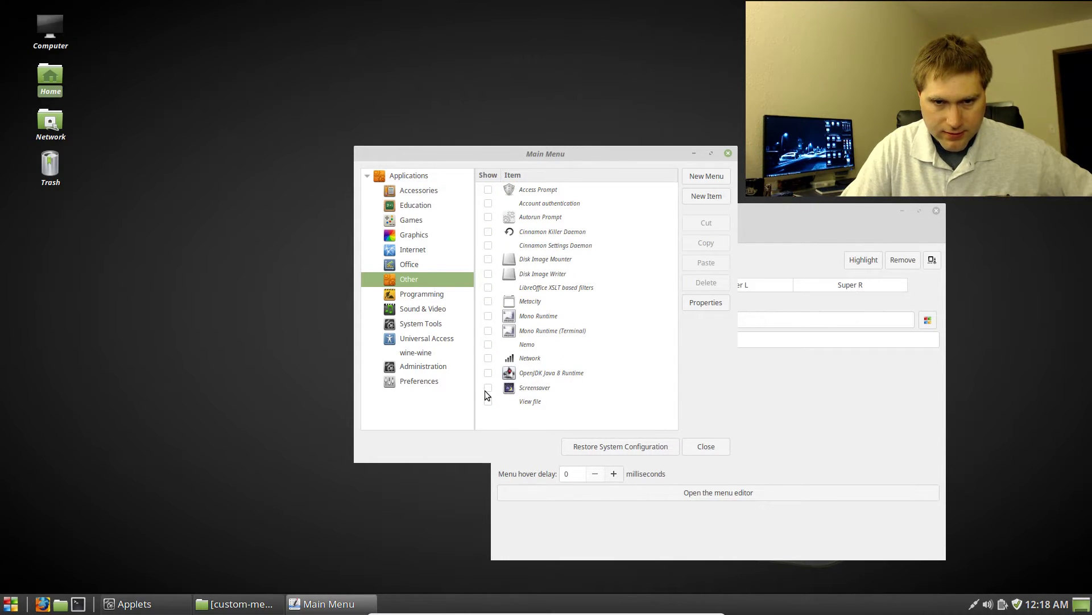
left_click(540, 388)
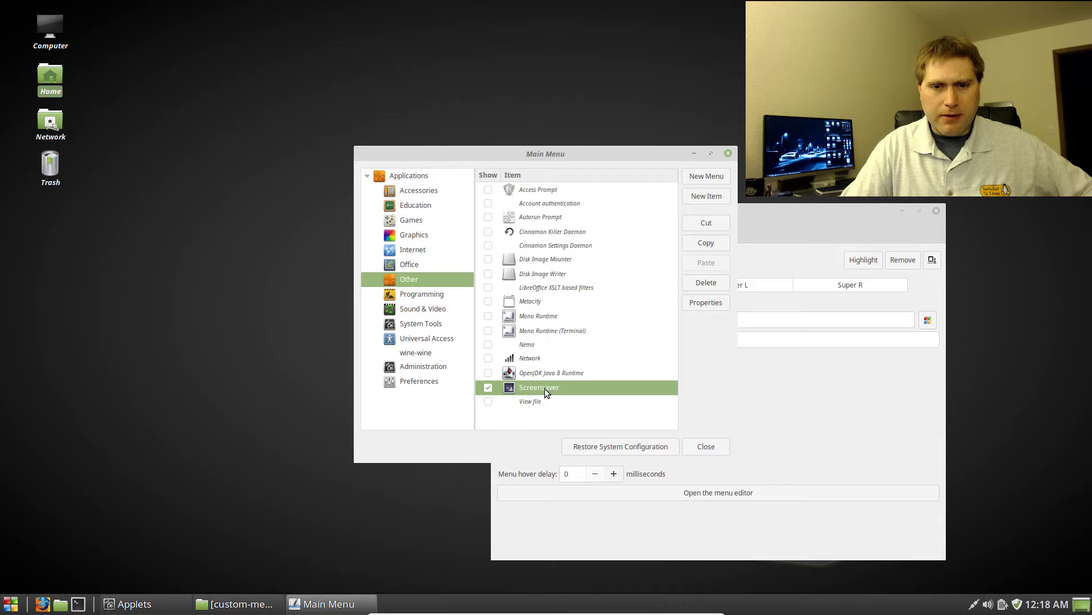
left_click(718, 302)
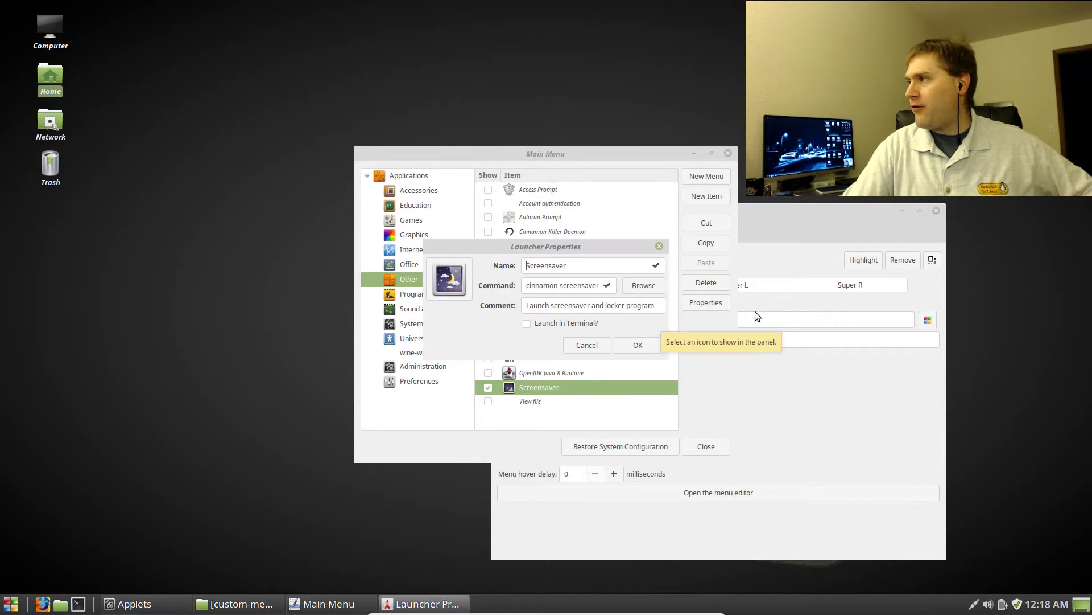
left_click(590, 344)
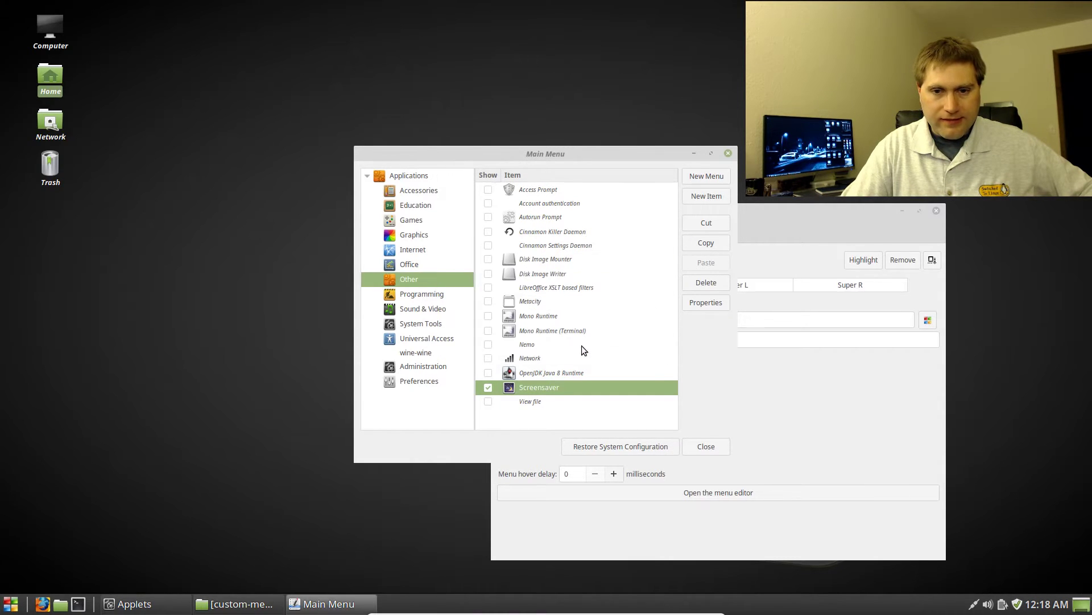
left_click(489, 388)
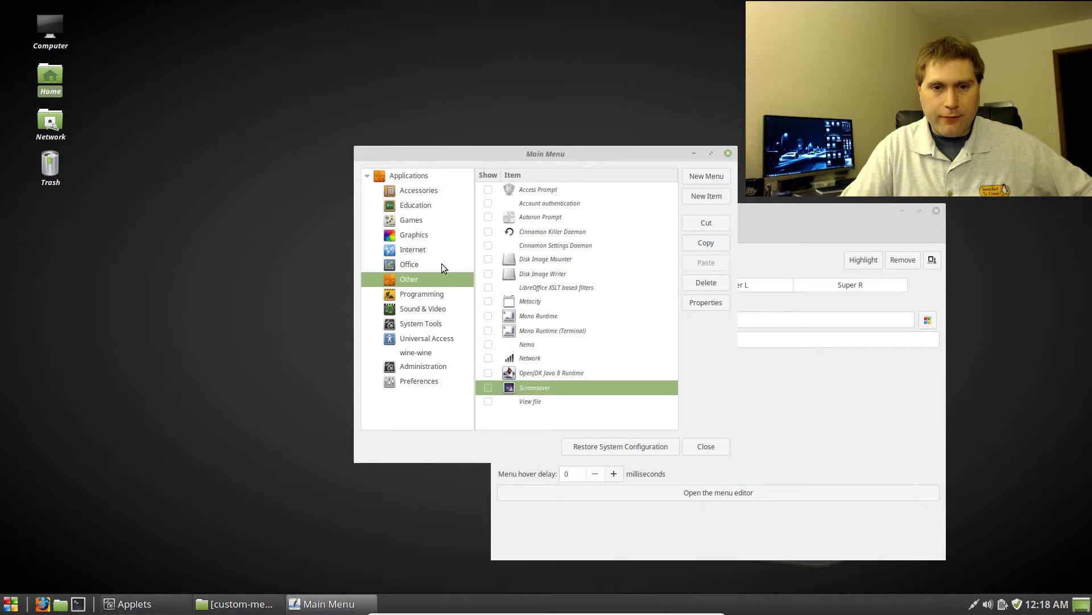
Start a new launcher item in the Accessories category with the name Screensaver
left_click(421, 192)
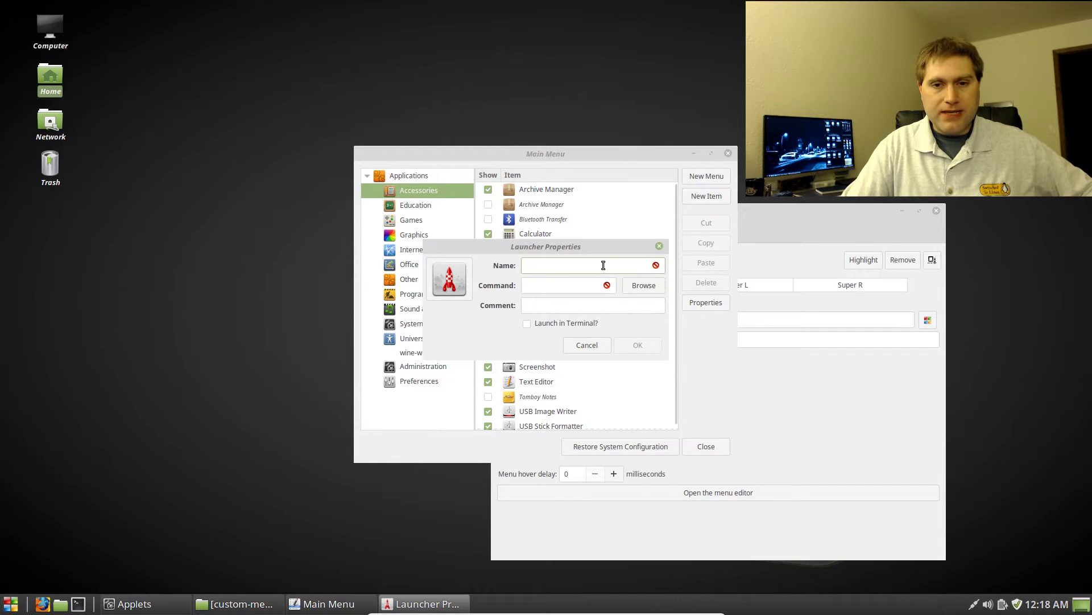
type("Scree")
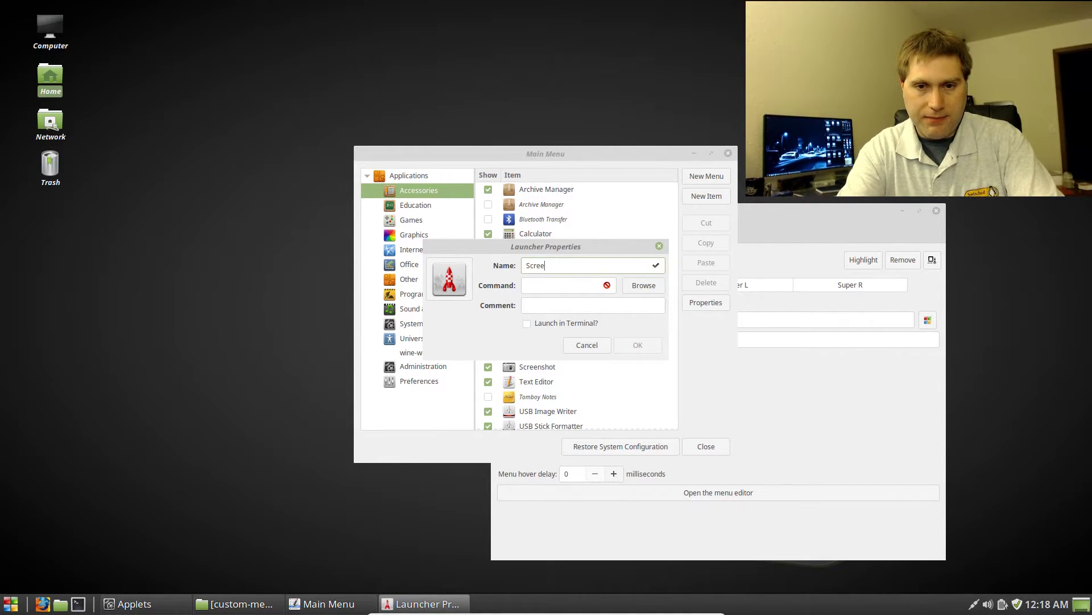
type("nsaver")
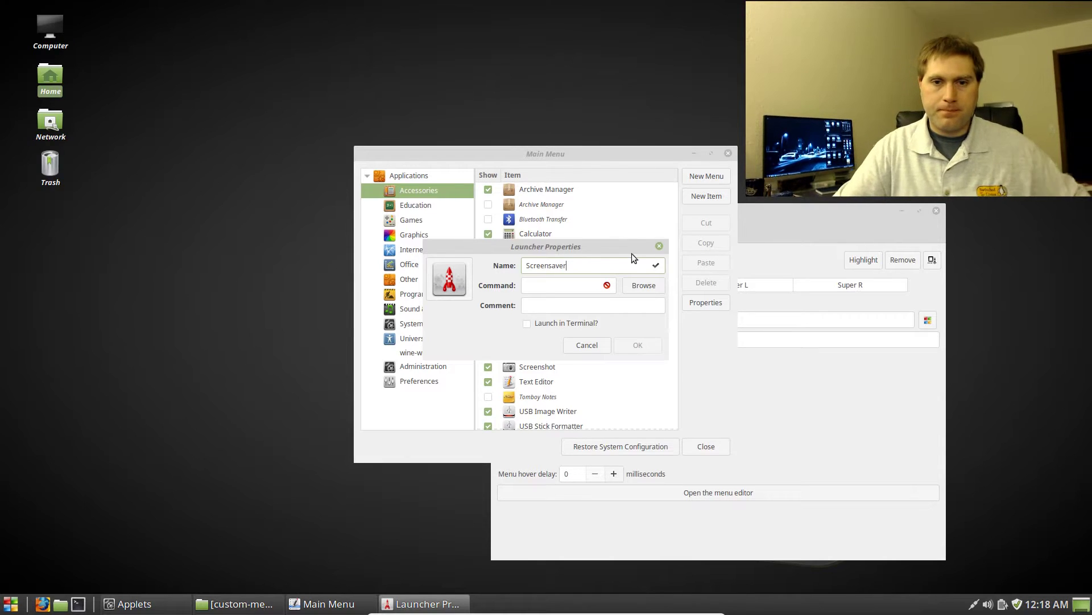
left_click(591, 284)
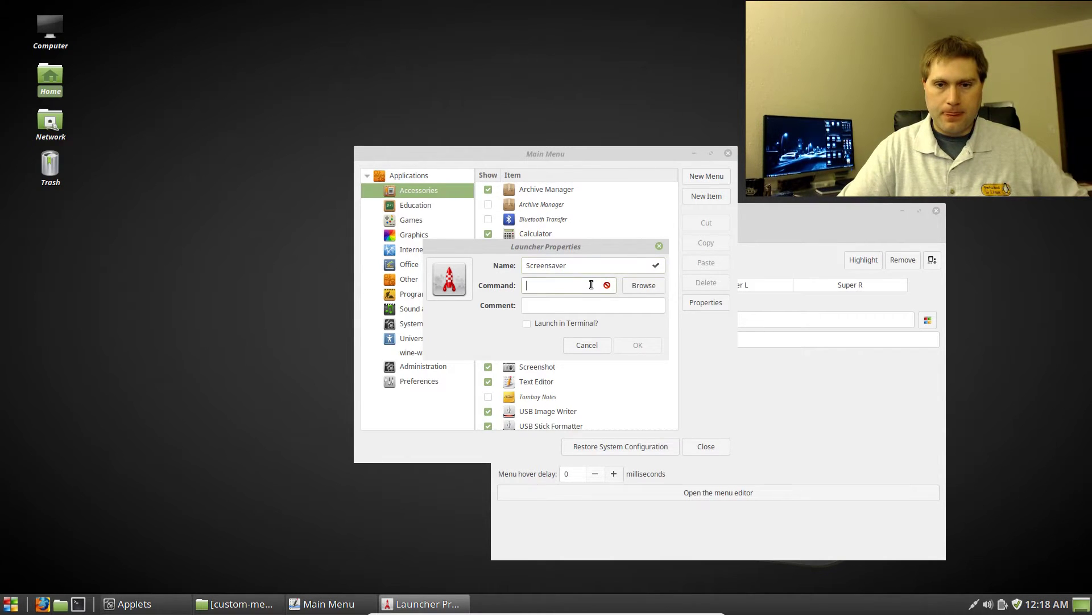
Look for a screensaver command for the new launcher in /usr/share/applications, and cancel the file selection
left_click(644, 283)
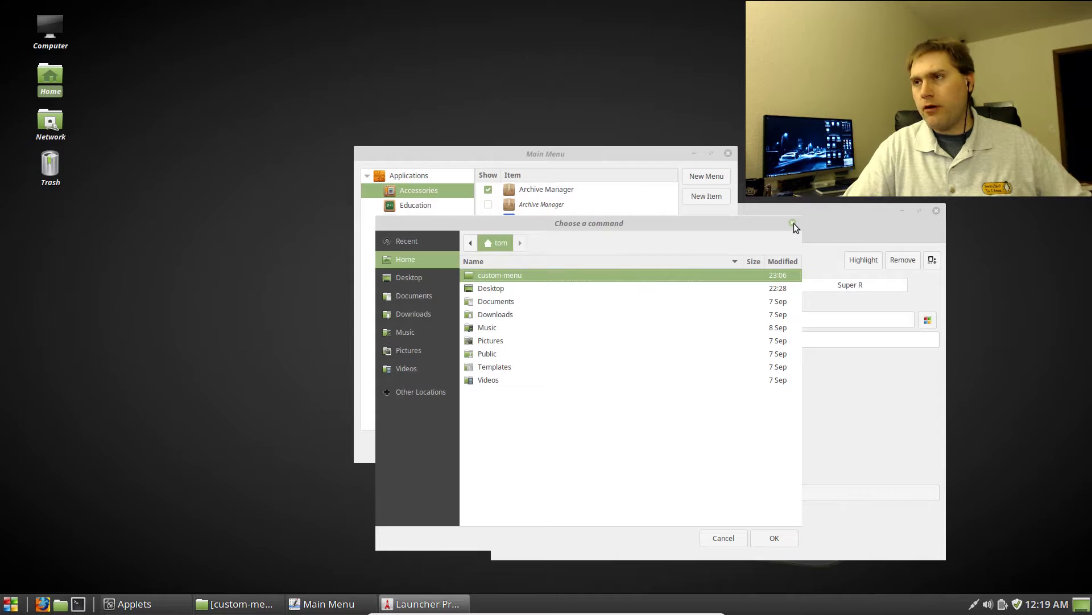
left_click(432, 389)
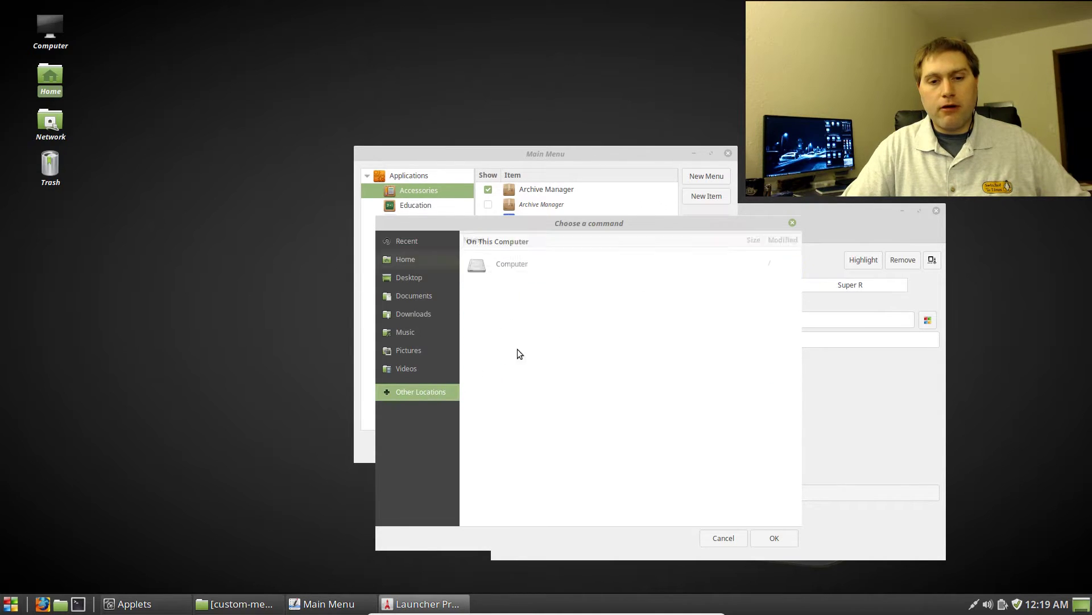
left_click(524, 264)
scroll(538, 342, "down", 1)
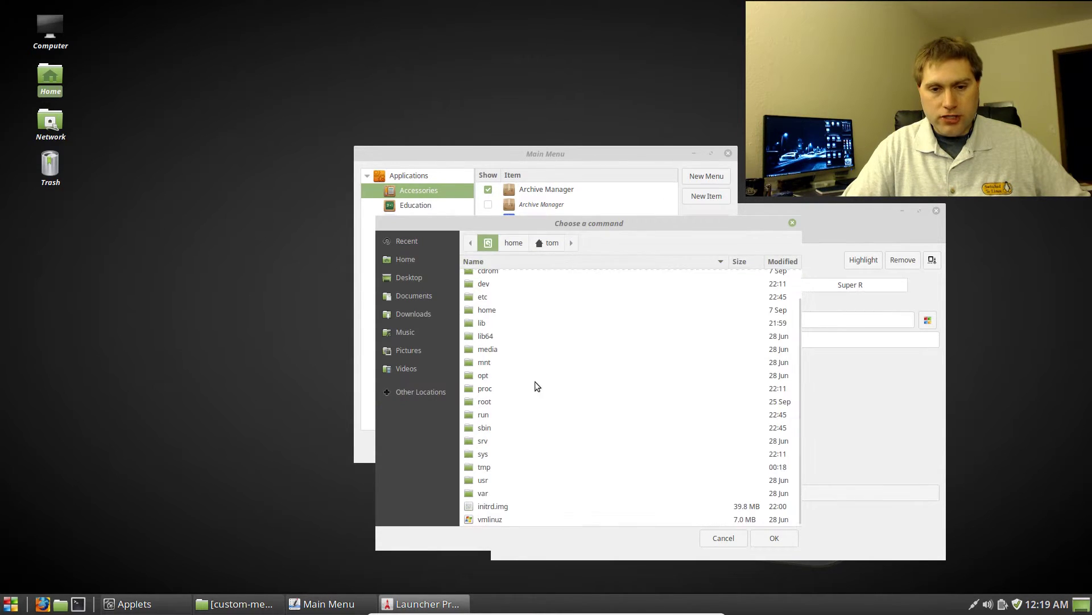
double_click(491, 479)
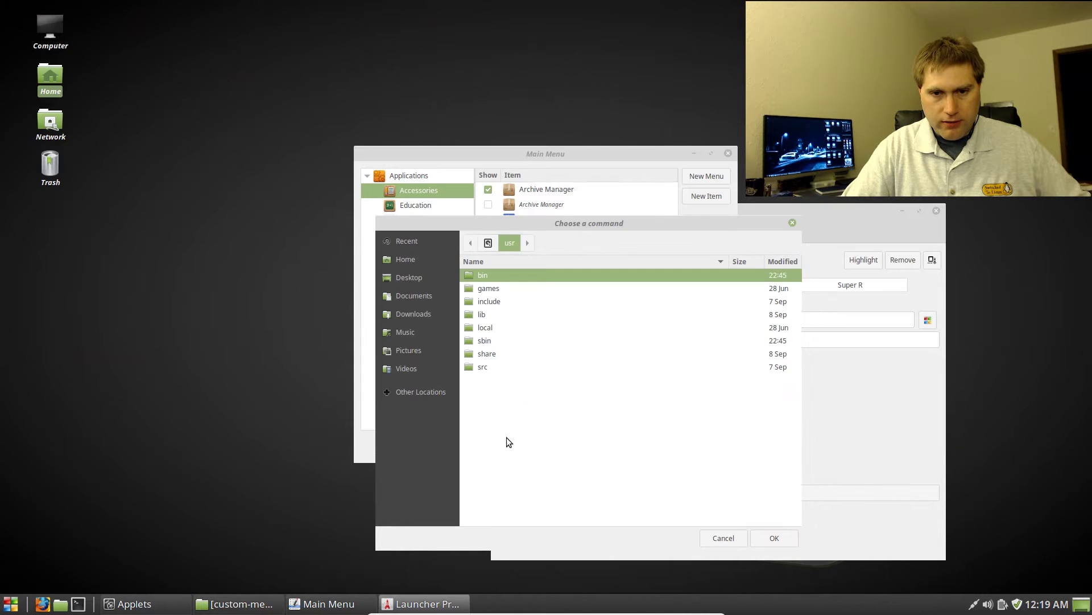
double_click(504, 354)
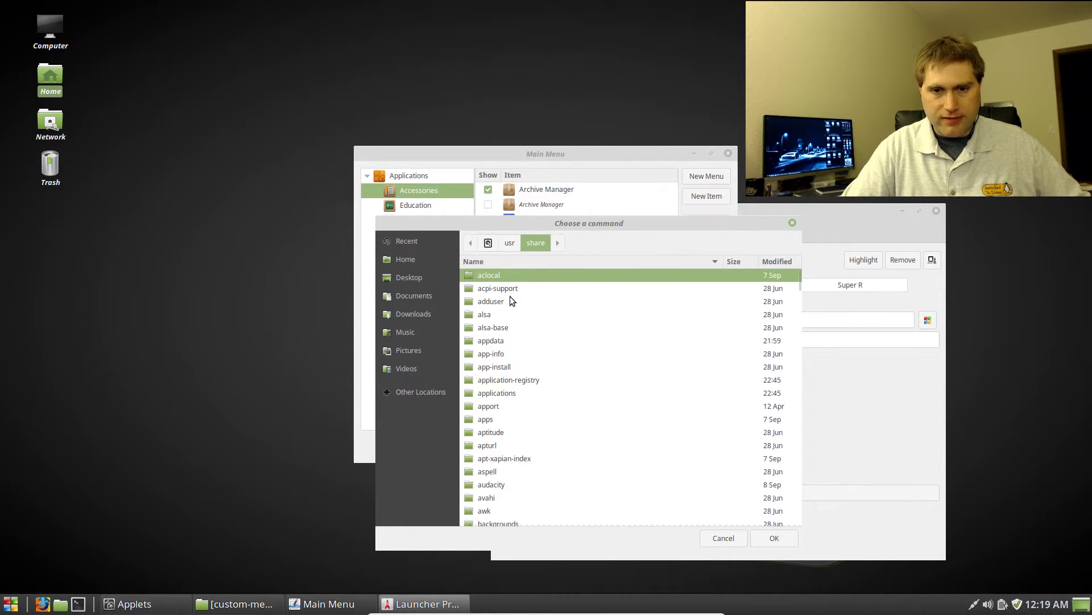
double_click(499, 392)
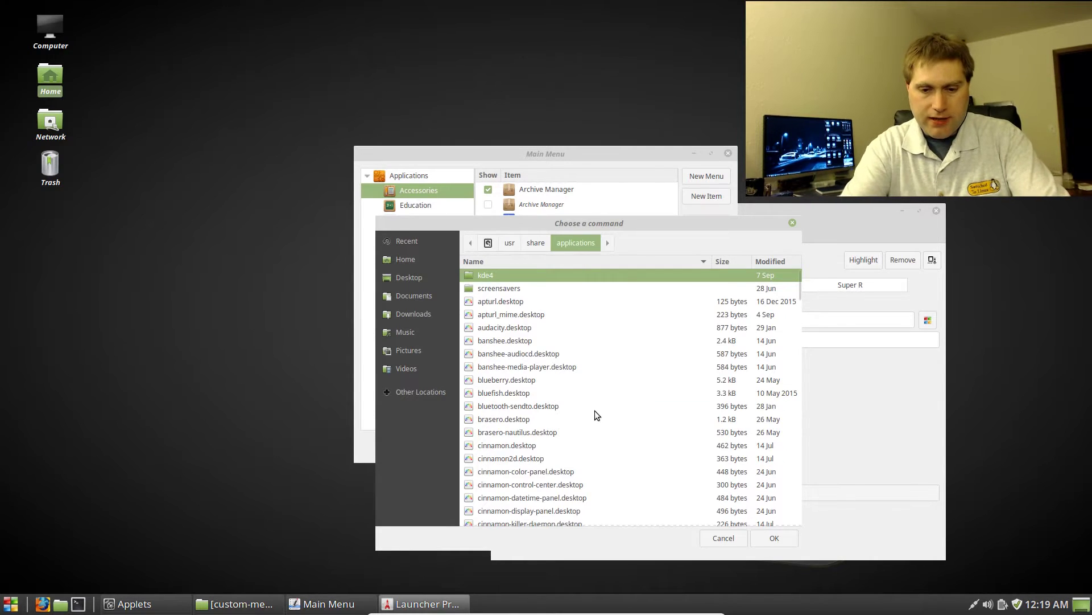
type("scr")
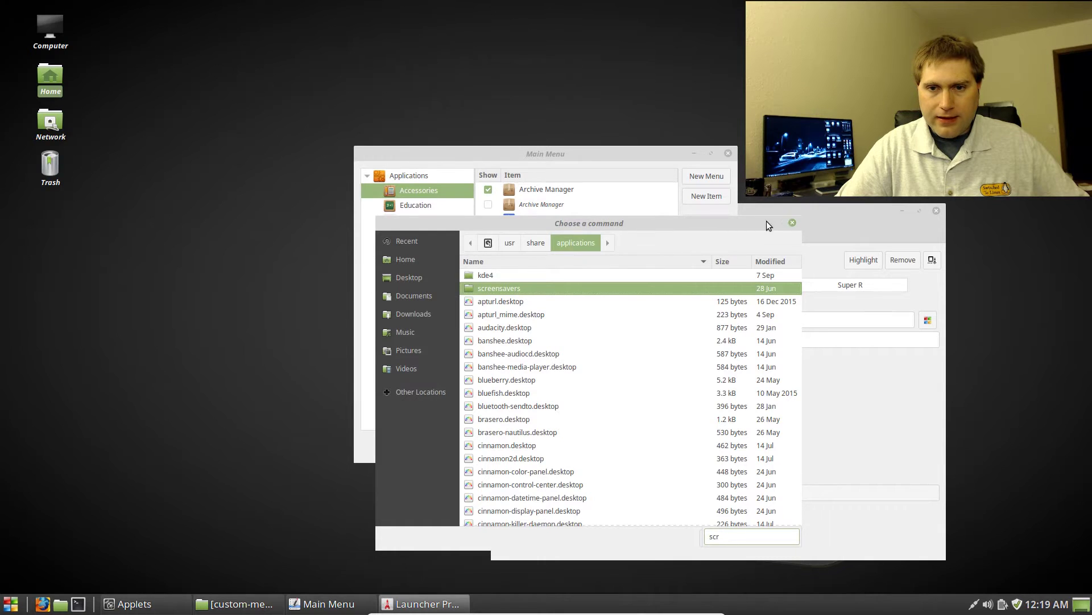
left_click_drag(766, 225, 544, 205)
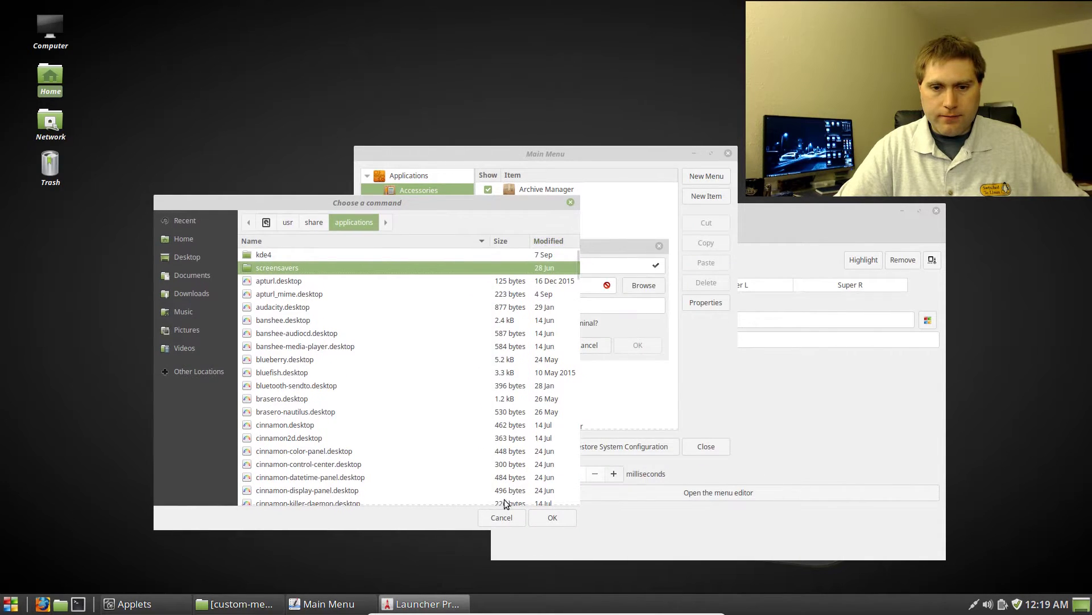
left_click(501, 517)
Try the command "screensaver" for the new launcher and discard the launcher
left_click(563, 288)
type("screensaver")
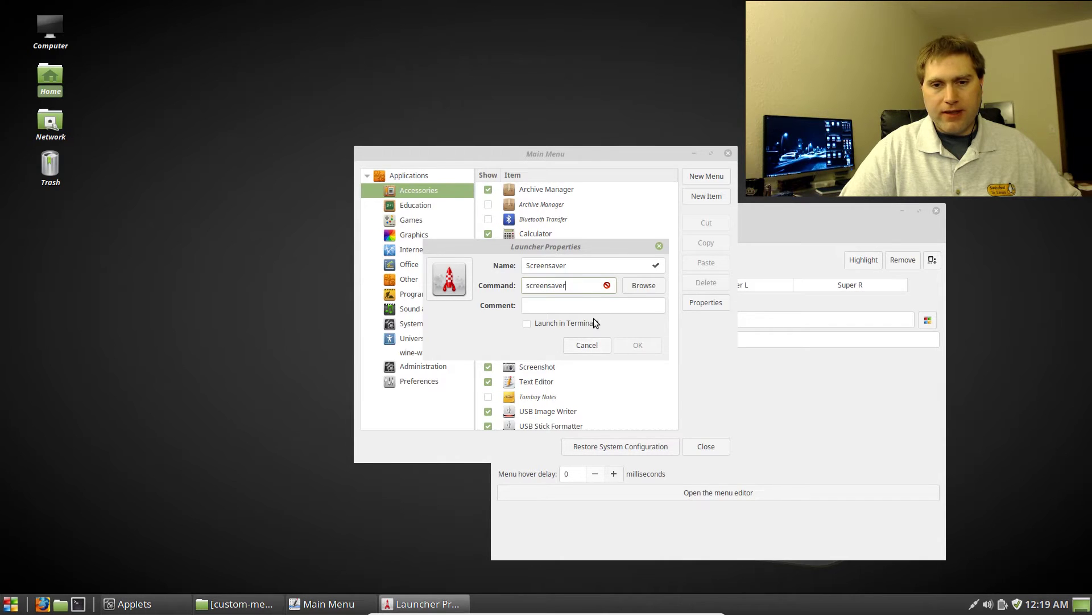
left_click(587, 345)
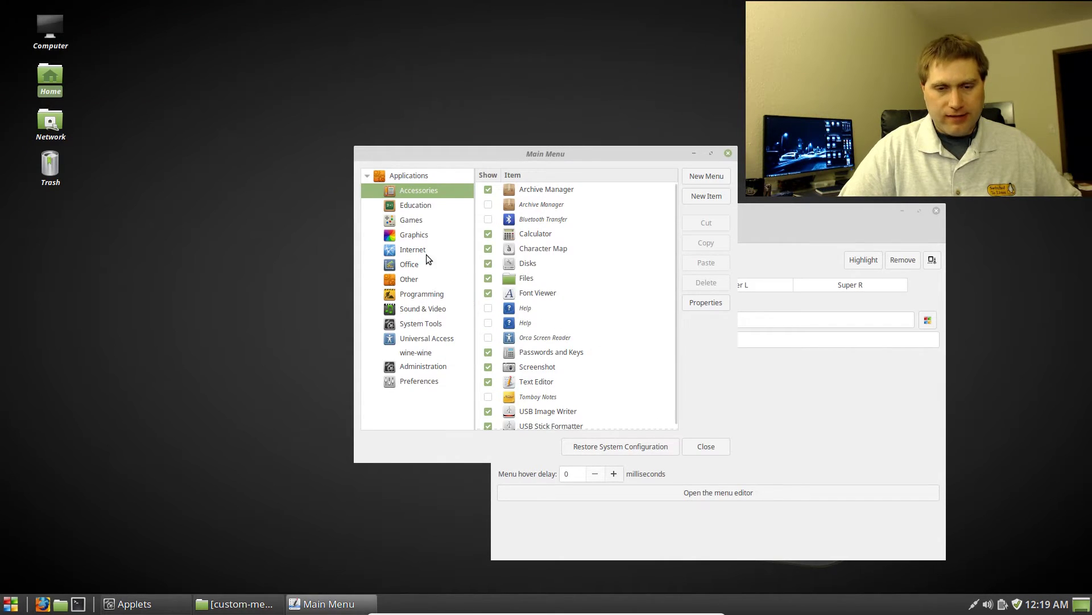
Copy the command from the launcher properties of the Screensaver item in the Other category, leaving the launcher unedited
left_click(413, 282)
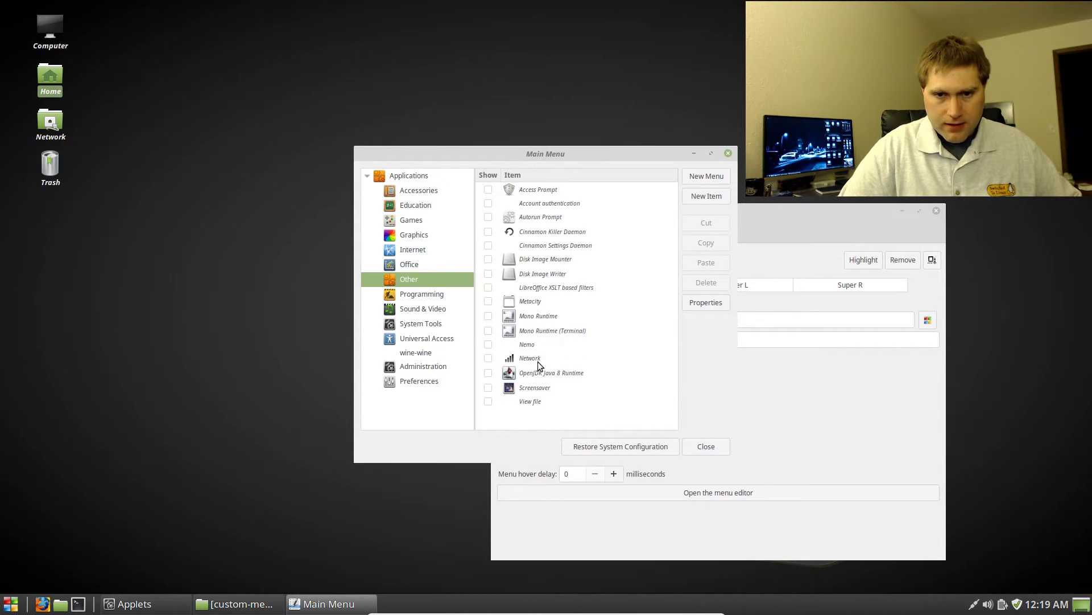
left_click(541, 388)
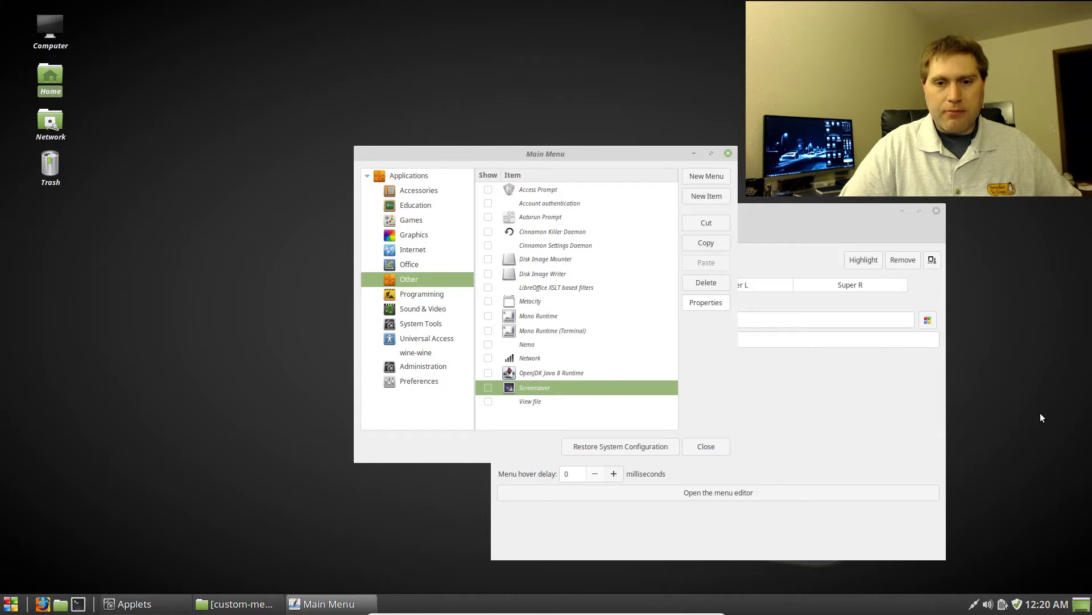
left_click(705, 302)
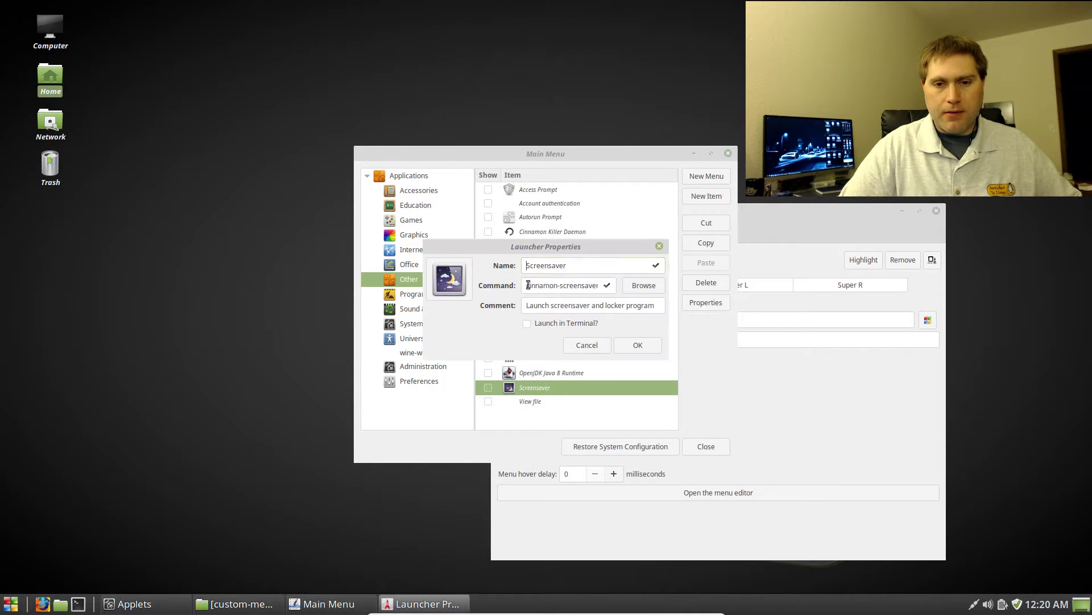
triple_click(587, 285)
key("ctrl+c")
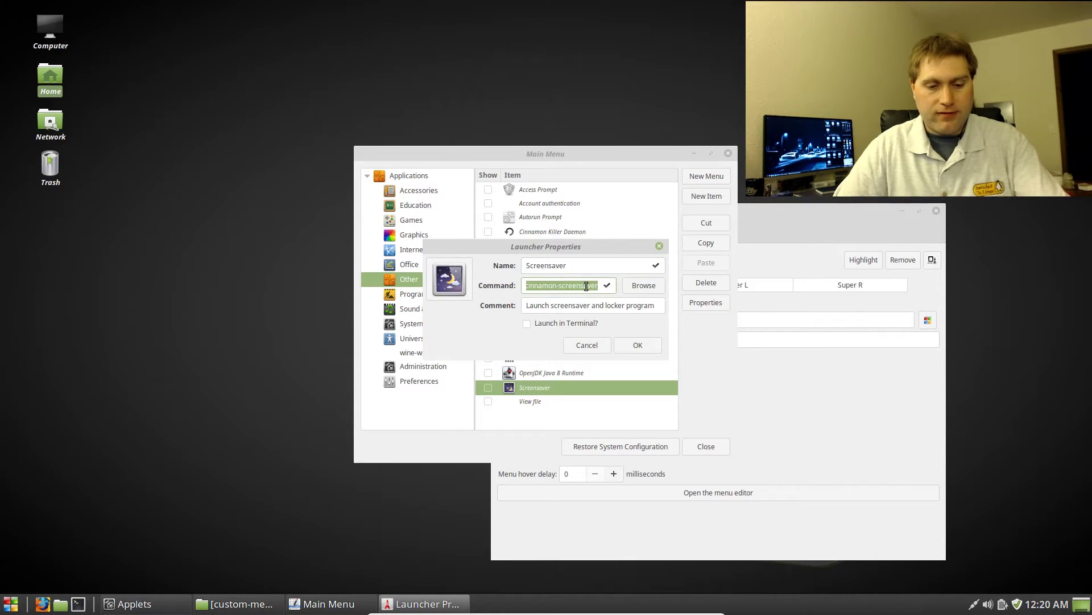
left_click(592, 343)
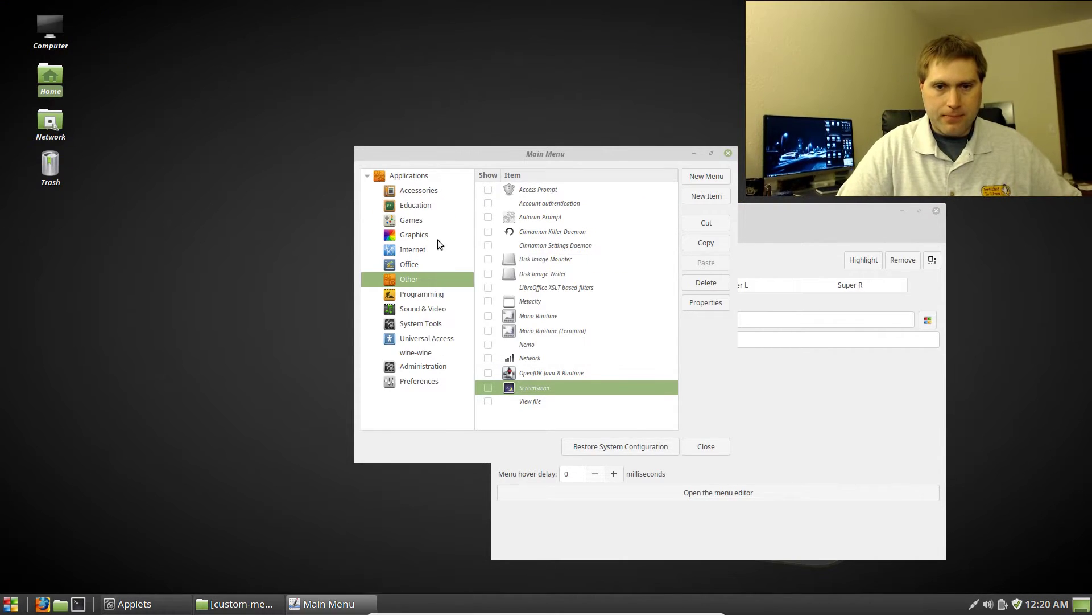
Start a new launcher item in the Accessories category and name it Screensaver
left_click(416, 193)
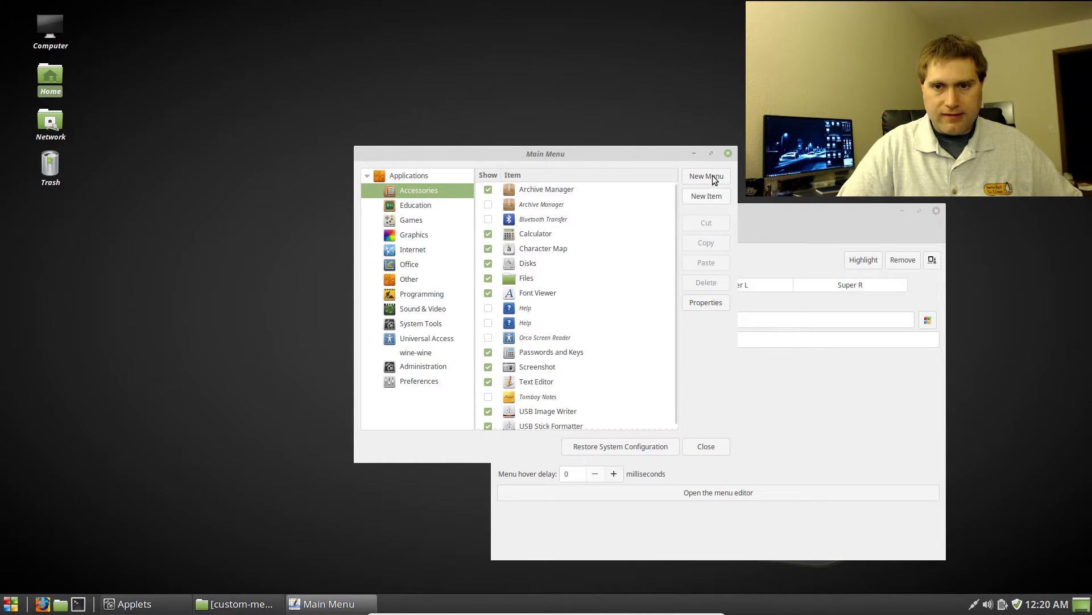
left_click(706, 196)
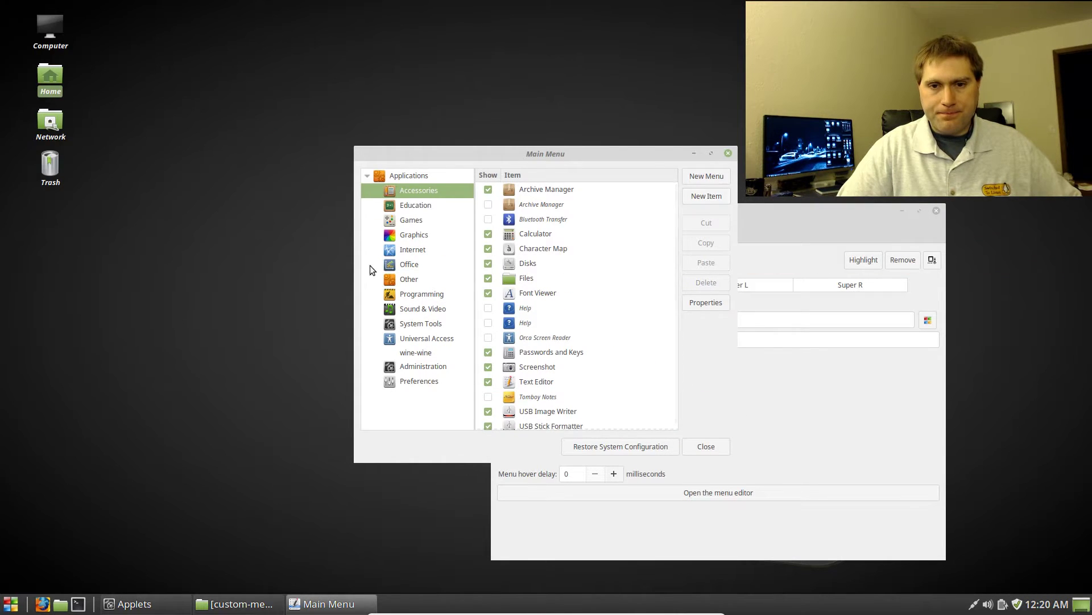
type("Screensva")
type("er")
key("BackSpace")
key("BackSpace")
key("BackSpace")
key("BackSpace")
type("aver")
Try "cinnamon-saver" as the command of the new launcher
left_click(552, 289)
type("cinnam")
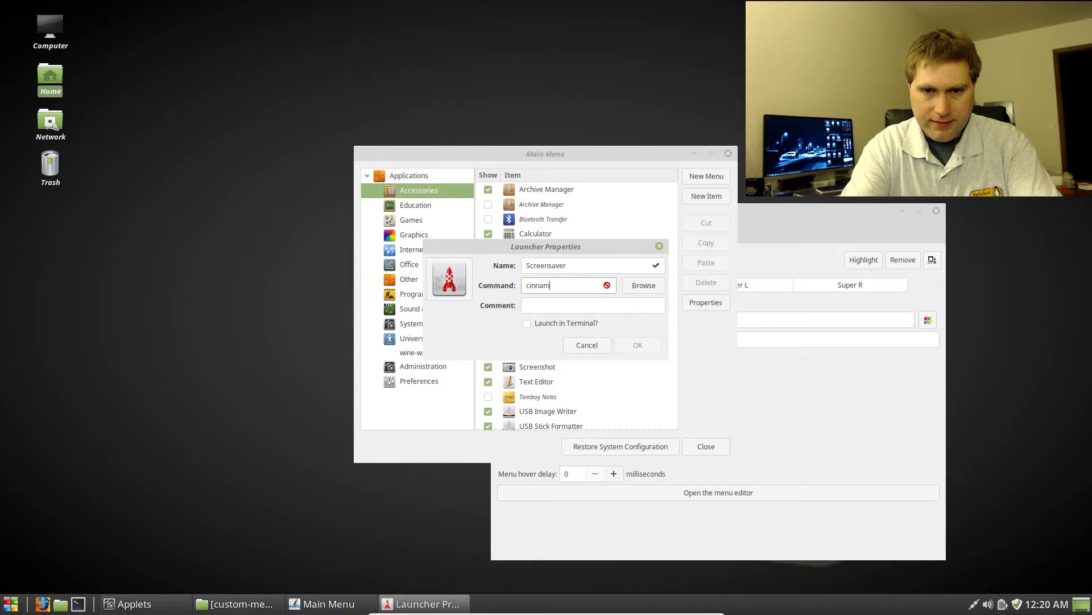
type("on-saver")
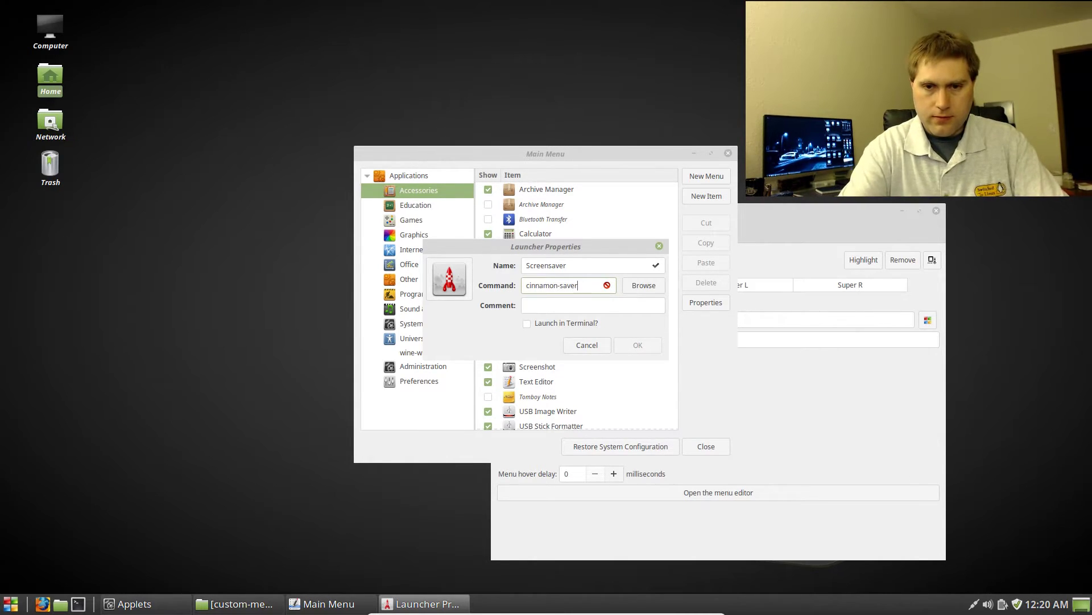
Replace the new launcher's command with cinnamon-screensaver
left_click_drag(587, 285, 510, 277)
key("ctrl+v")
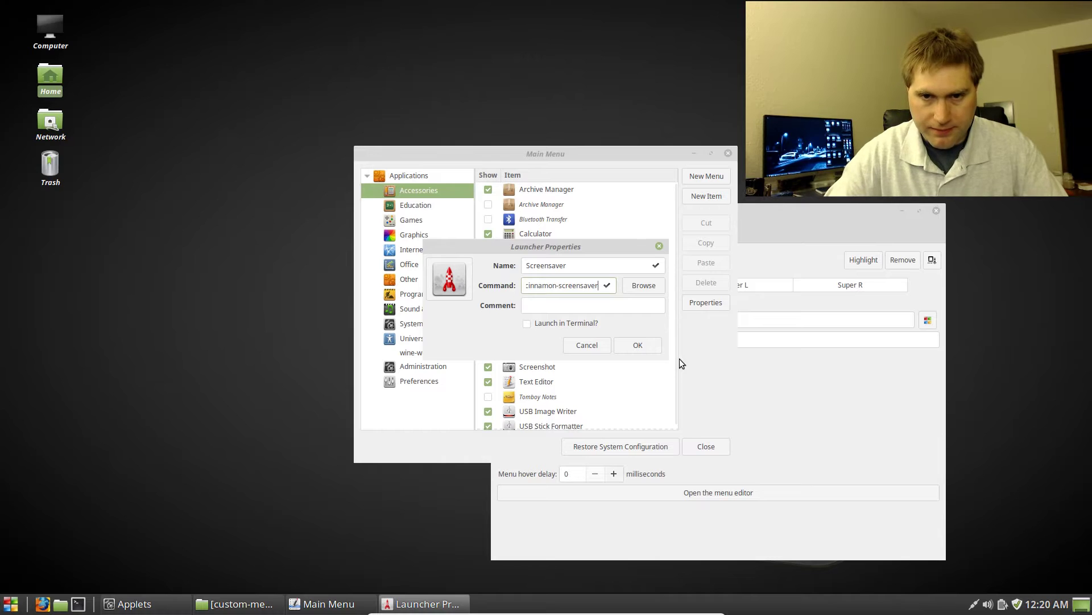
key("BackSpace")
key("BackSpace")
key("BackSpace")
key("BackSpace")
key("BackSpace")
key("BackSpace")
key("BackSpace")
key("BackSpace")
key("BackSpace")
key("BackSpace")
key("BackSpace")
key("BackSpace")
key("BackSpace")
key("BackSpace")
key("BackSpace")
key("BackSpace")
key("BackSpace")
key("BackSpace")
key("BackSpace")
key("BackSpace")
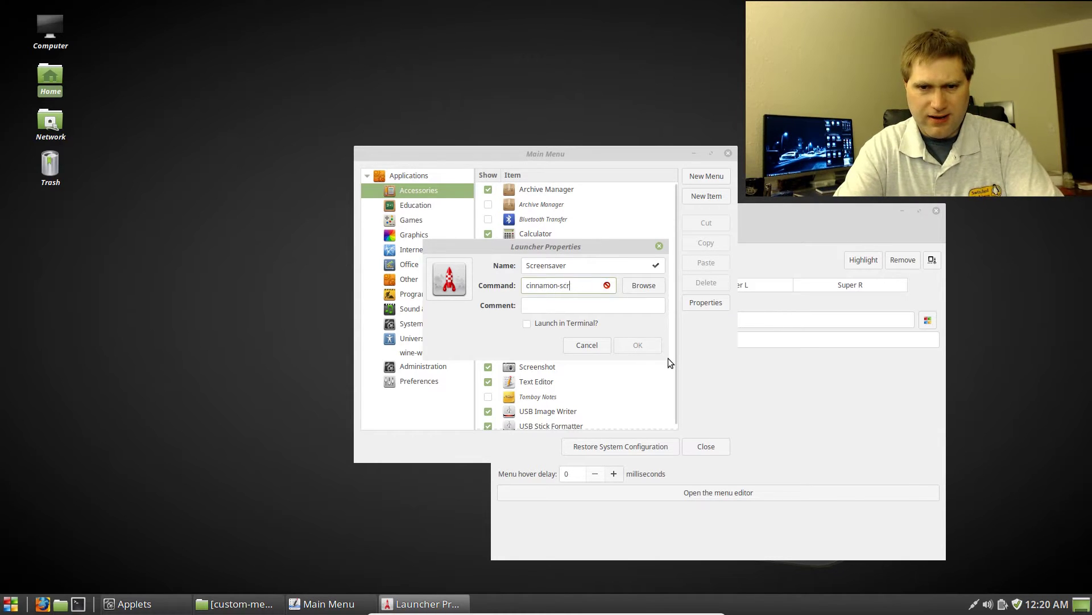
type("cinna")
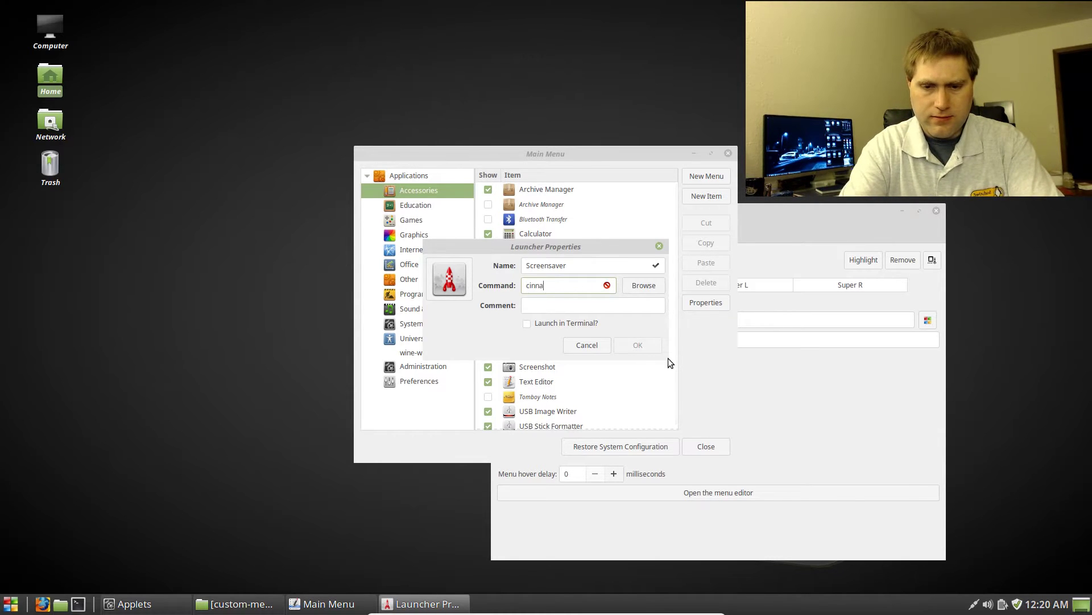
type("mon-scr")
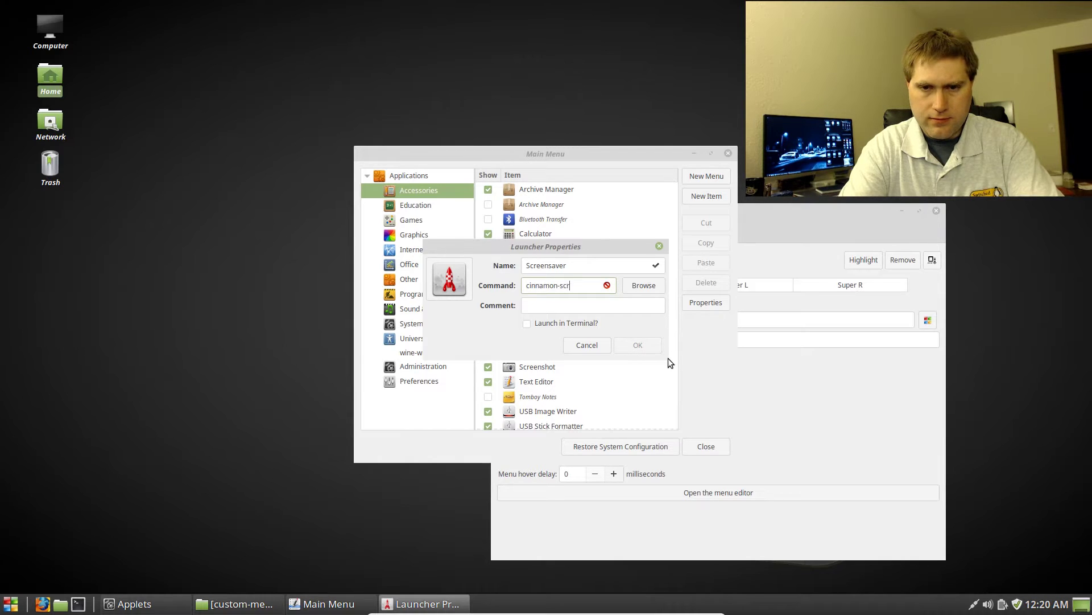
type("eensaver")
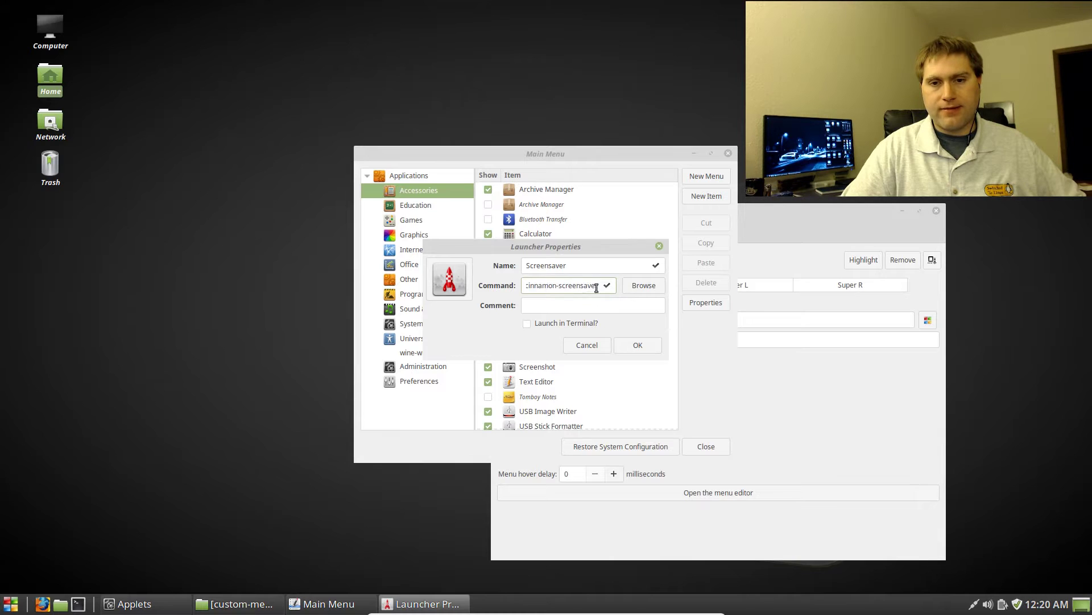
Open the icon selection for the launcher and look in the Mint-X folder under /usr/share/icons
left_click(450, 279)
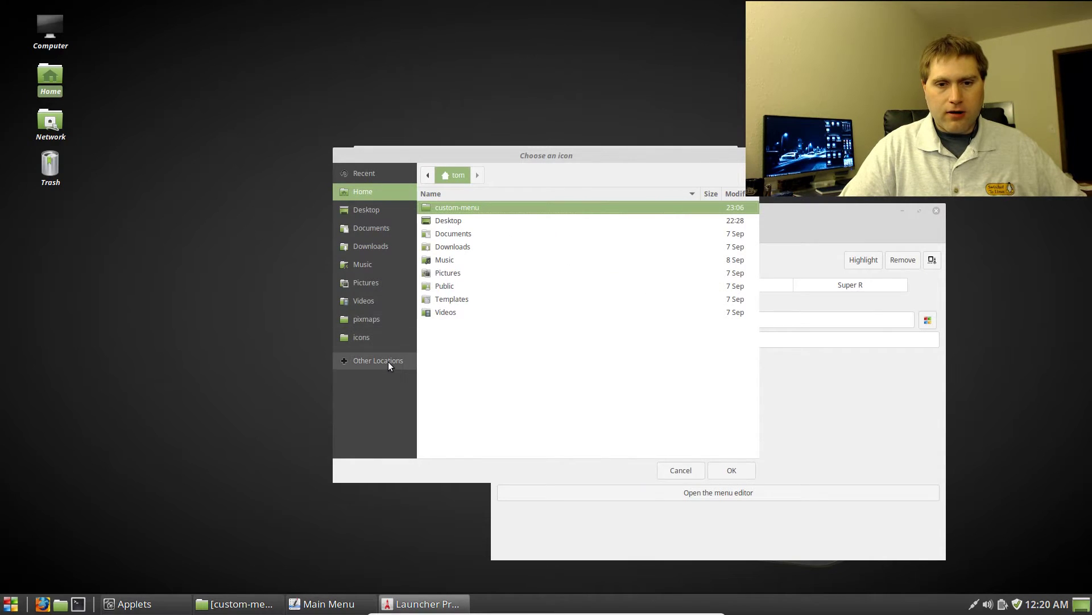
left_click(379, 361)
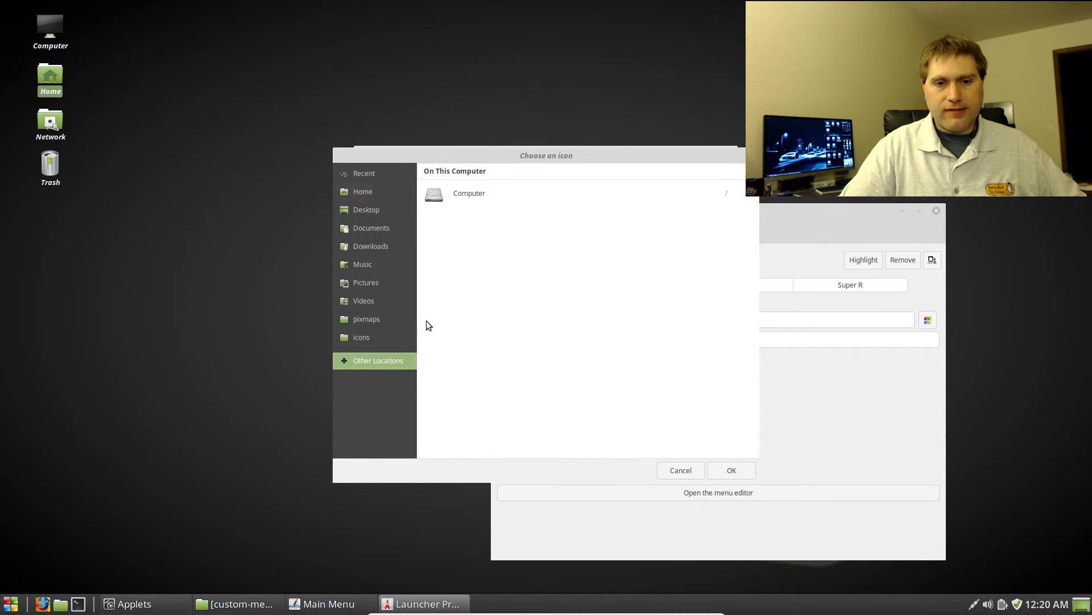
left_click(367, 338)
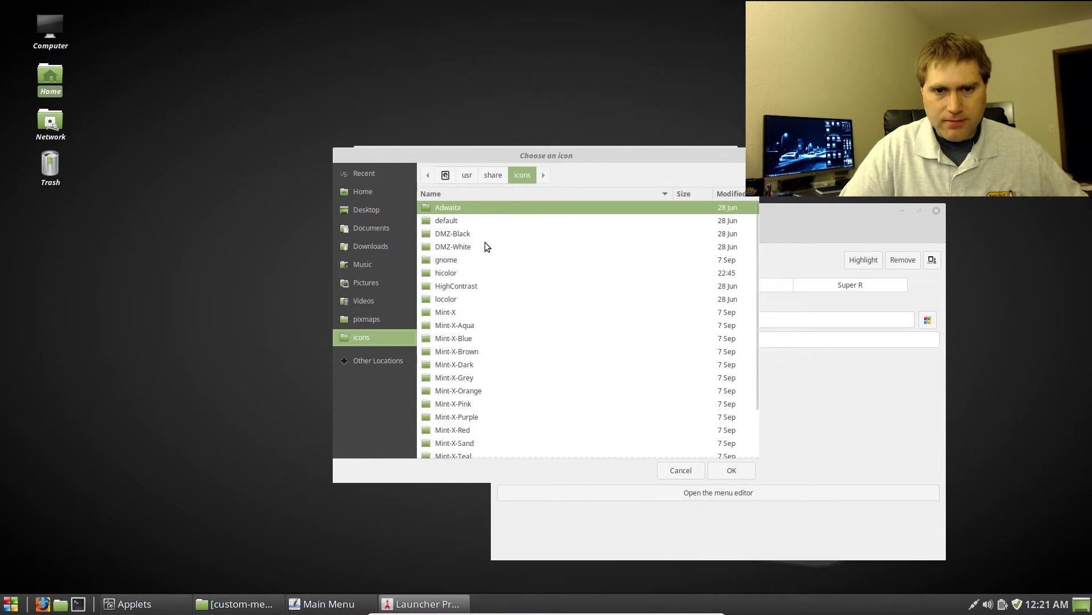
scroll(486, 244, "down", 2)
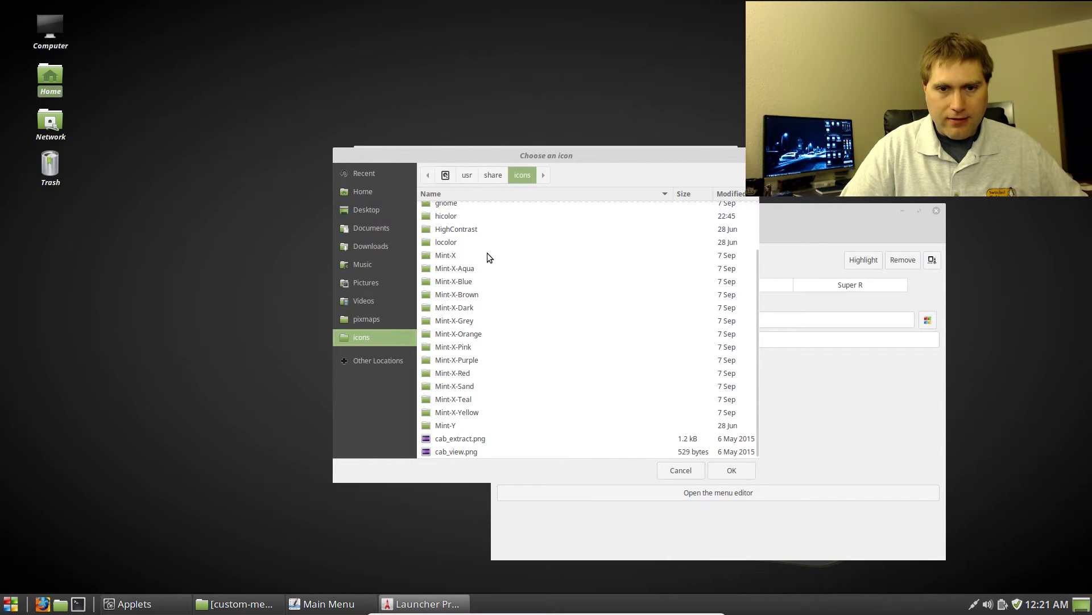
scroll(487, 252, "up", 1)
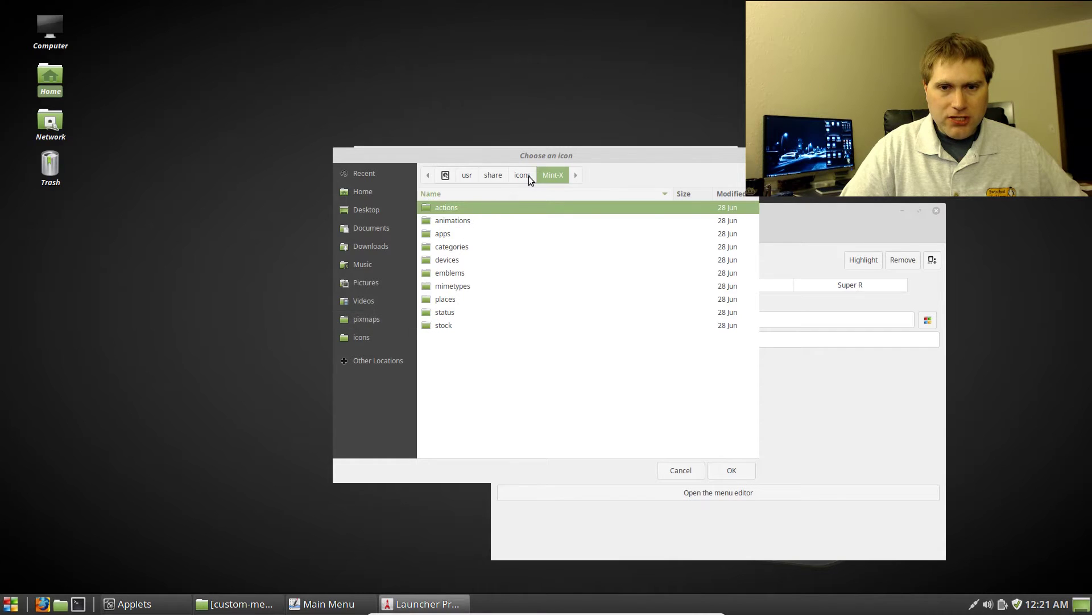
Search the /usr/share/pixmaps folder for launcher icons starting with "cin" and "scre"
left_click(493, 176)
type("pix")
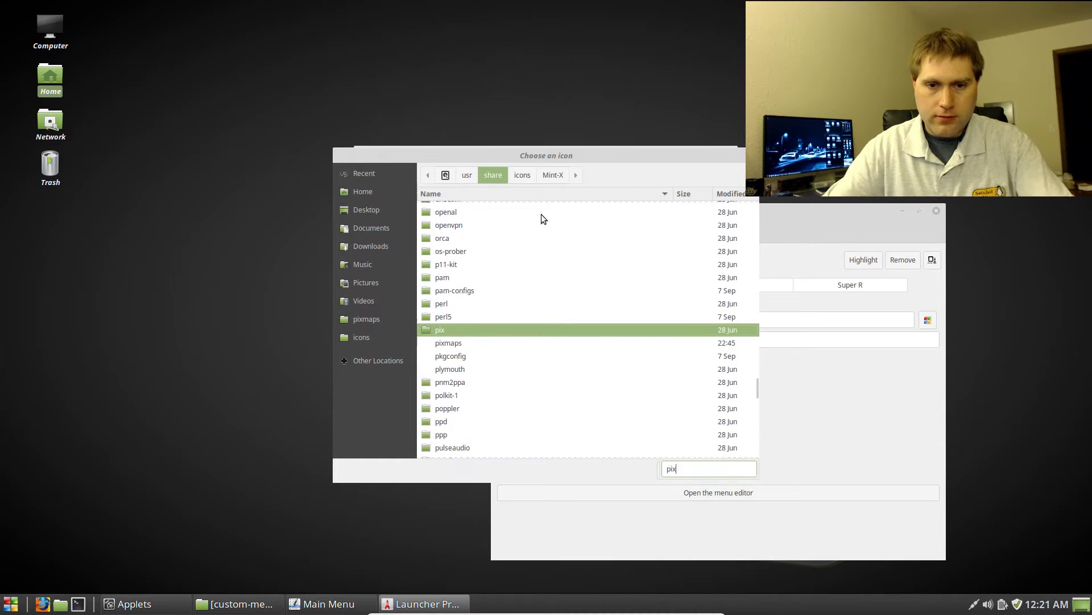
left_click(470, 339)
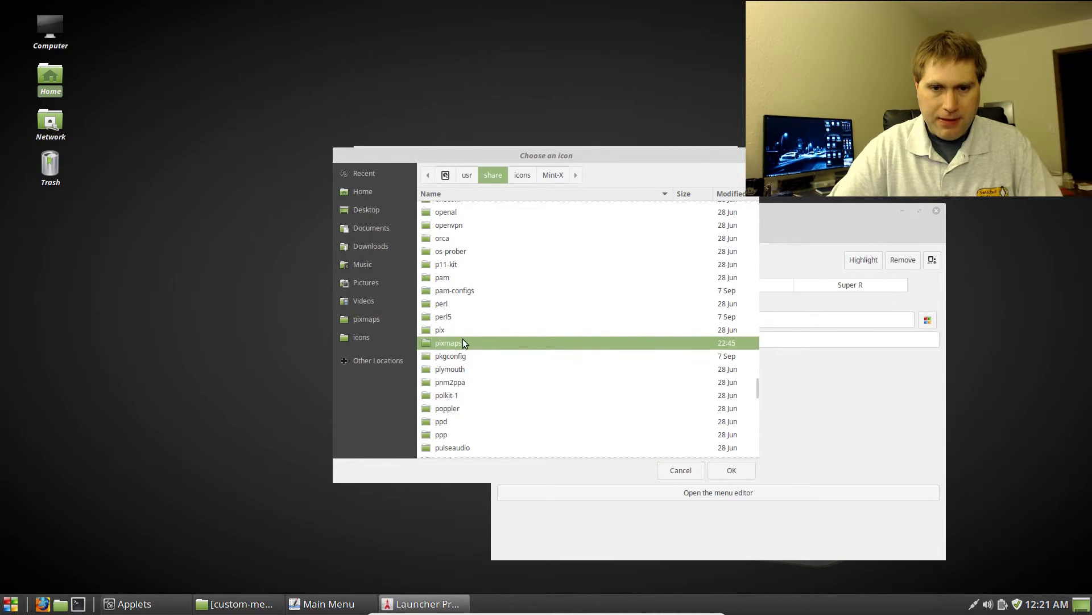
double_click(456, 343)
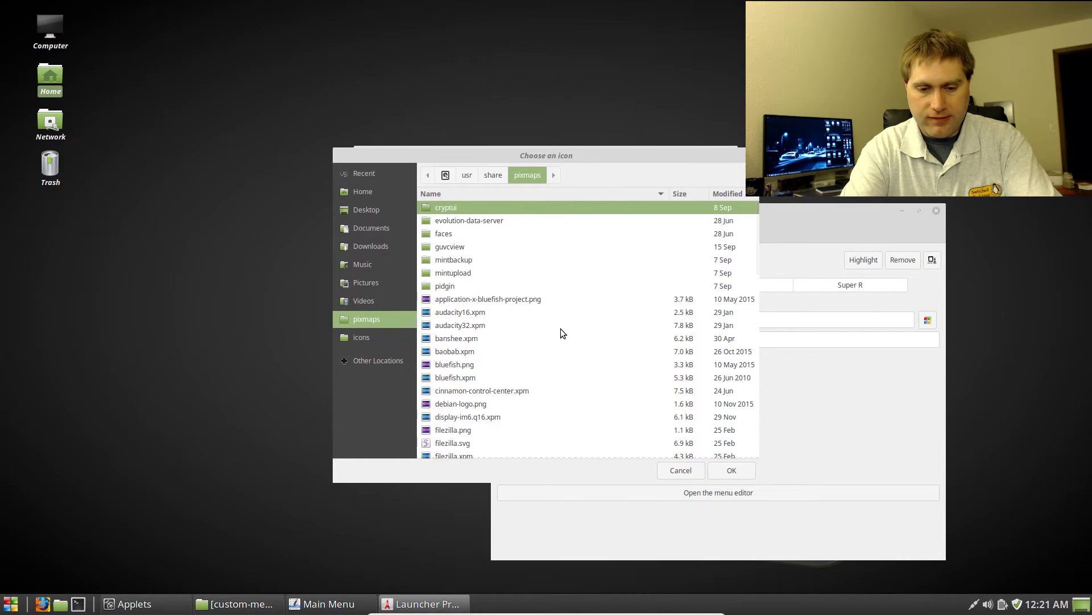
type("cin")
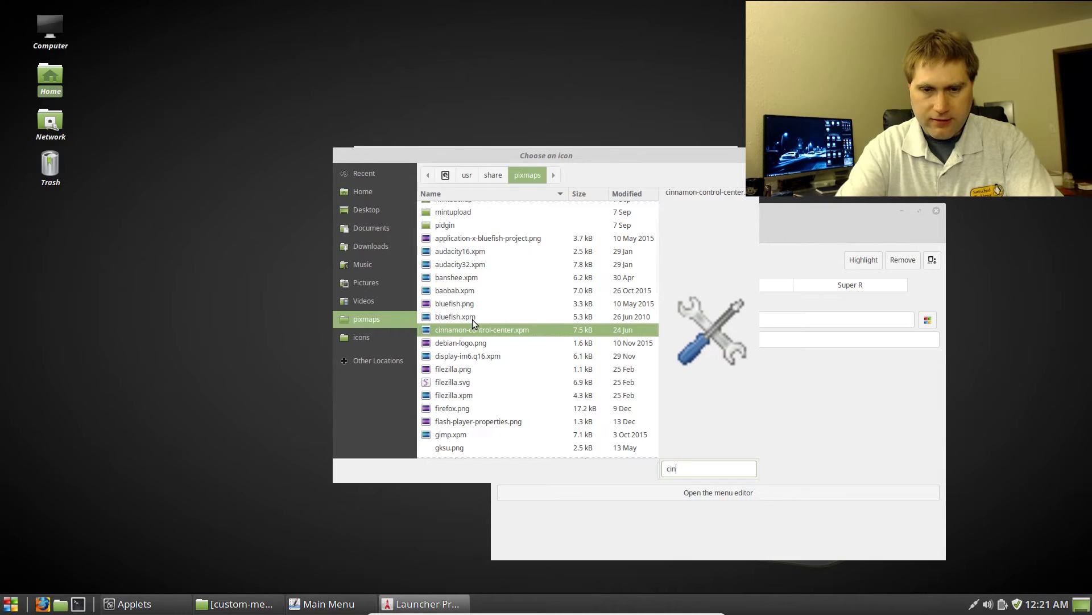
type("sc")
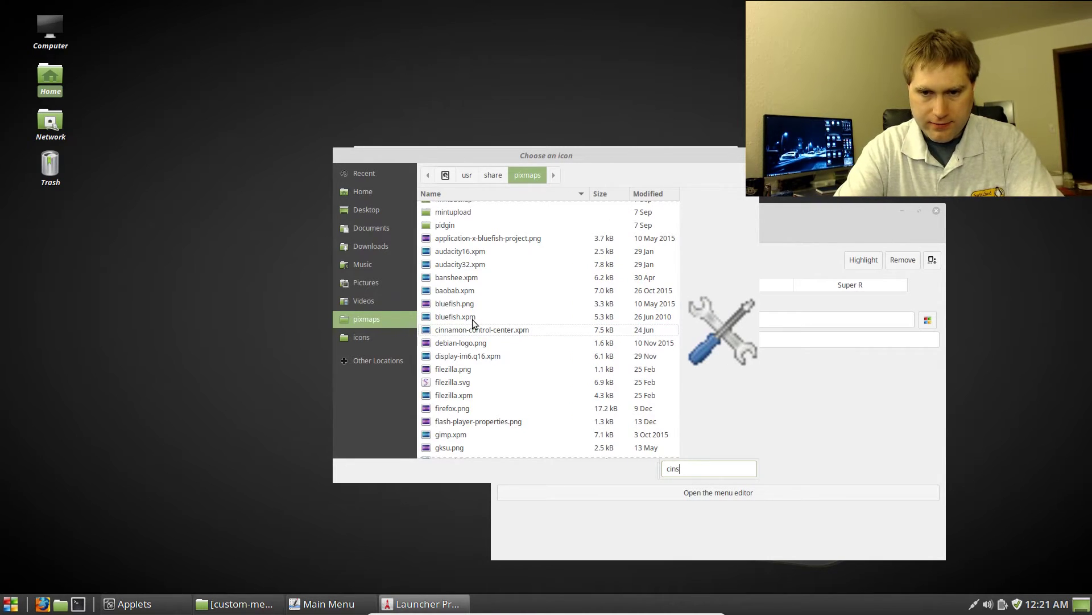
key("BackSpace")
key("BackSpace")
key("BackSpace")
key("BackSpace")
type("scre")
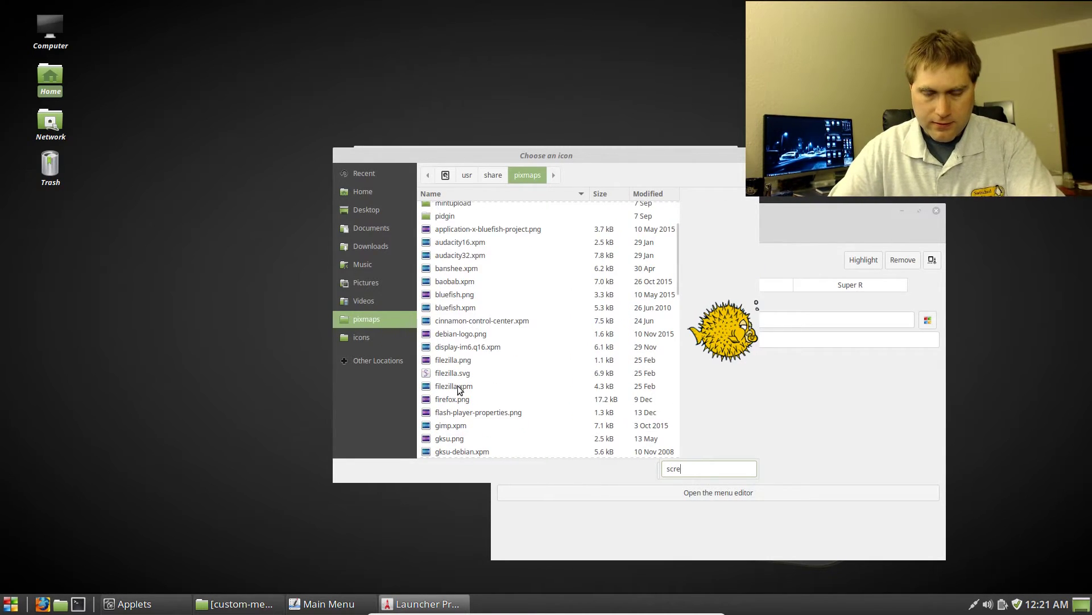
key("BackSpace")
key("BackSpace")
key("BackSpace")
key("BackSpace")
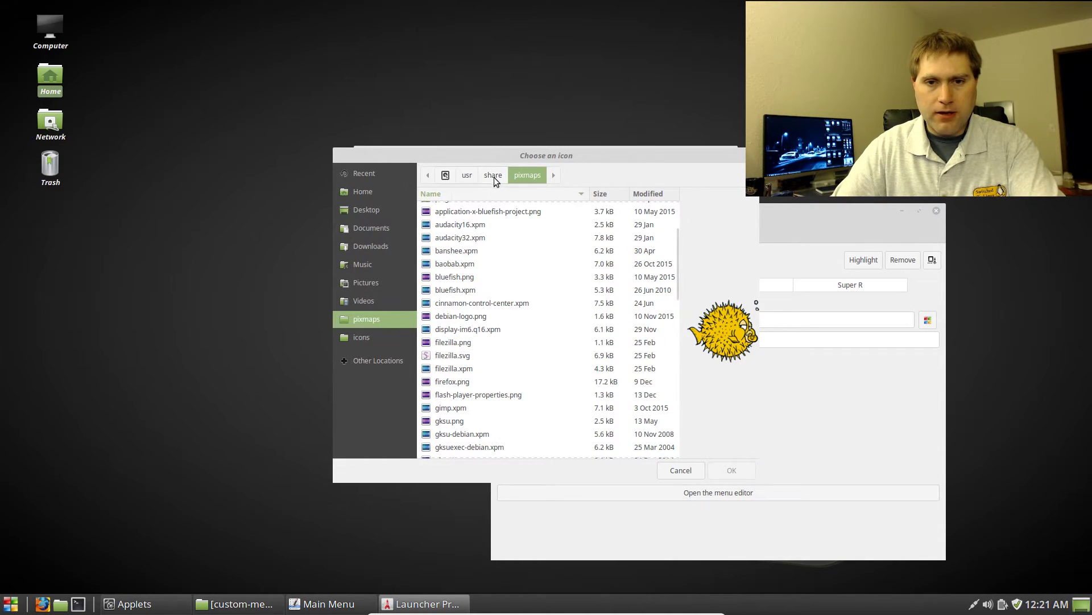
Browse to the /usr/share/icons/gnome/scalable folder in the icon selection
left_click(493, 175)
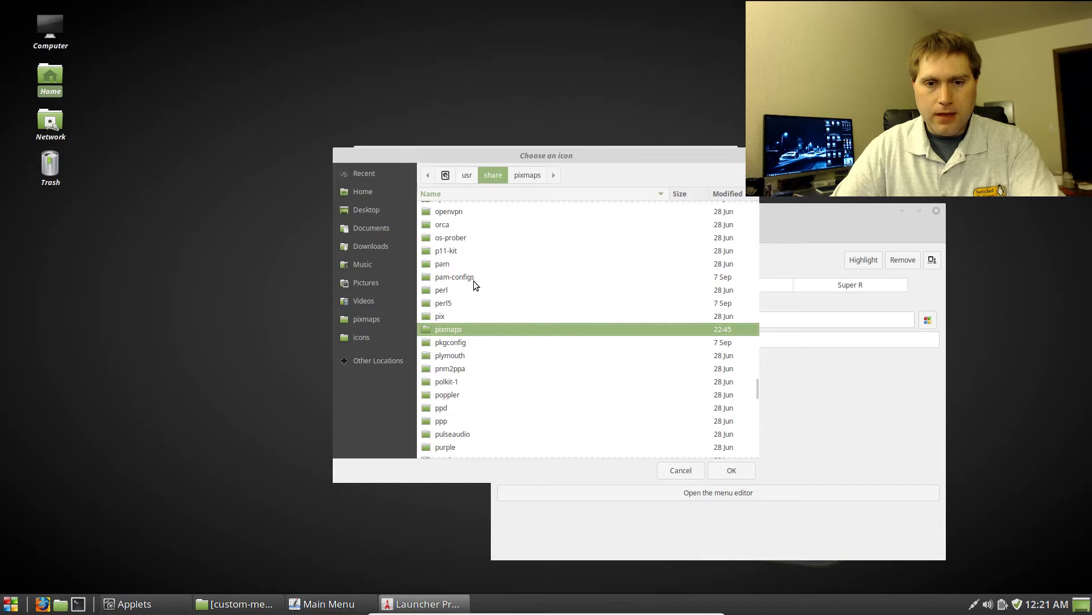
type("ic")
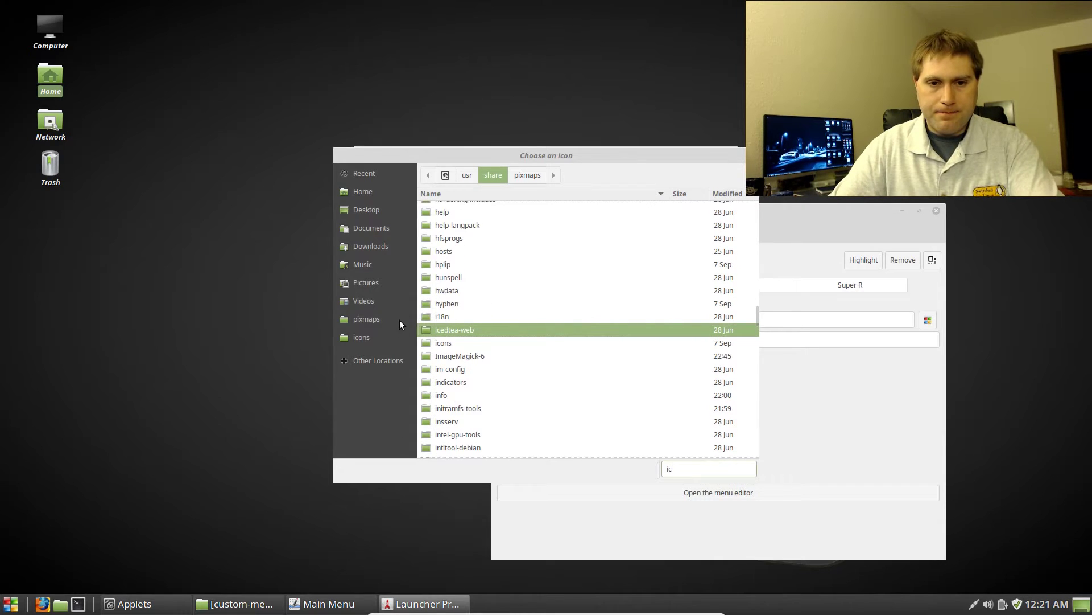
left_click(361, 339)
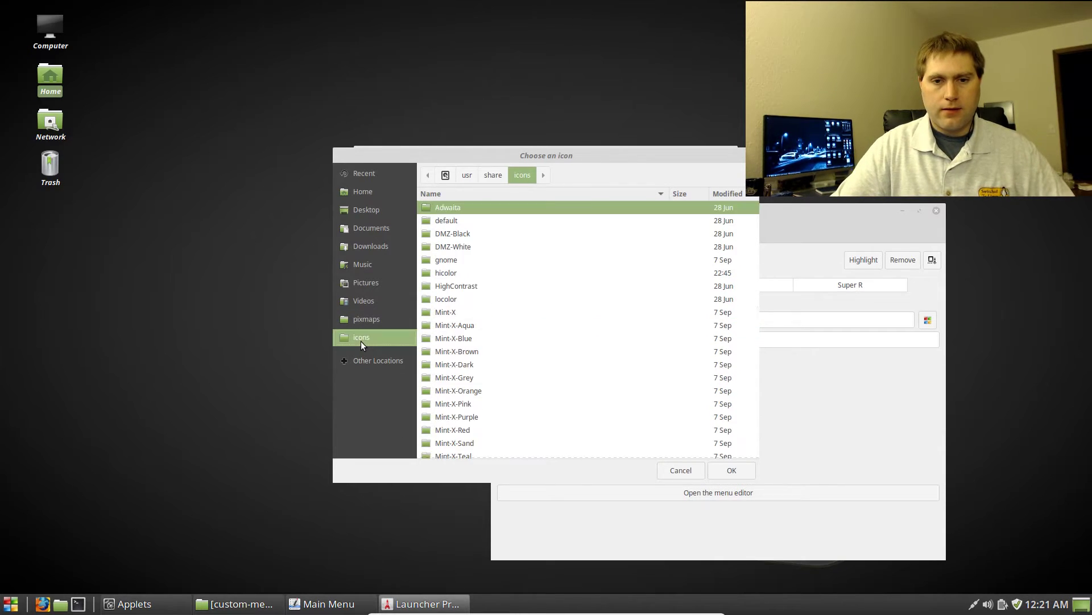
left_click(455, 260)
double_click(453, 260)
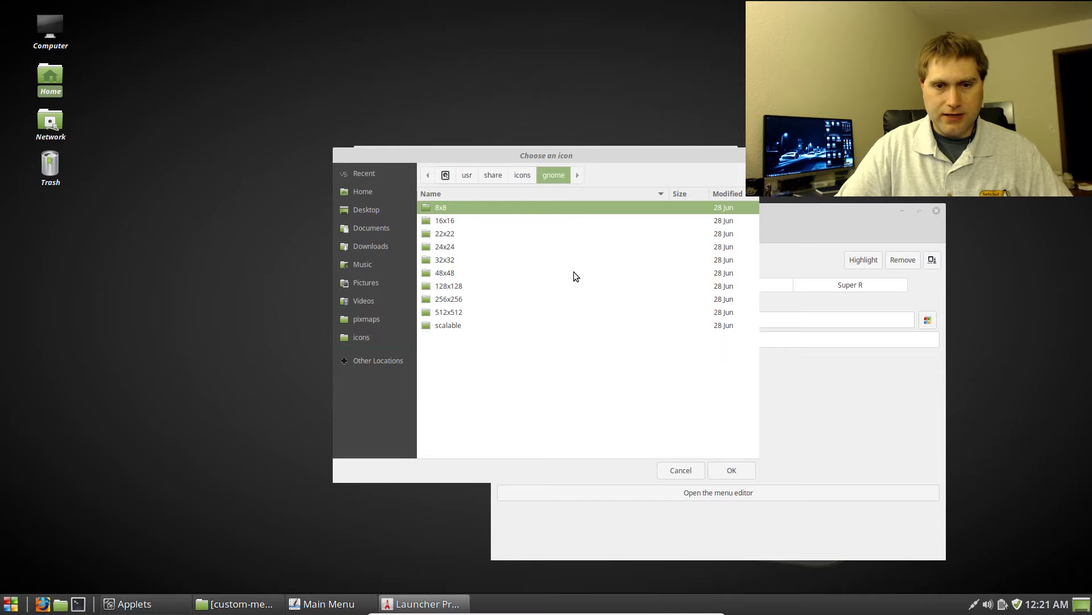
double_click(459, 322)
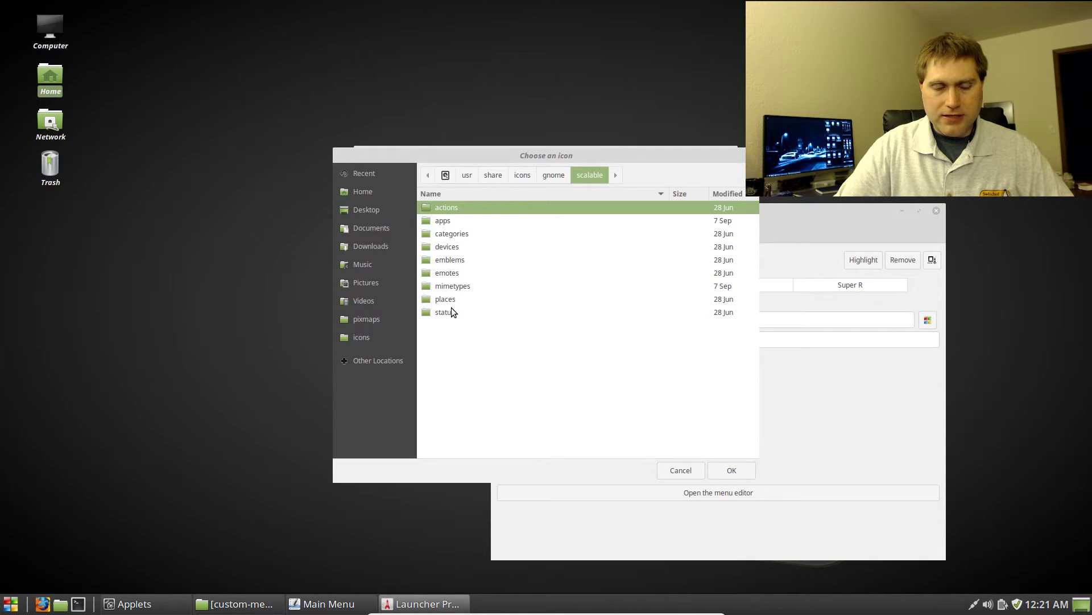
Search the actions folder of the scalable gnome icons for a file starting with "scre"
double_click(462, 209)
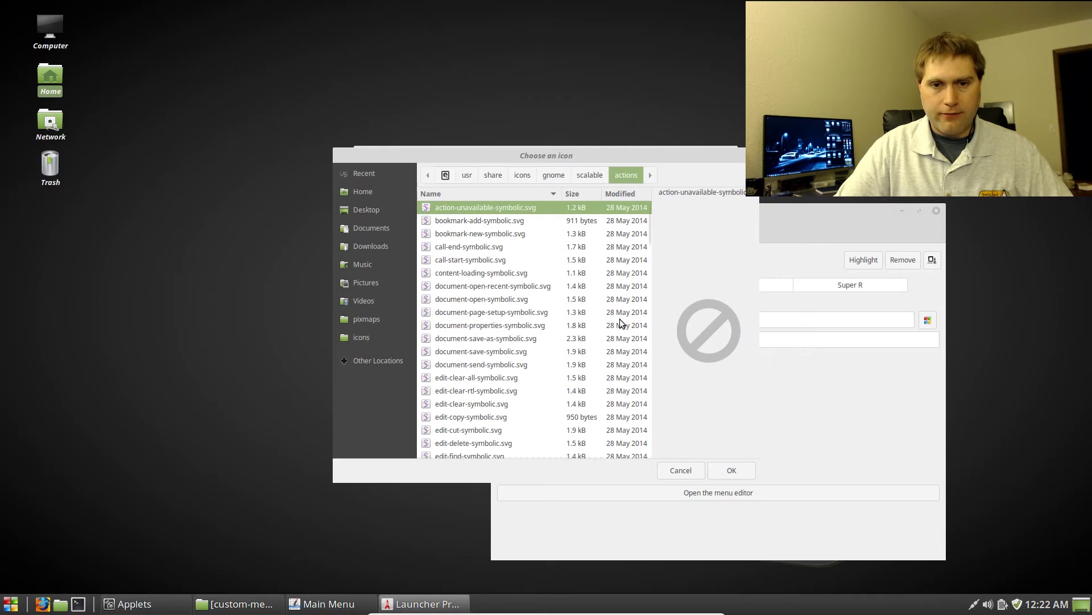
scroll(614, 322, "down", 5)
type("scre")
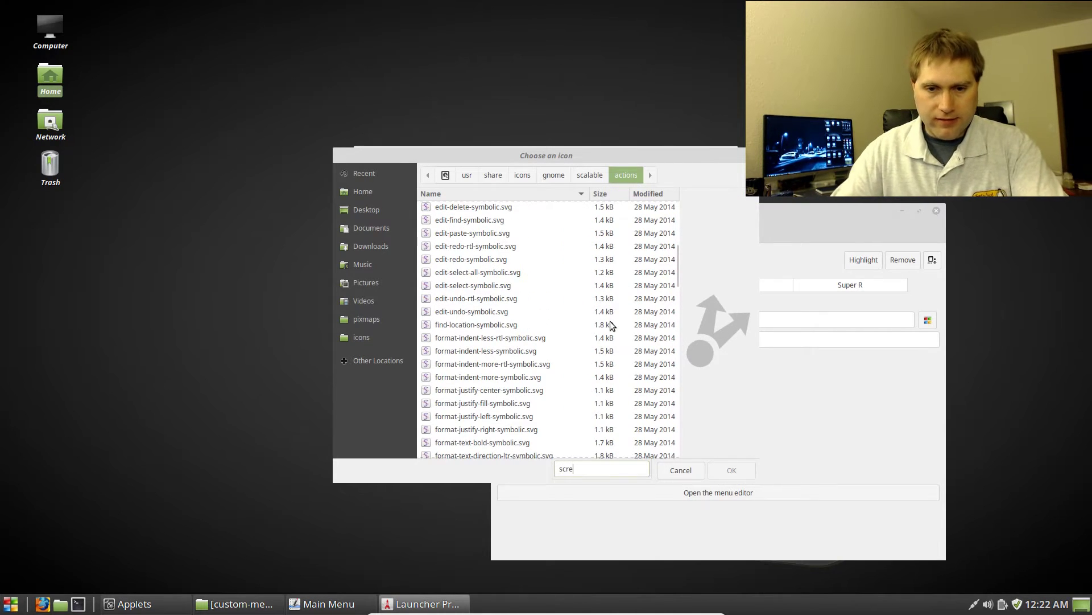
key("BackSpace")
key("BackSpace")
key("BackSpace")
key("BackSpace")
scroll(610, 324, "down", 10)
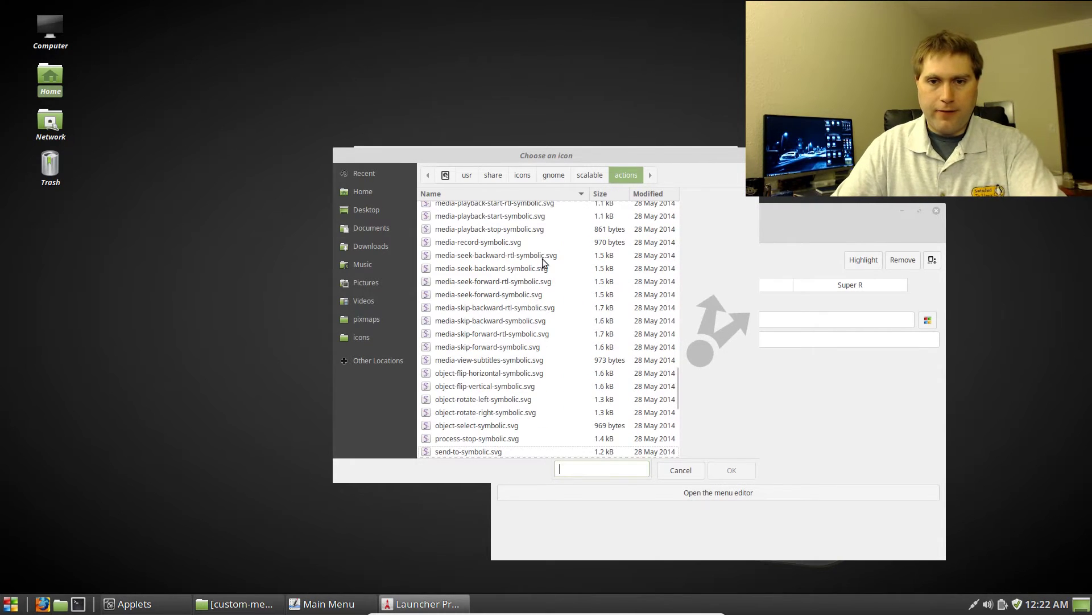
Search the apps folder of the scalable gnome icons for a file starting with "scre"
left_click(574, 176)
double_click(460, 220)
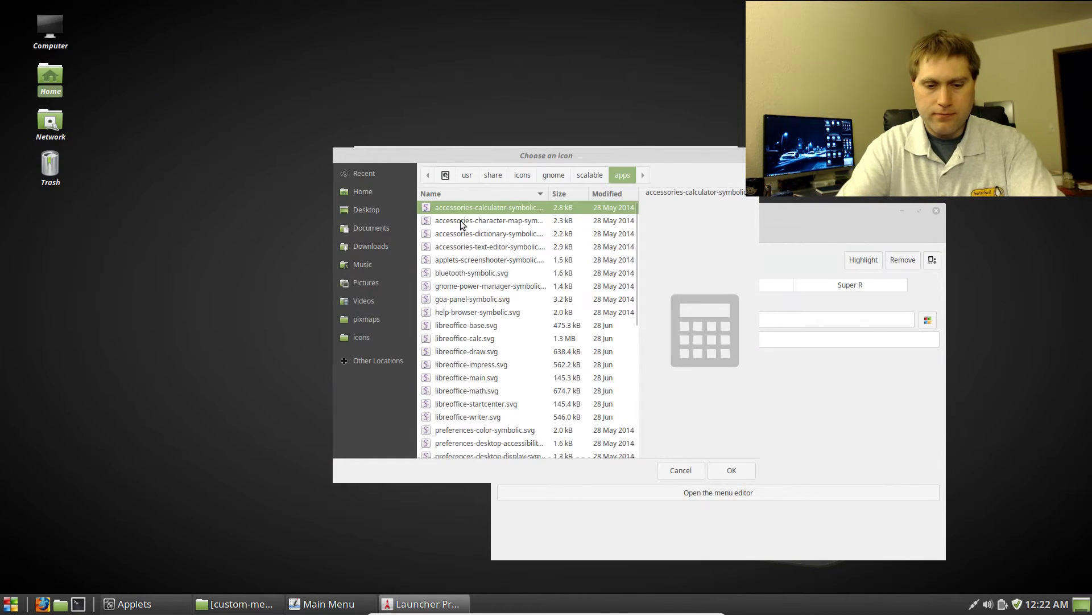
type("scre")
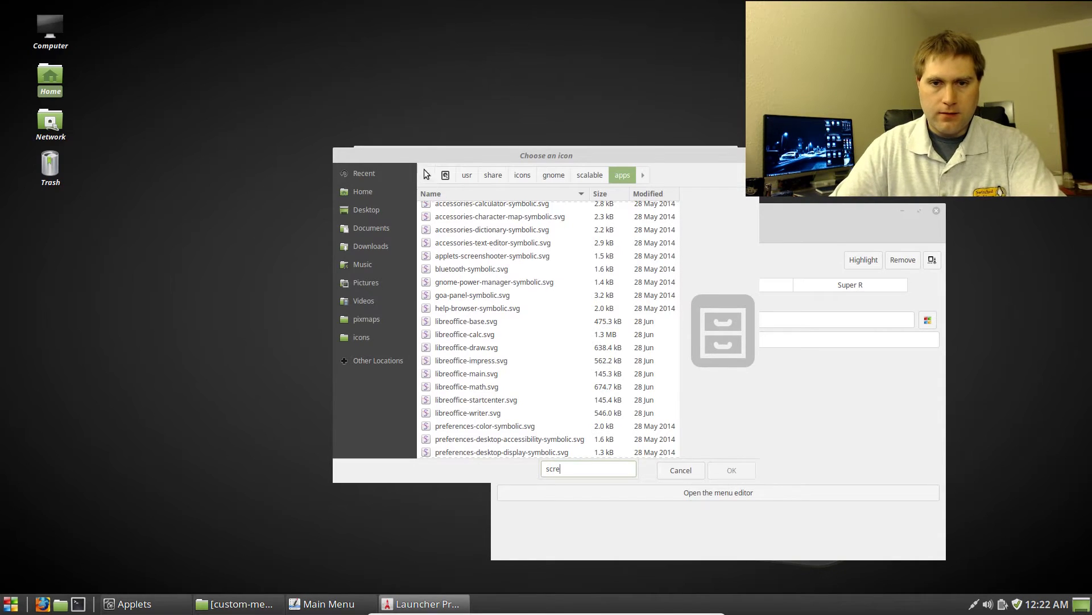
Look through the categories folder of the scalable gnome icons and search the devices folder for a file starting with "scre"
left_click(590, 176)
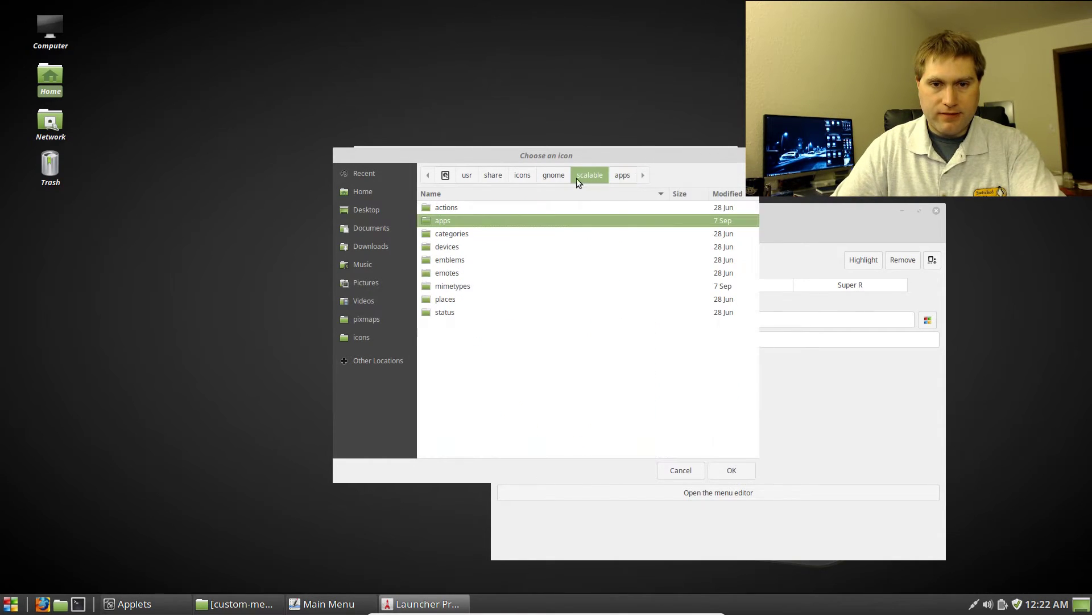
double_click(492, 233)
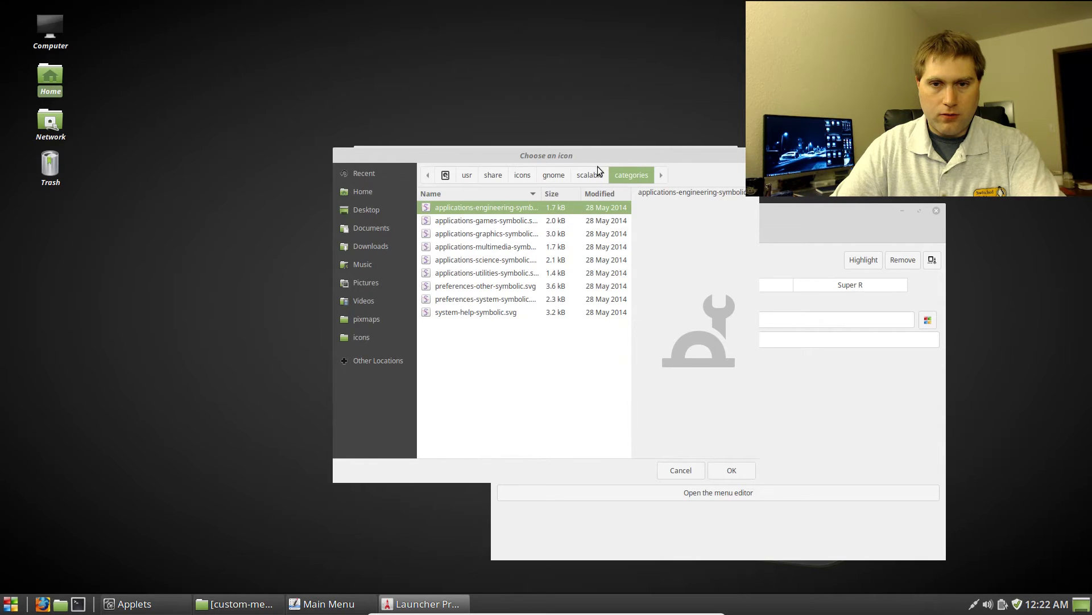
left_click(598, 175)
double_click(458, 248)
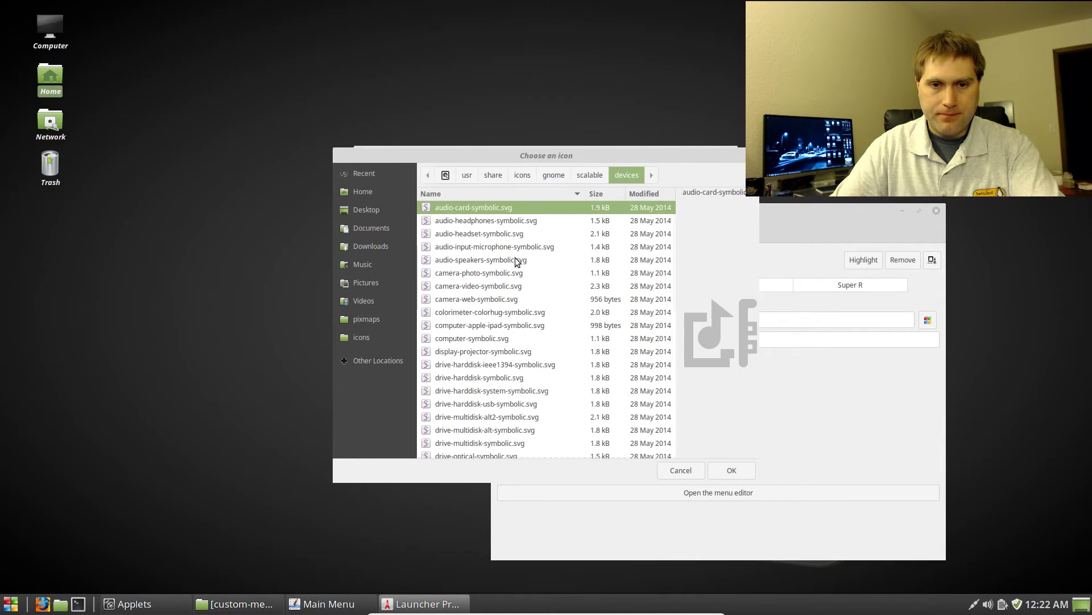
type("sc")
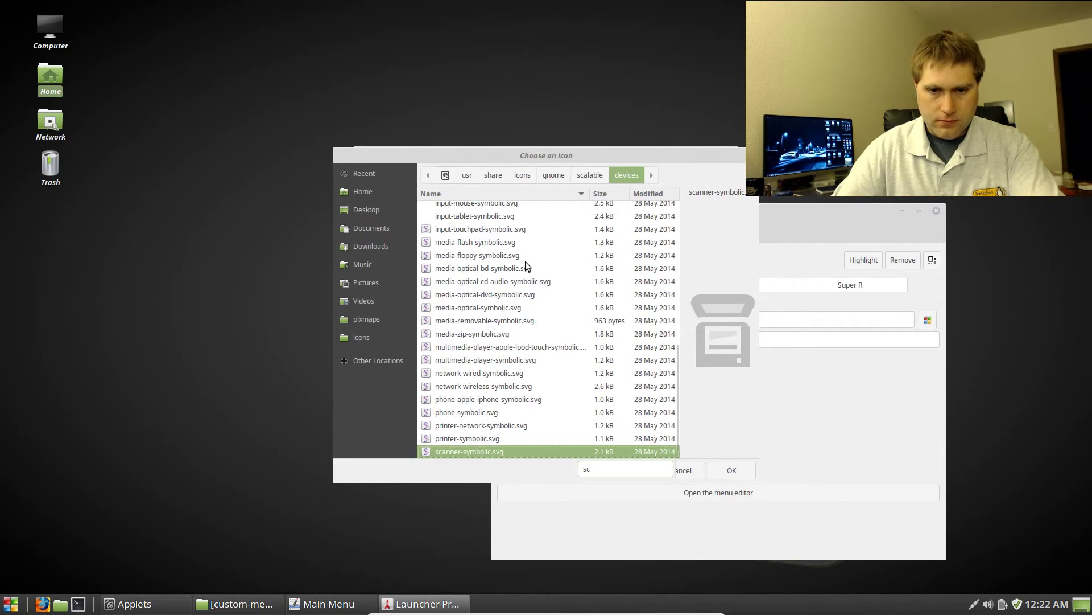
type("r")
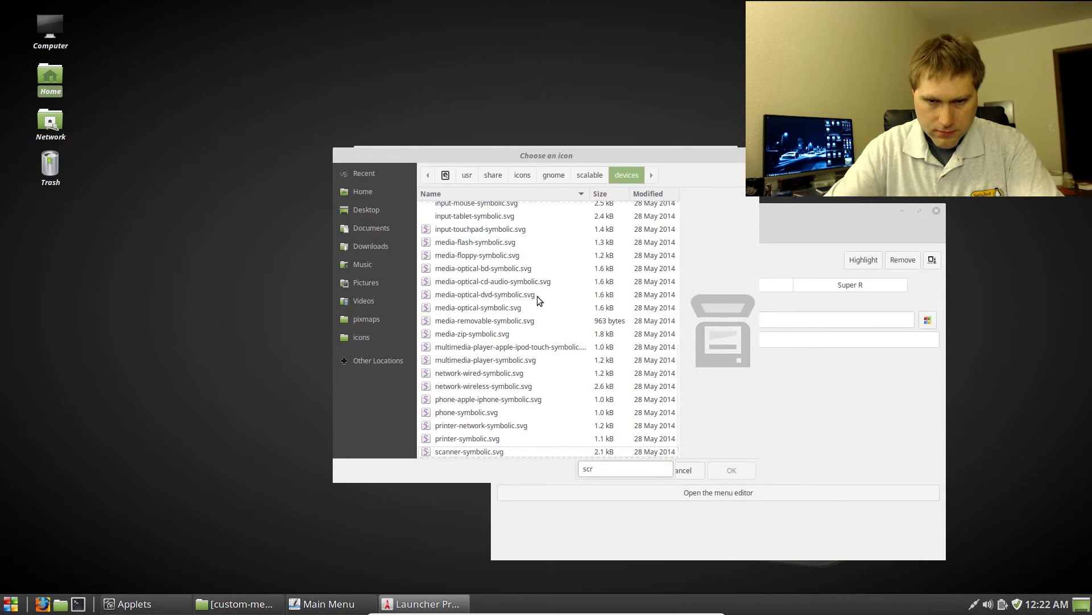
type("e")
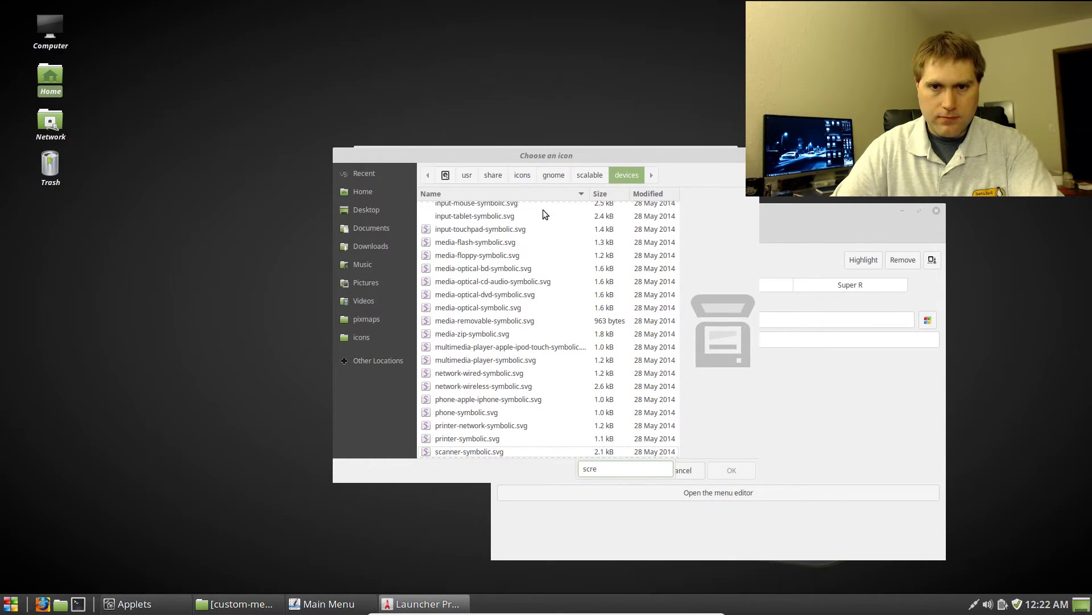
key("Escape")
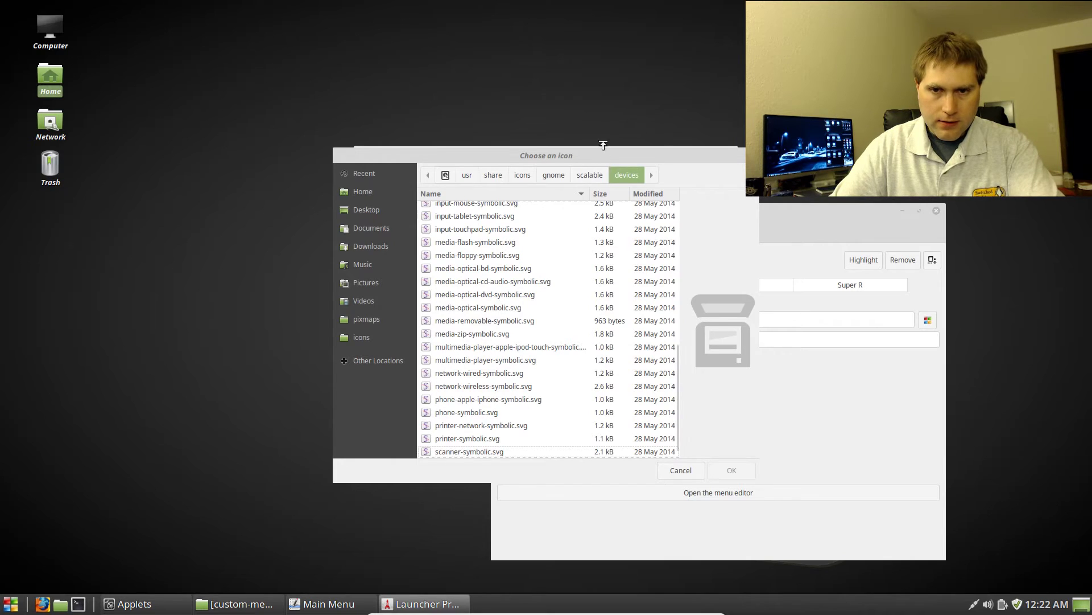
Set face-cool-symbolic.svg from the scalable gnome emotes folder as the launcher's icon and save the new Screensaver launcher
left_click(589, 175)
double_click(487, 257)
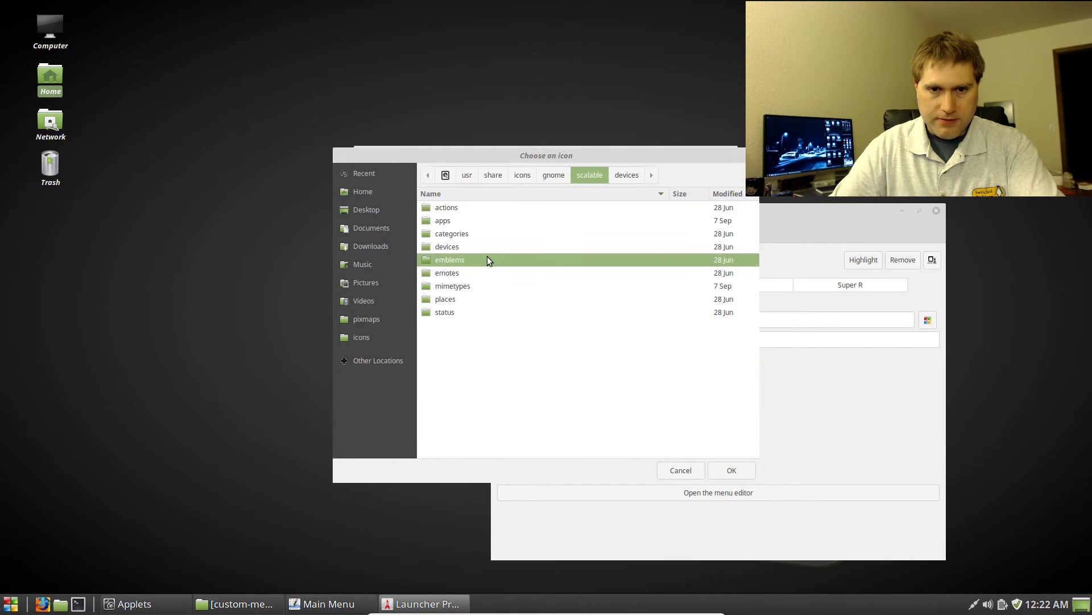
left_click(595, 178)
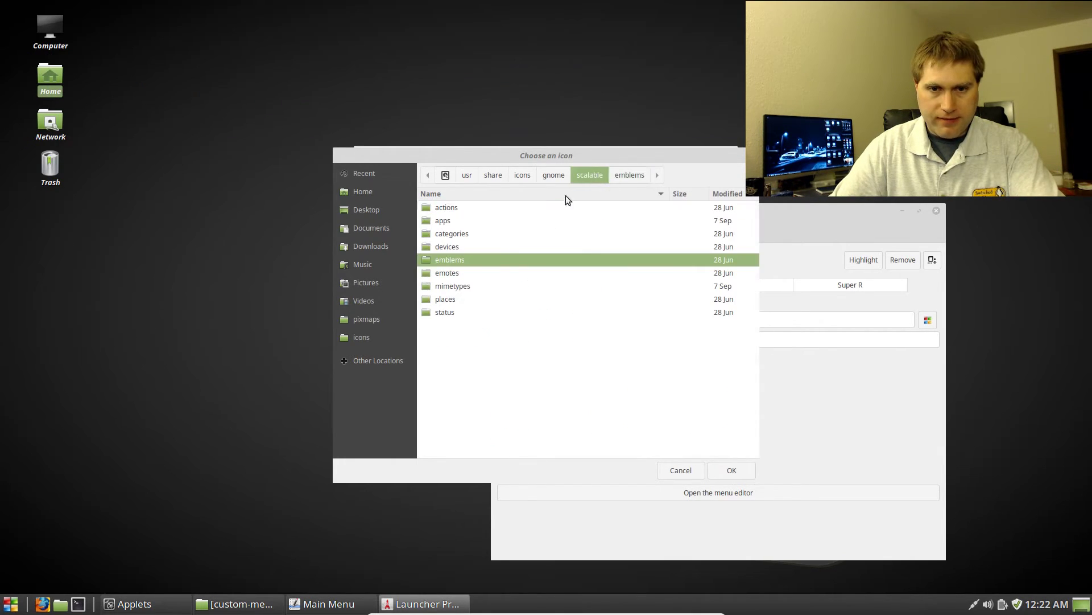
left_click(467, 275)
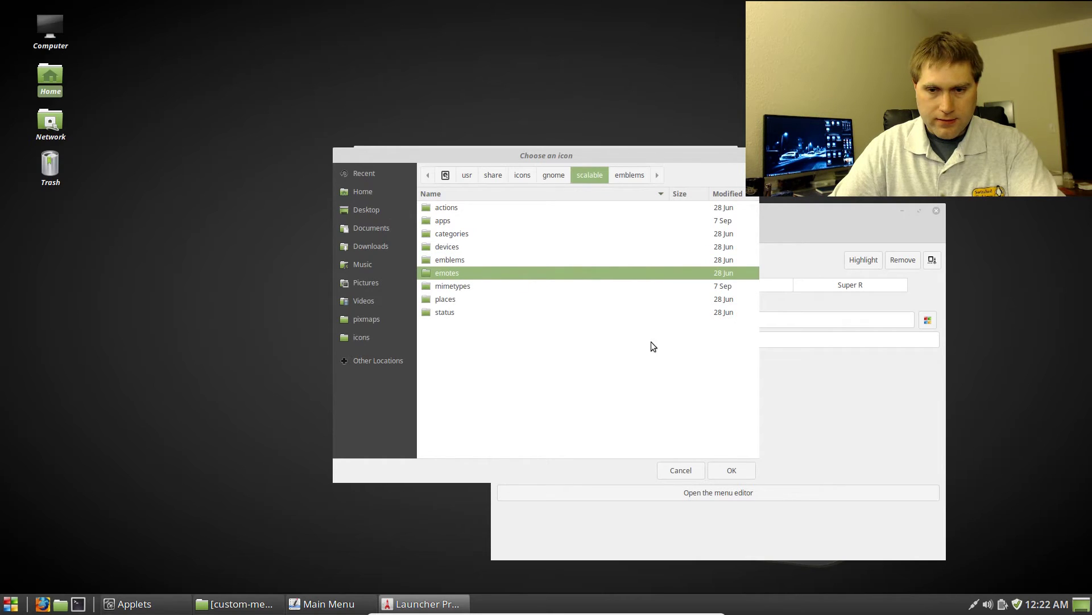
left_click(730, 470)
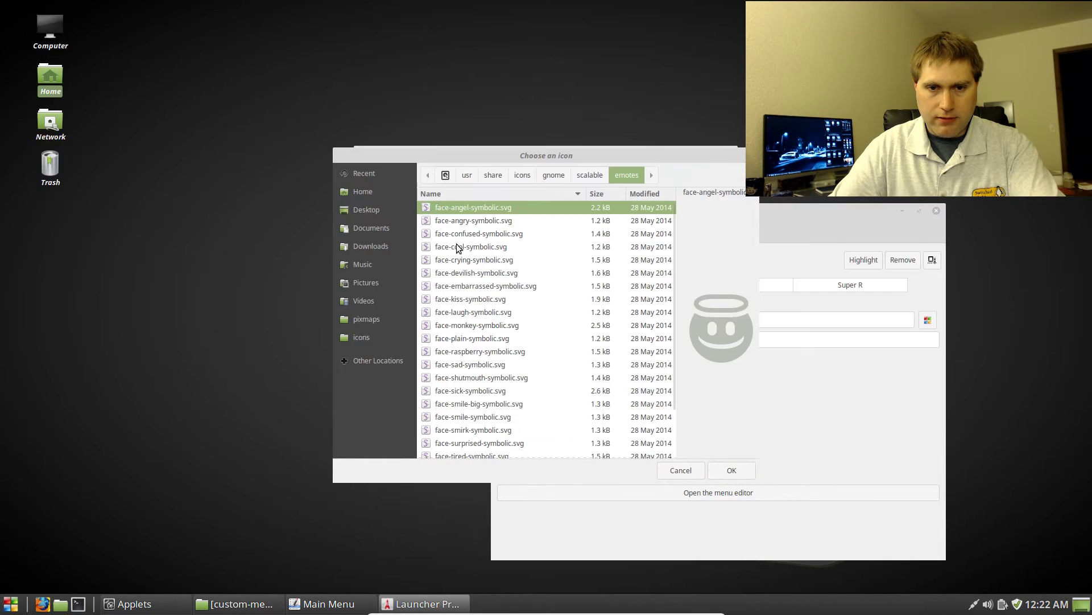
left_click(457, 248)
left_click(732, 470)
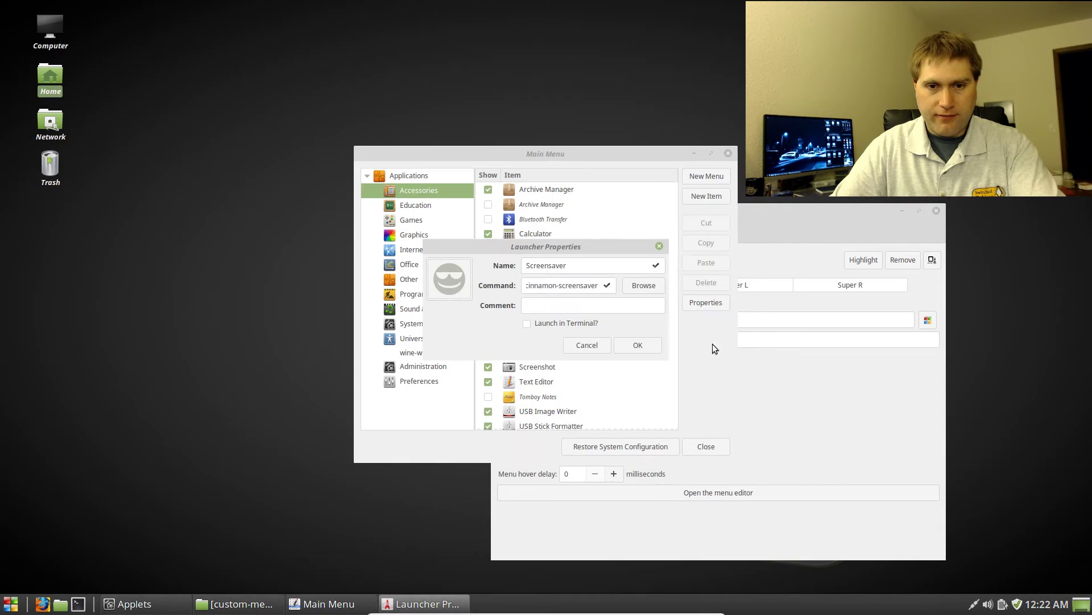
left_click(638, 346)
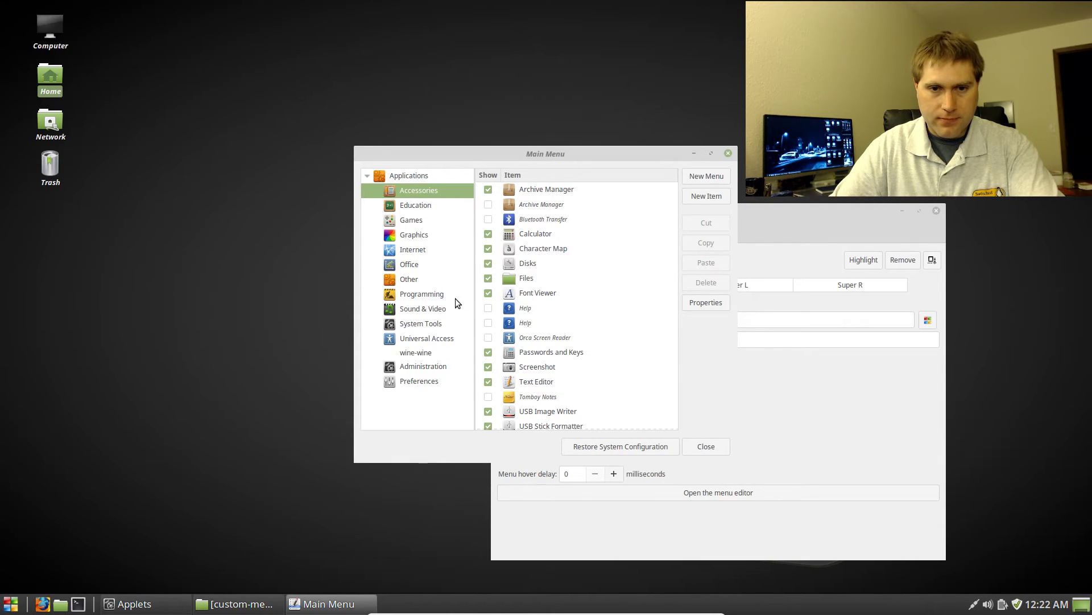
Check which icon file the existing Screensaver item in the Other category uses, leaving its properties unchanged
left_click(415, 277)
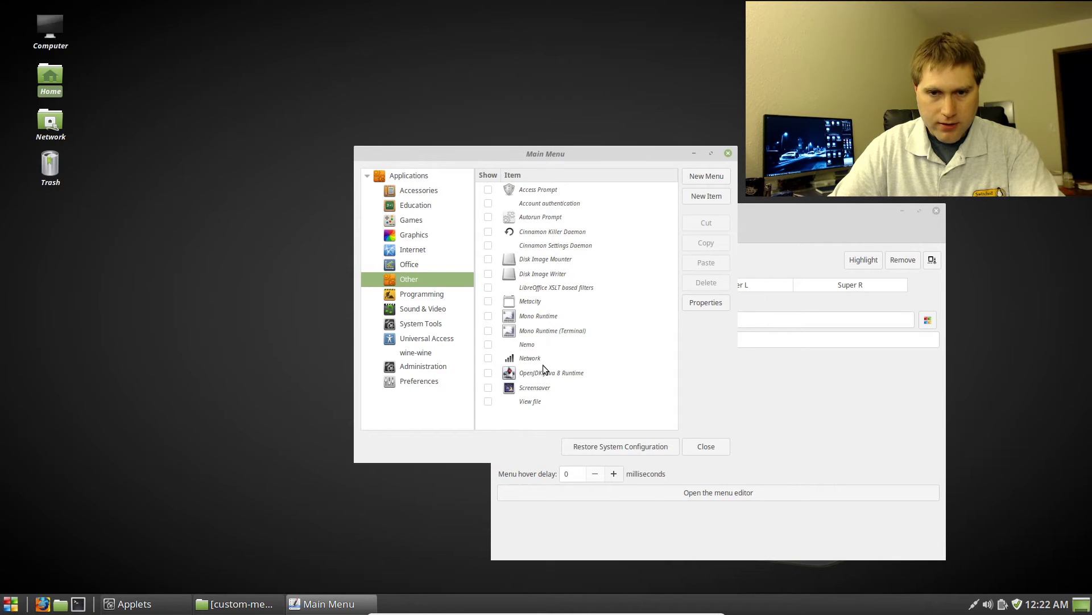
left_click(542, 387)
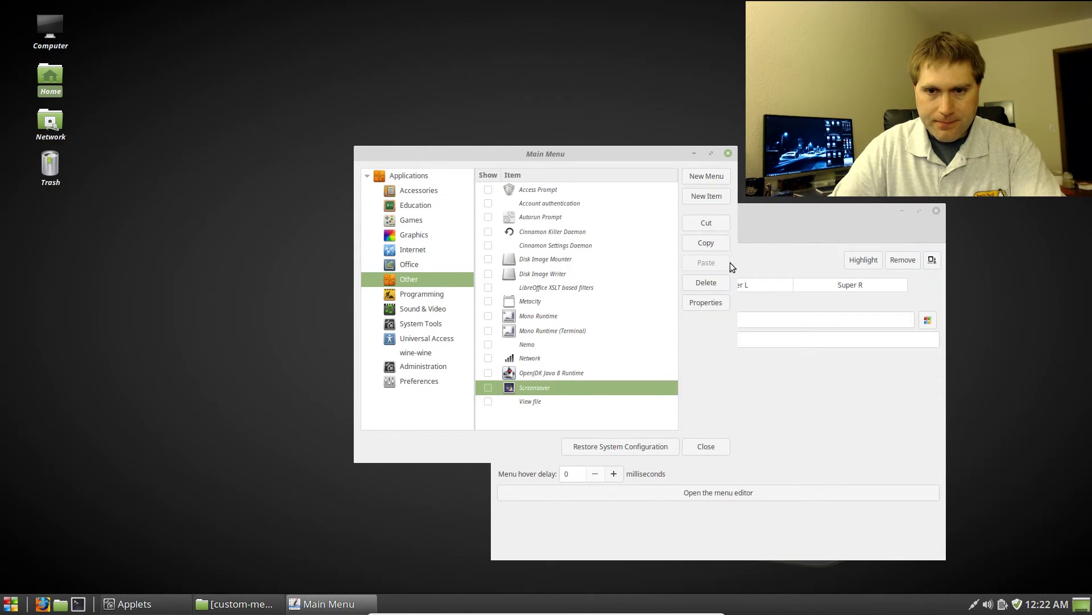
left_click(709, 302)
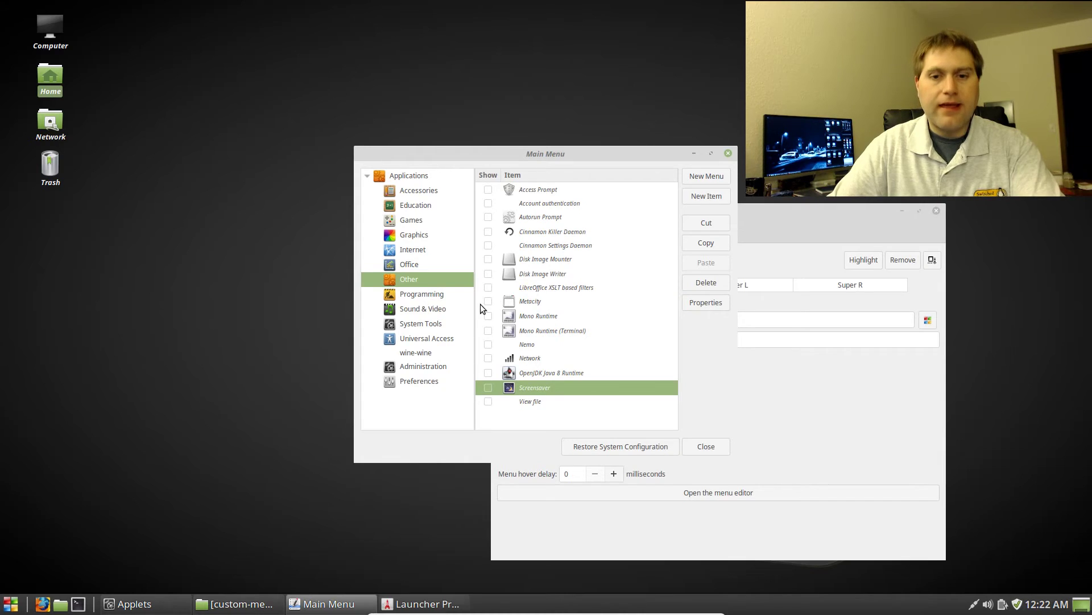
left_click(449, 278)
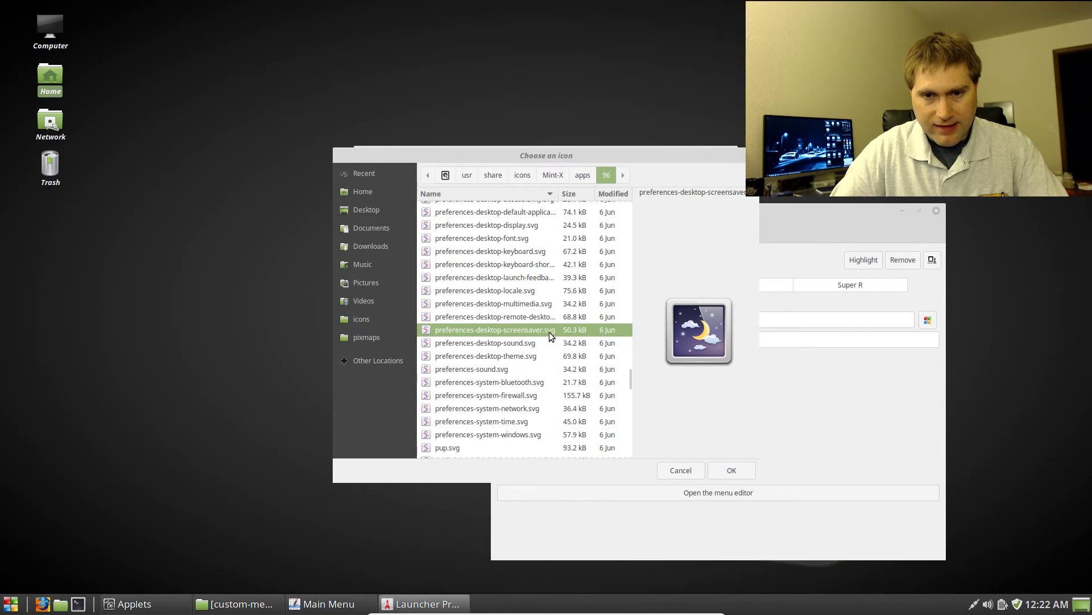
key("Return")
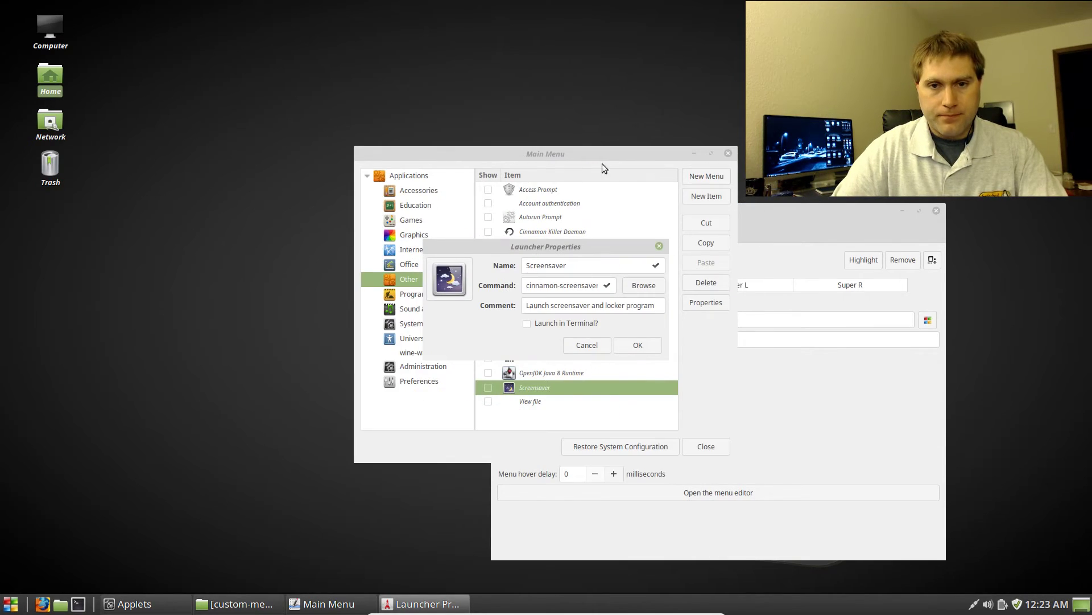
left_click(589, 345)
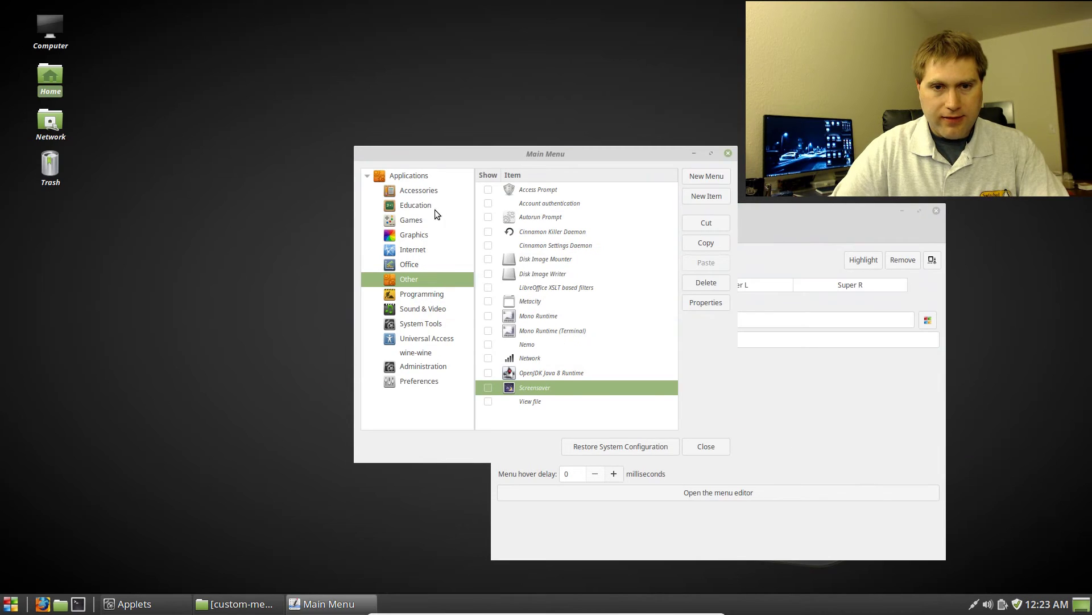
Open the icon selection for the Screensaver launcher in Accessories and browse to the /usr/share/icons/Mint-X/apps/96 folder
left_click(421, 191)
scroll(569, 256, "down", 1)
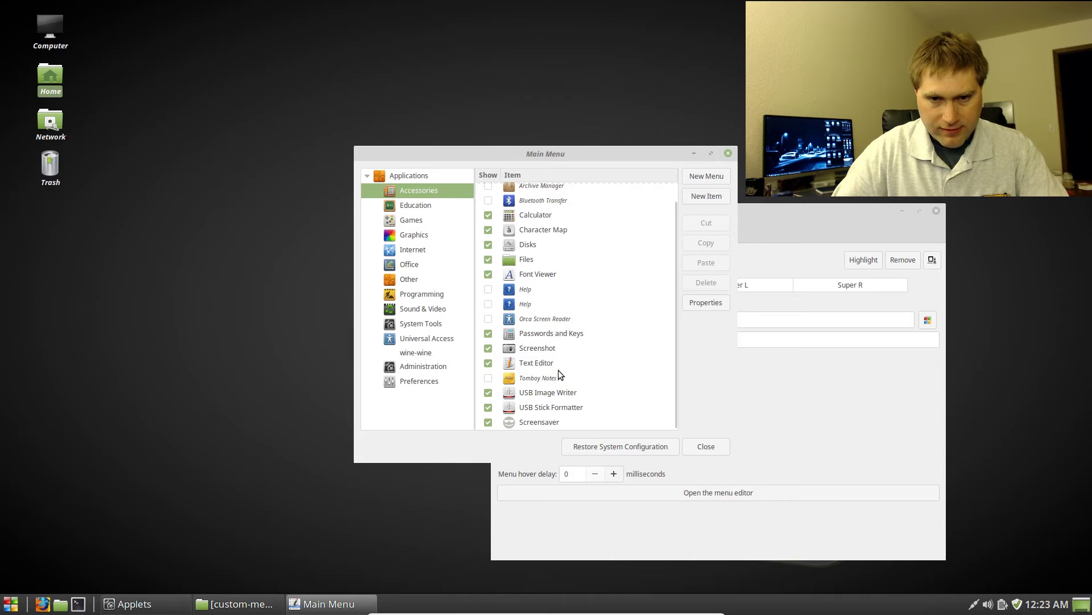
left_click(539, 424)
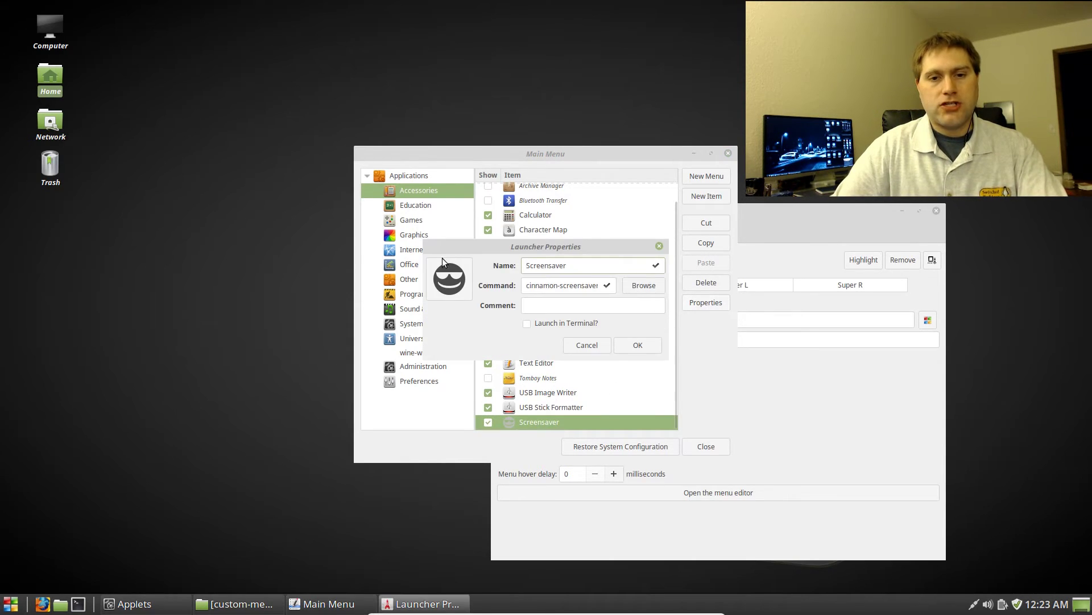
left_click(445, 275)
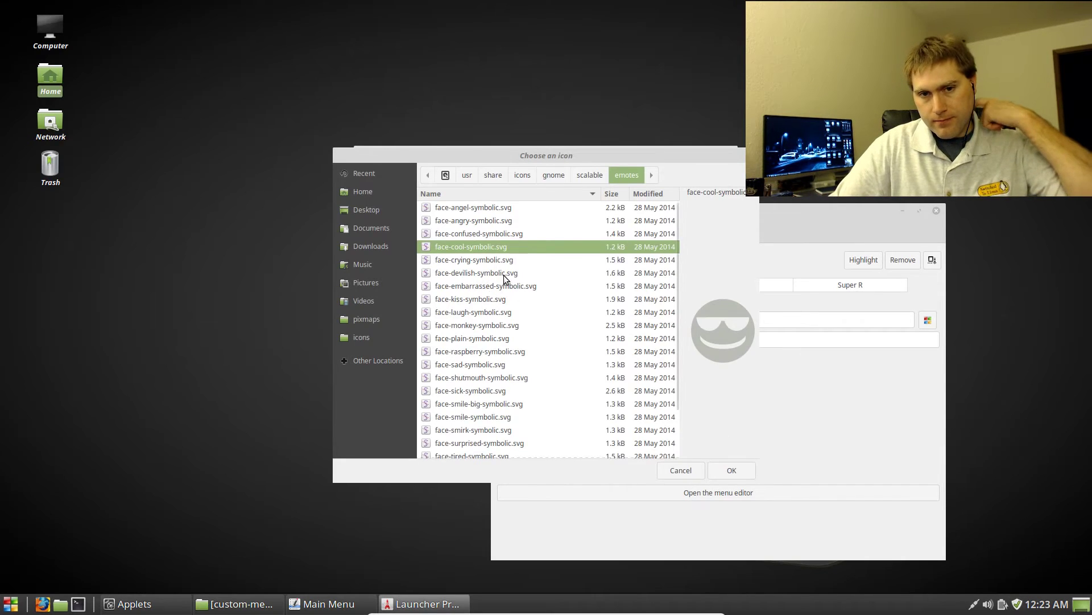
left_click(527, 173)
double_click(467, 310)
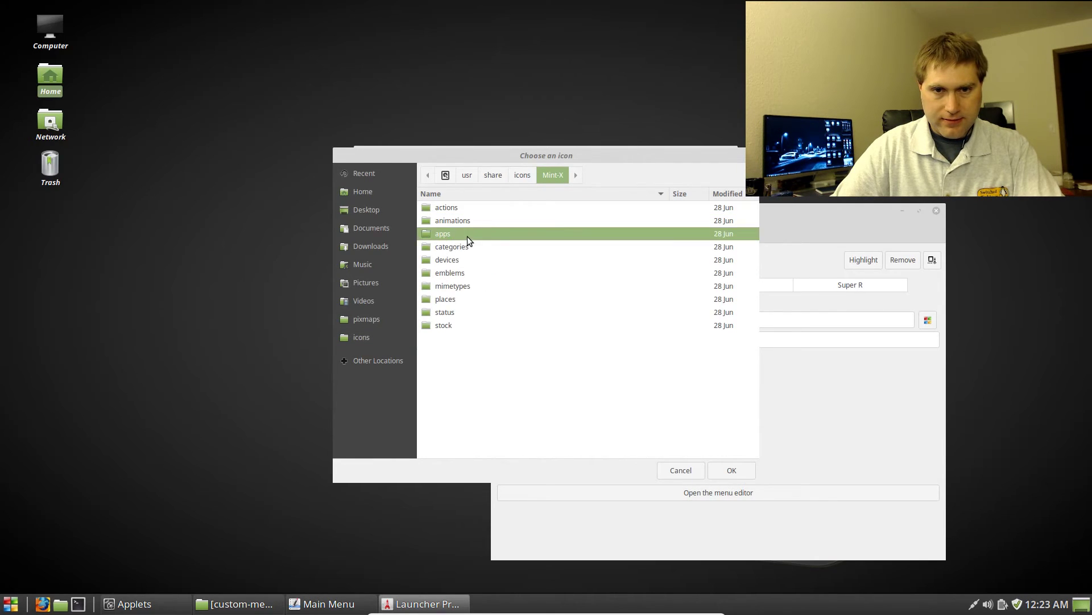
double_click(467, 237)
double_click(452, 269)
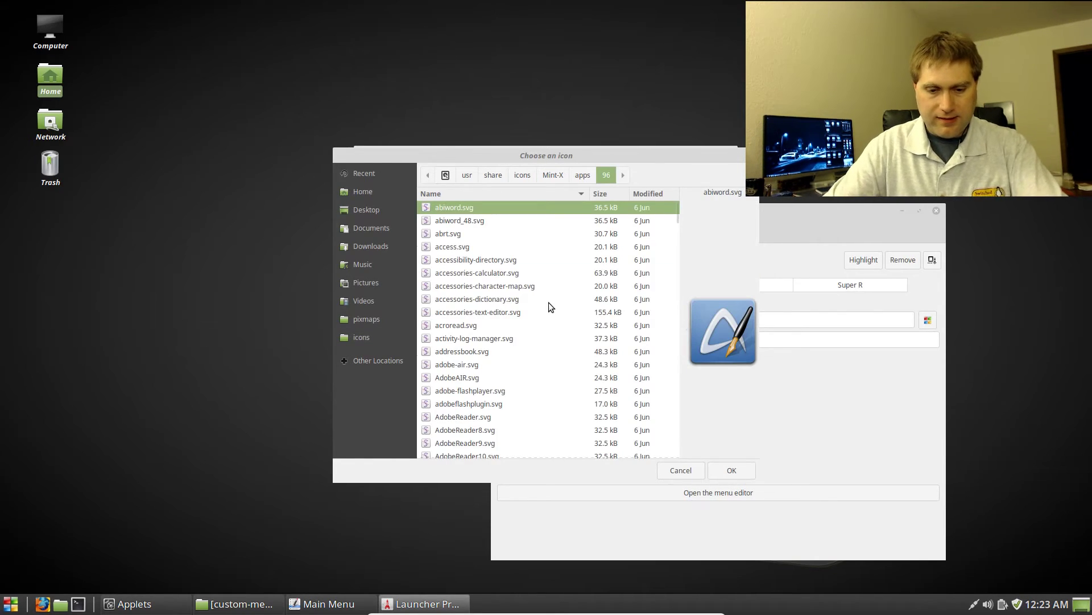
Search the Mint-X apps/96 folder for an icon starting with "cin" and clear the search
type("cin")
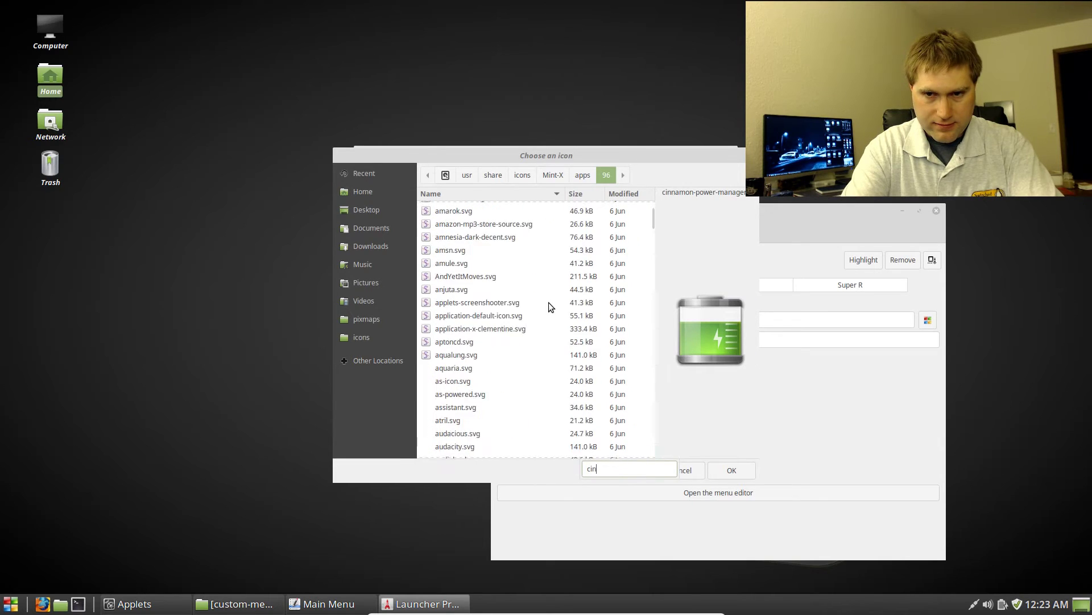
key("Down")
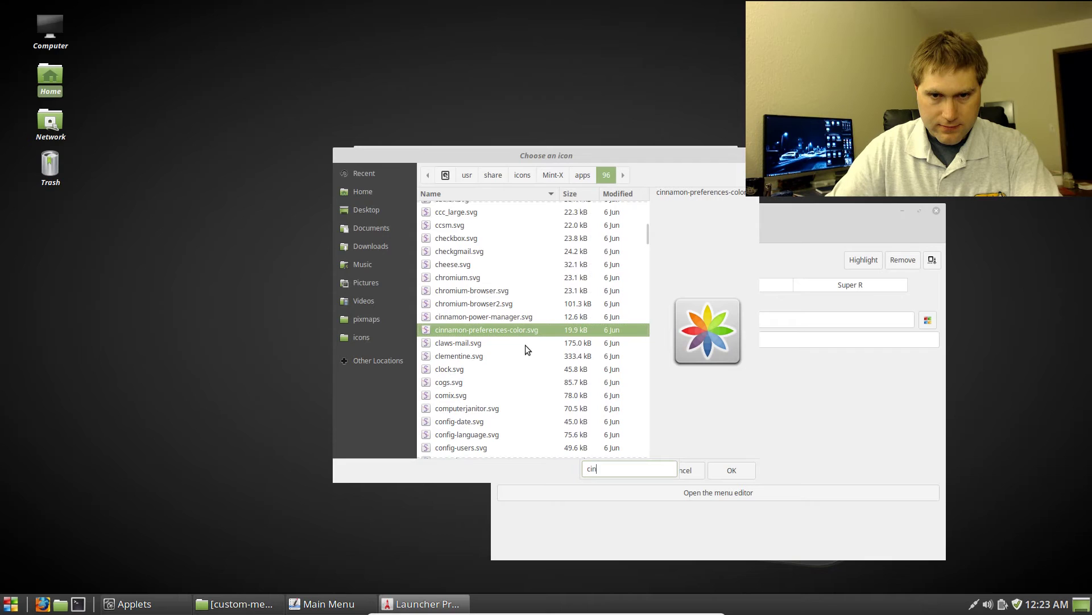
key("BackSpace")
key("BackSpace")
key("BackSpace")
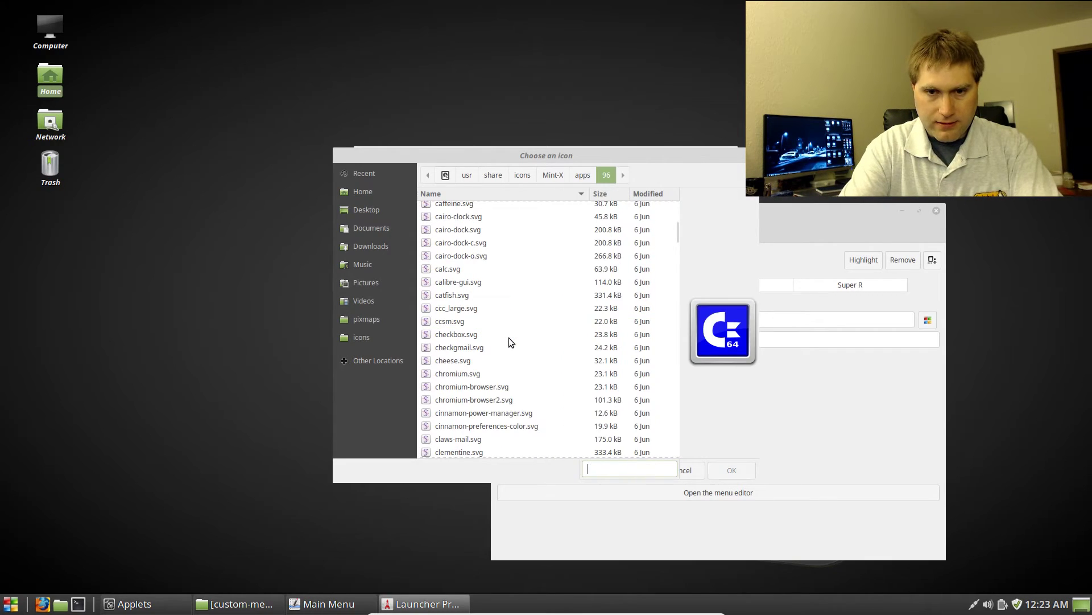
Find the icons starting with "scre", set screensaver.svg as the launcher's icon and save the launcher properties
type("scre")
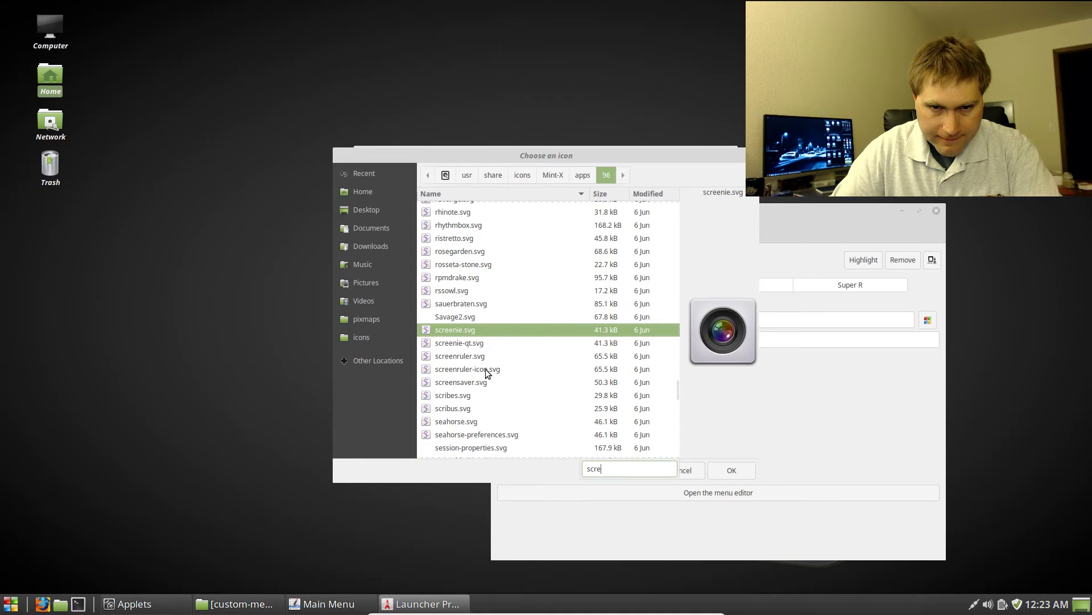
left_click(469, 382)
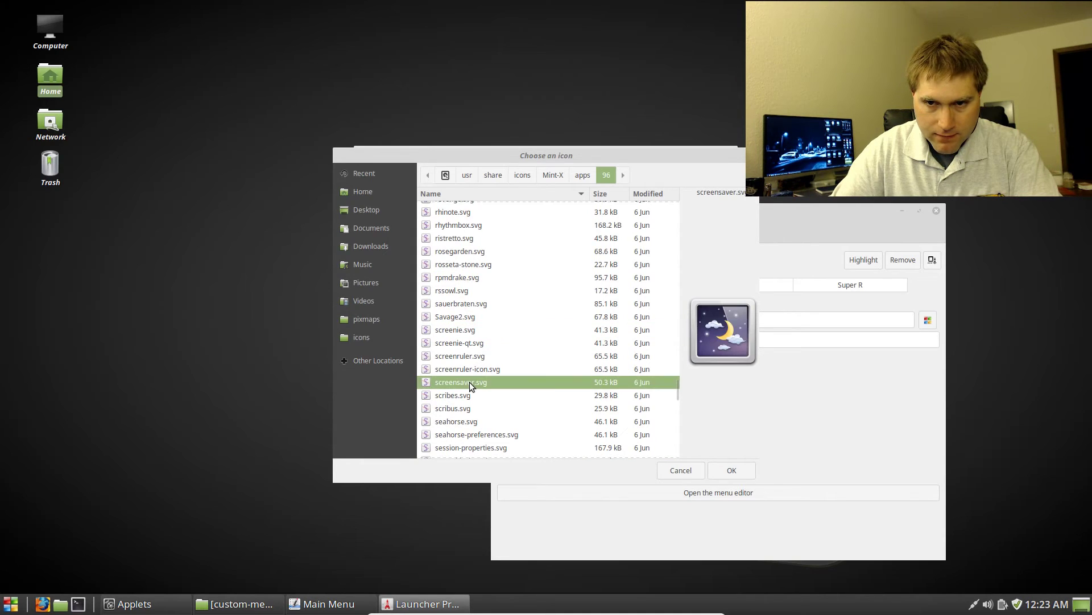
left_click(729, 470)
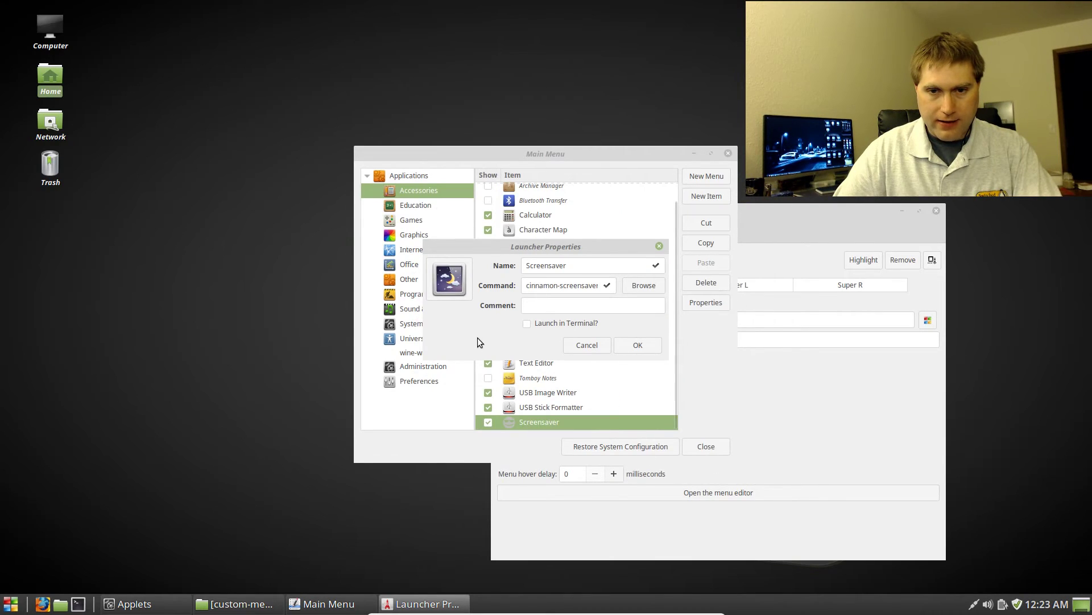
left_click(642, 351)
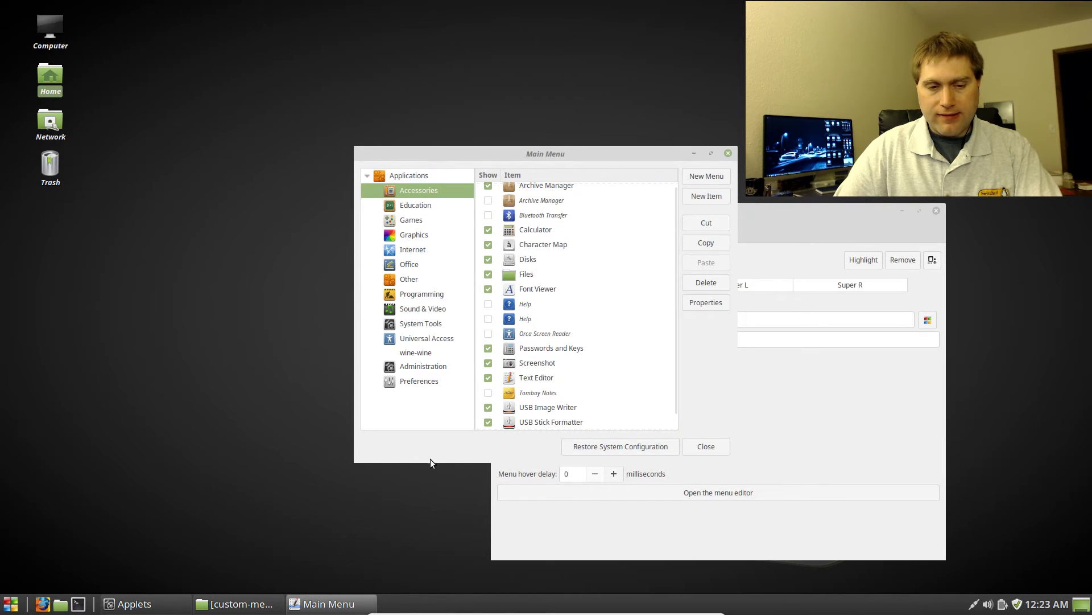
Check the Screensaver entry in the Accessories category of the start menu
left_click(10, 603)
mouse_move(123, 361)
scroll(217, 490, "down", 1)
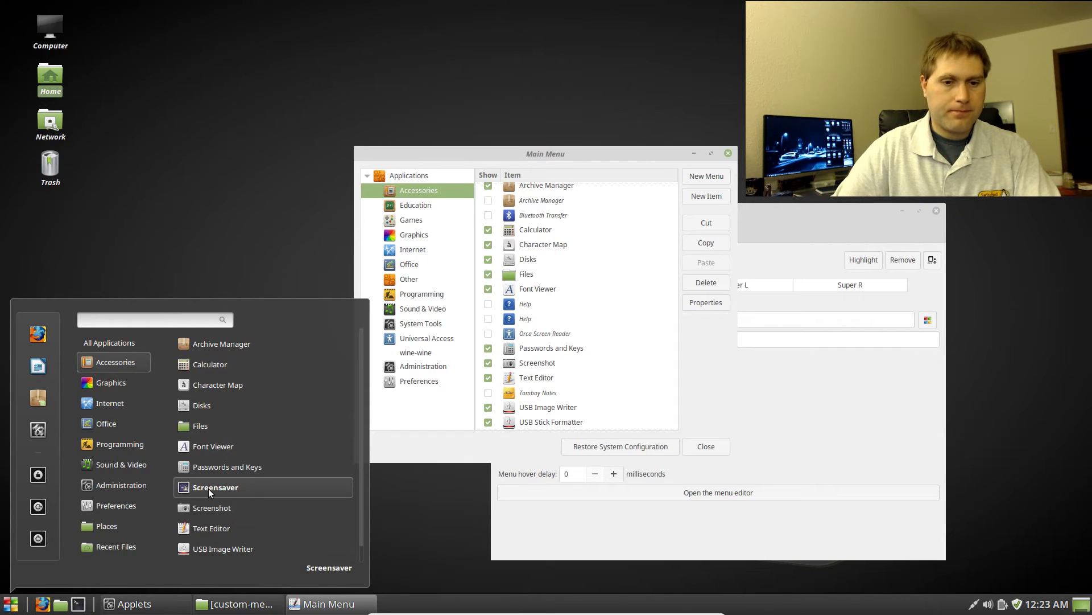
left_click(605, 152)
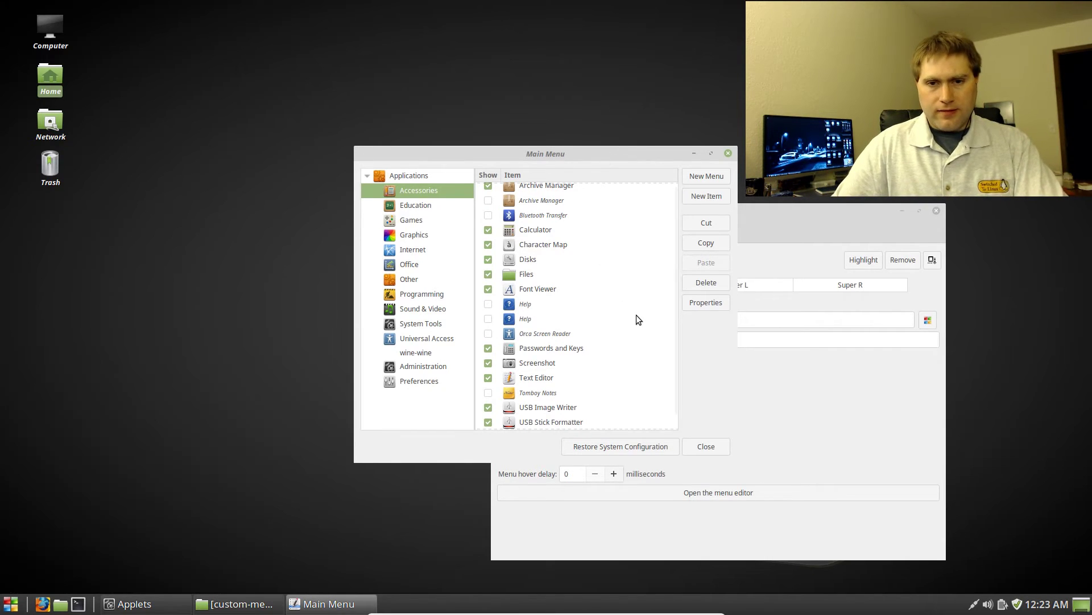
Open the icon selection for the Firefox Web Browser launcher in the Internet category and browse to the custom-menu folder in Home
scroll(561, 271, "up", 1)
left_click(425, 252)
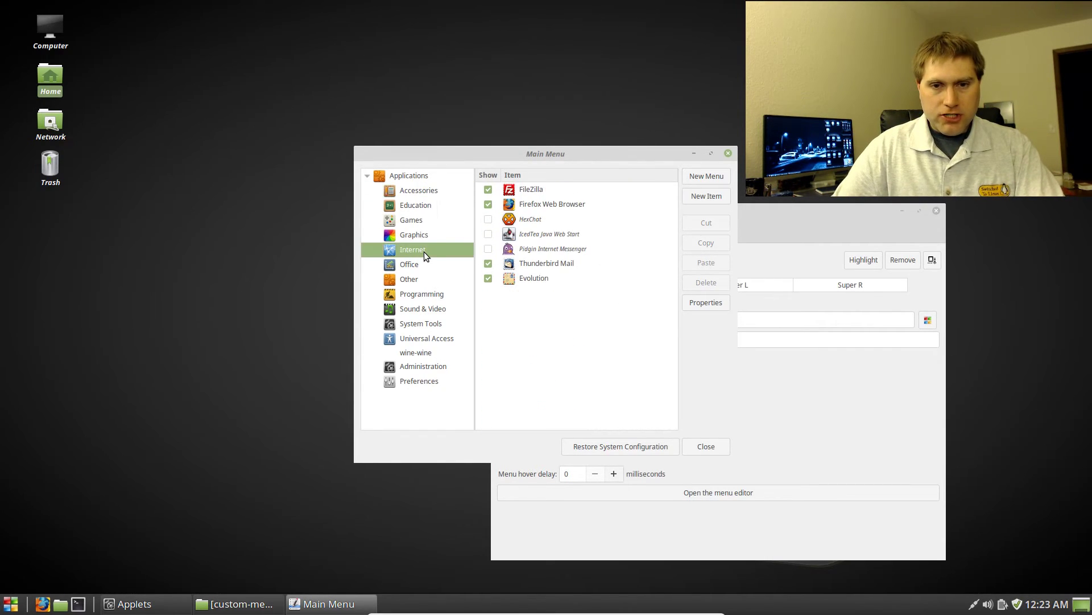
left_click(528, 204)
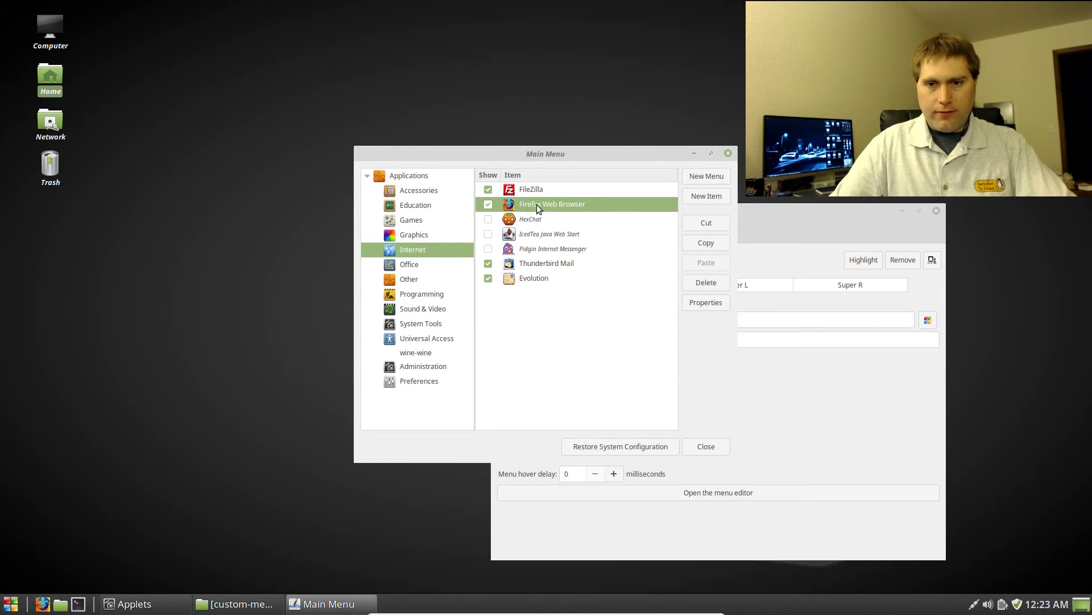
left_click(711, 298)
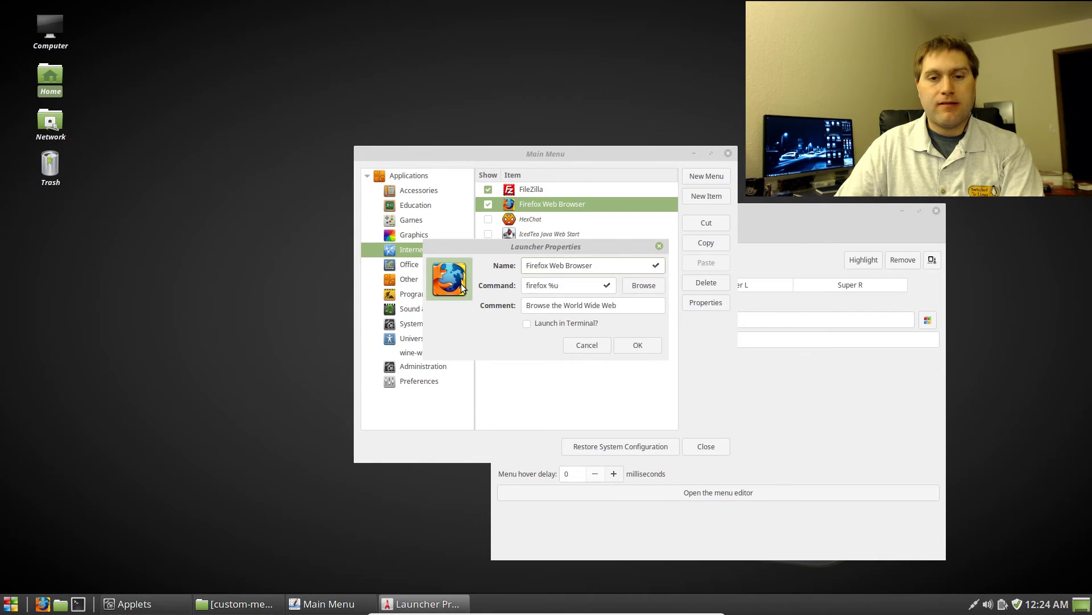
left_click(449, 279)
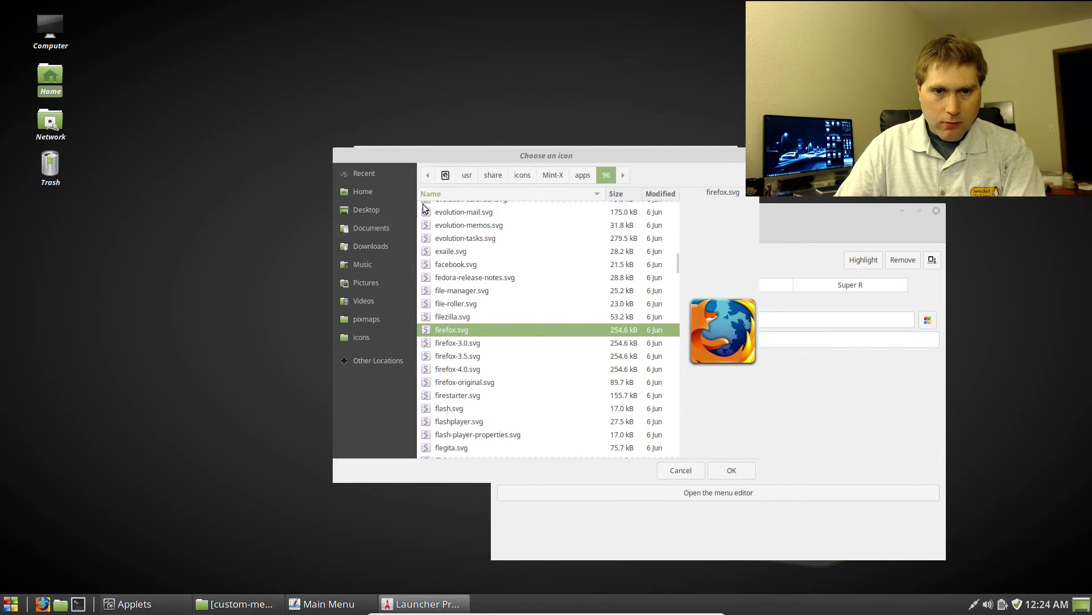
left_click(355, 191)
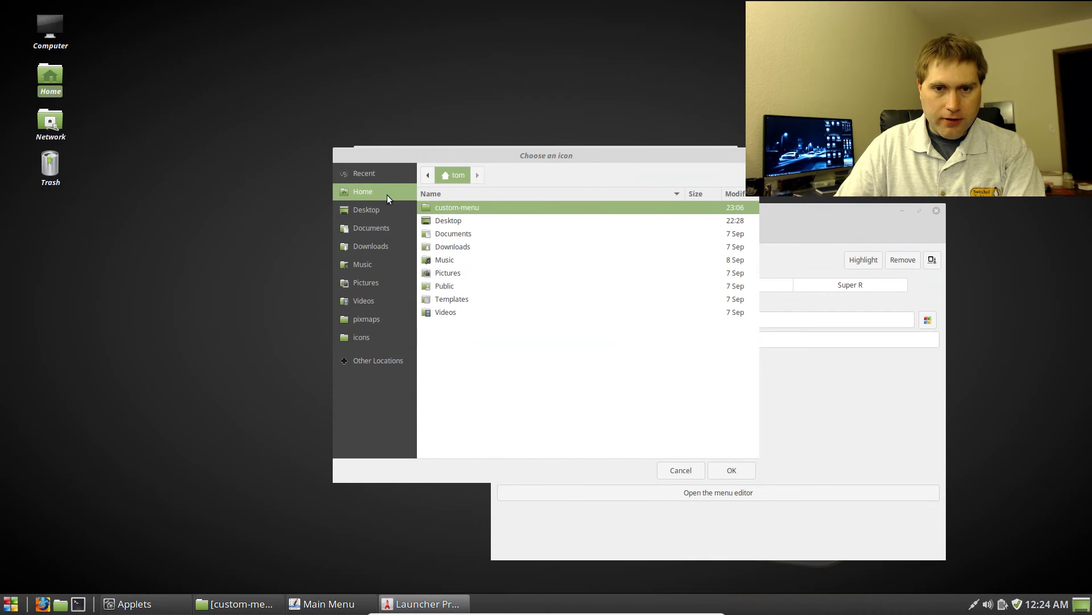
double_click(457, 206)
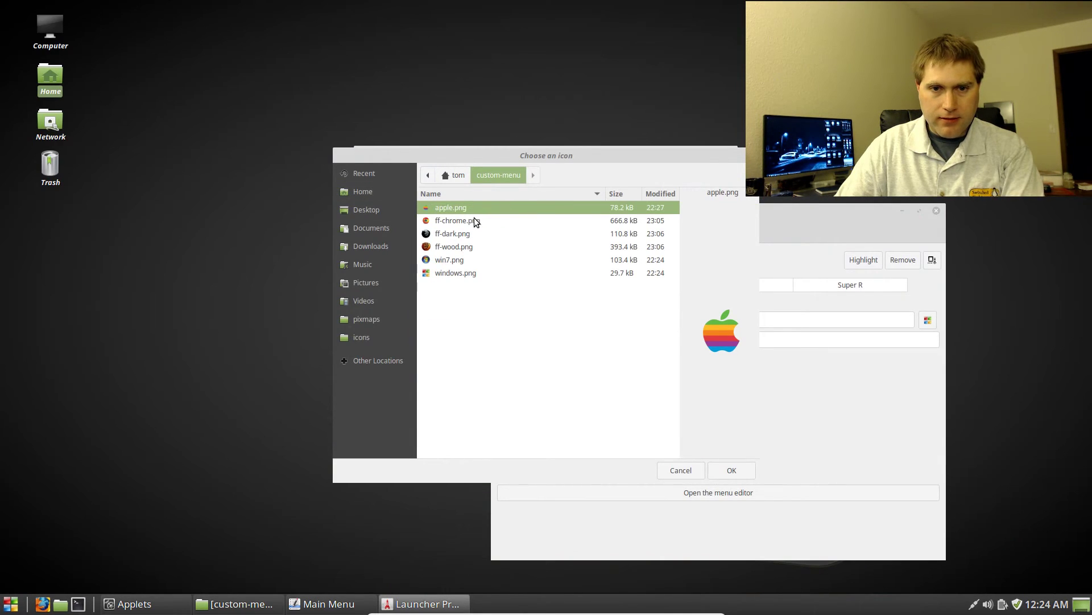
Set ff-chrome.png as the Firefox Web Browser launcher's icon and save the launcher properties
left_click(467, 222)
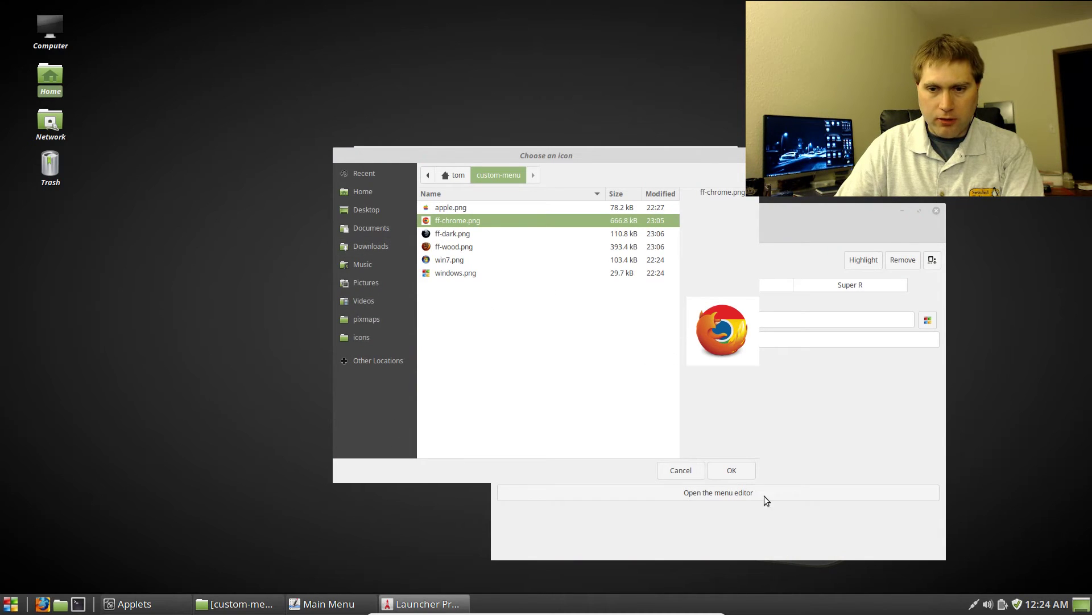
left_click(731, 471)
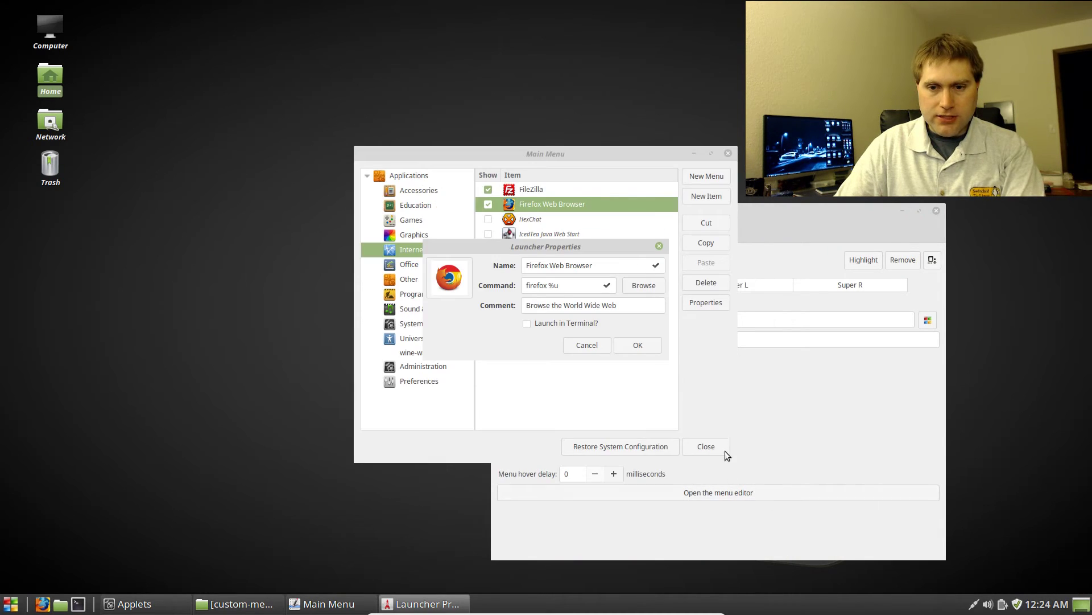
left_click(638, 345)
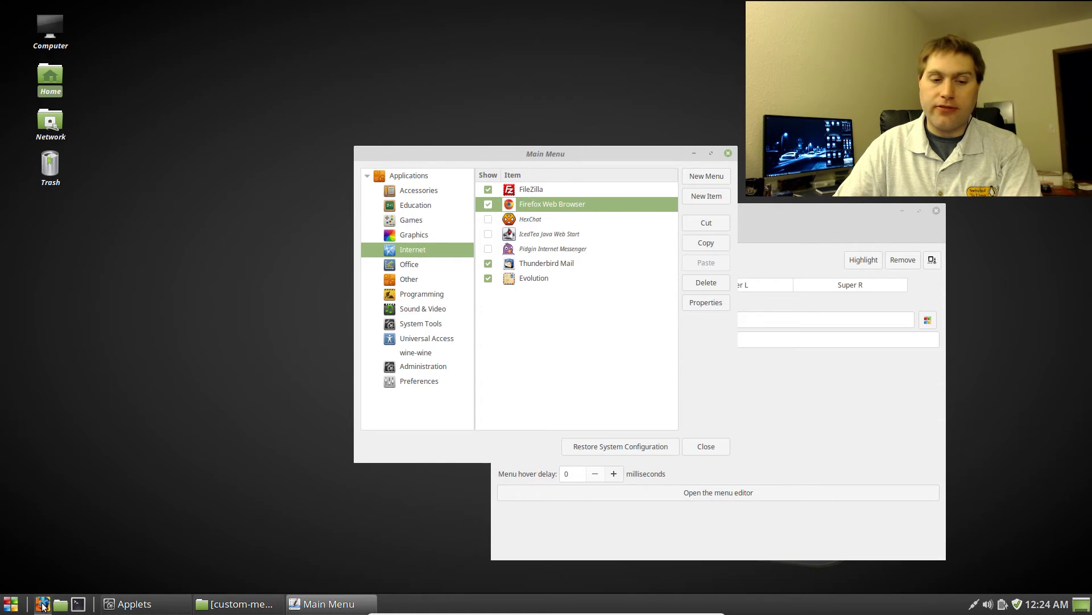
Check the Firefox Web Browser icon in the start menu's favorites and Internet category, dismissing the log-out dialog
left_click(10, 604)
left_click(26, 561)
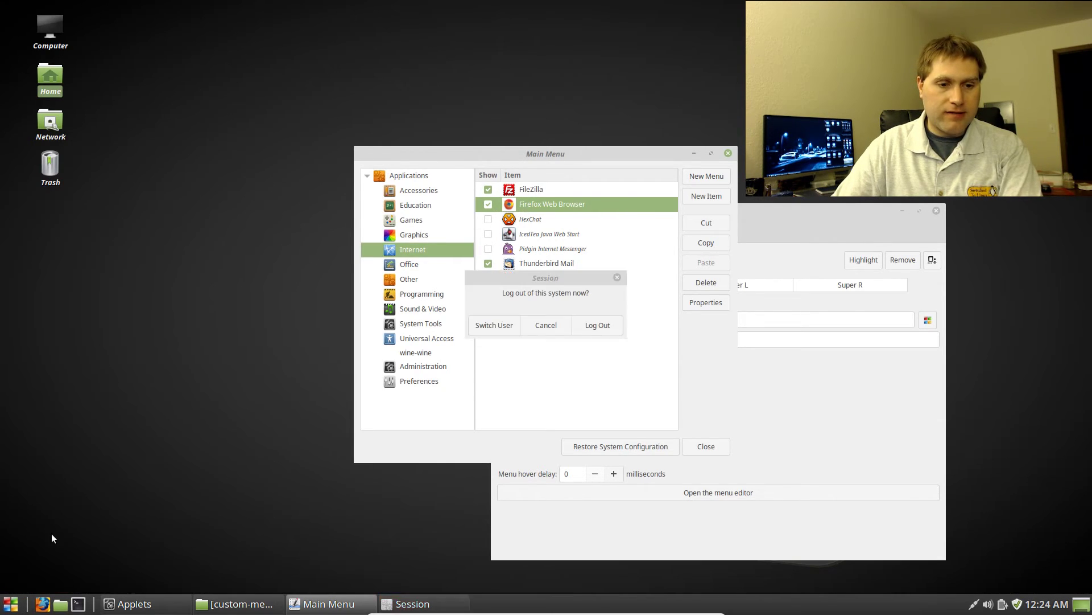
left_click(617, 277)
left_click(10, 604)
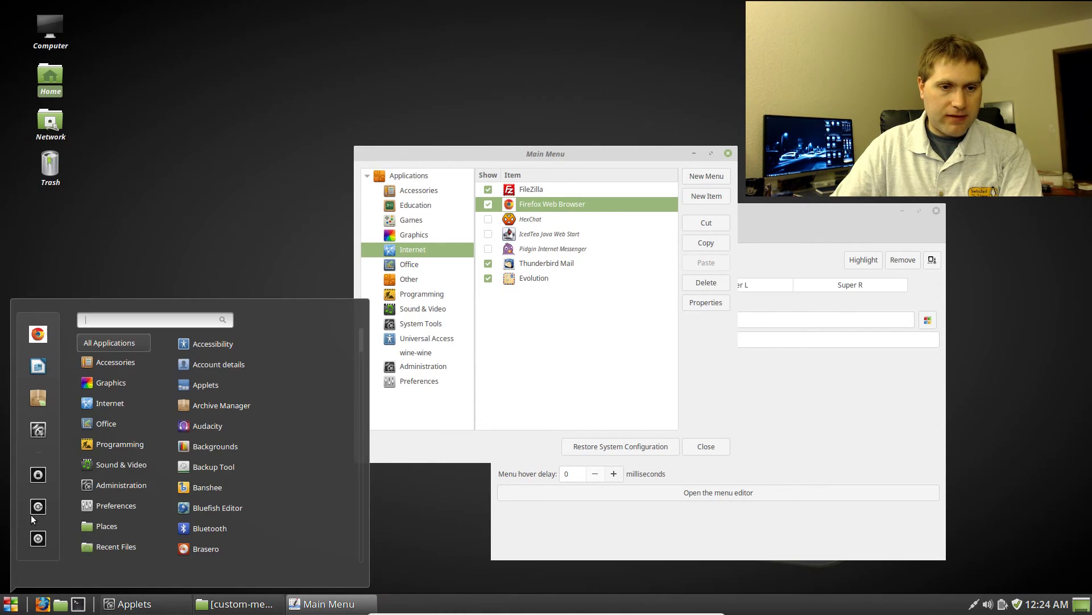
mouse_move(123, 403)
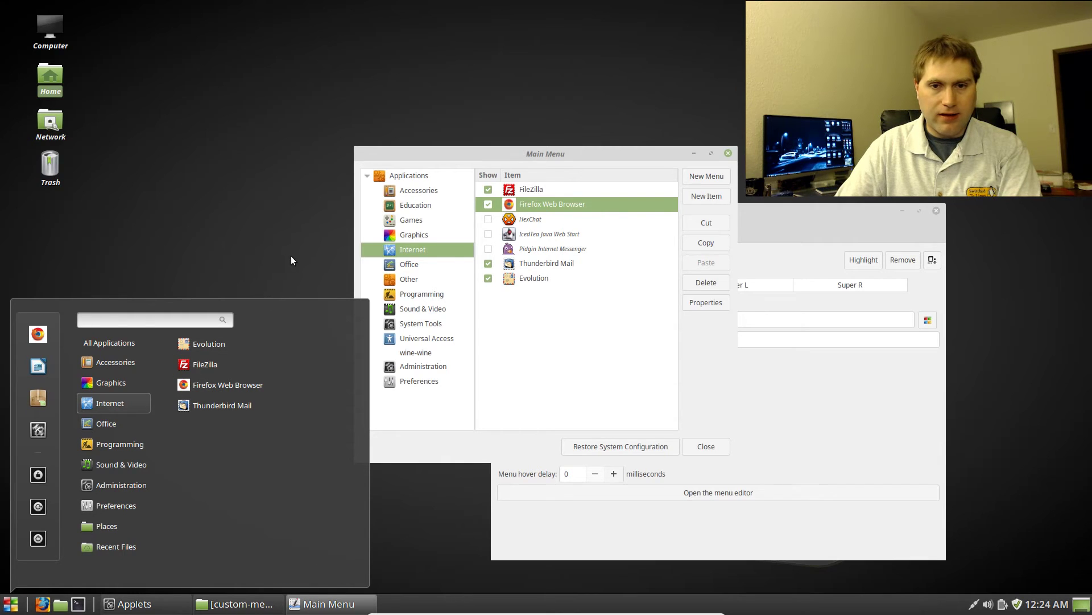
left_click(621, 368)
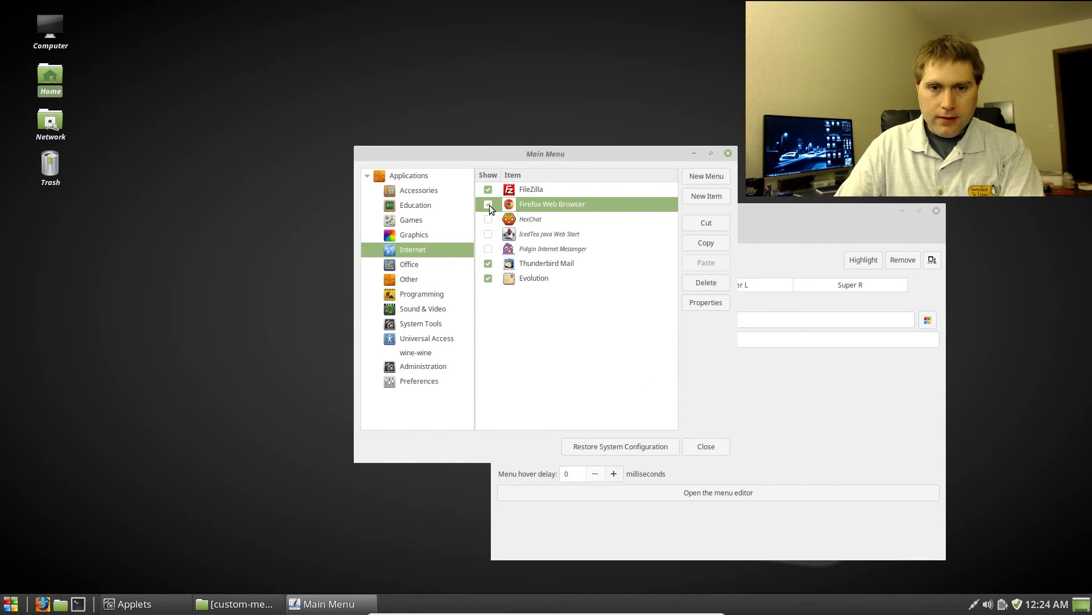
Change the Firefox Web Browser launcher's icon to ff-dark.png, save it and check the icon in the start menu's favorites
left_click(689, 302)
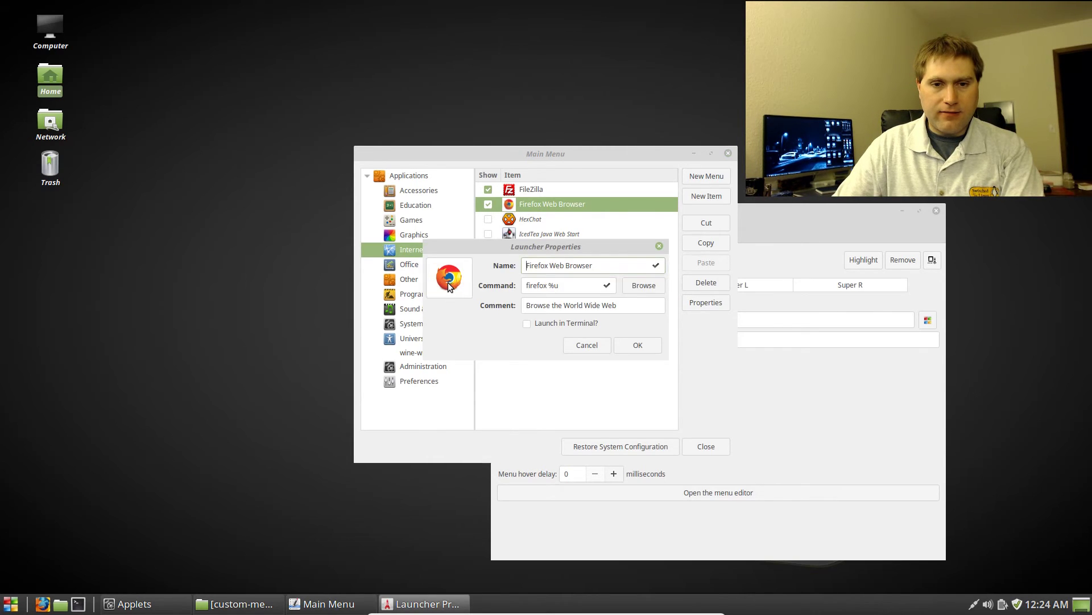
left_click(448, 280)
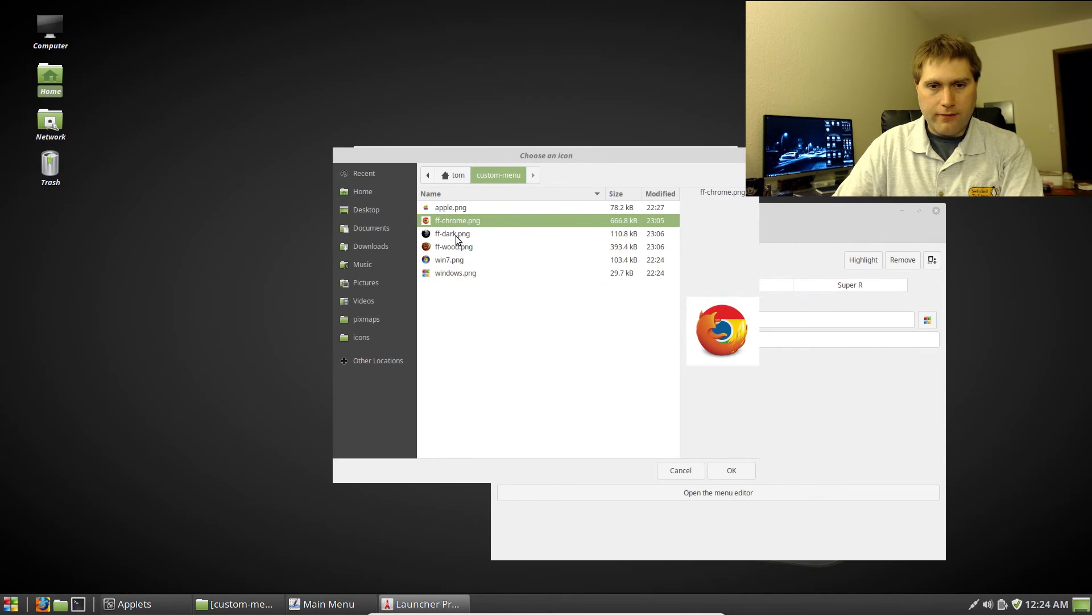
left_click(455, 234)
left_click(451, 249)
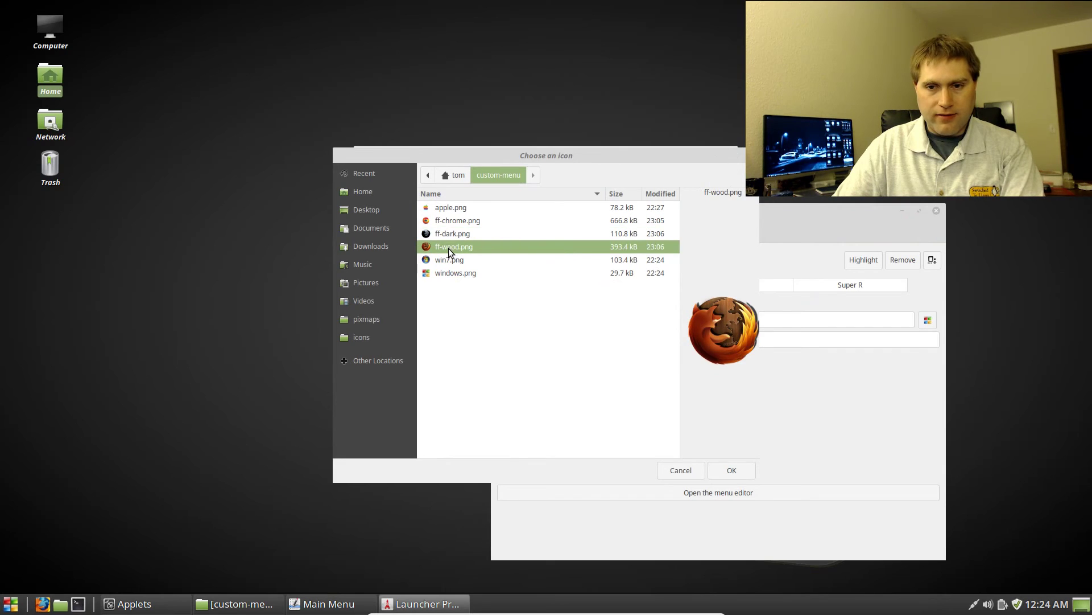
left_click(450, 237)
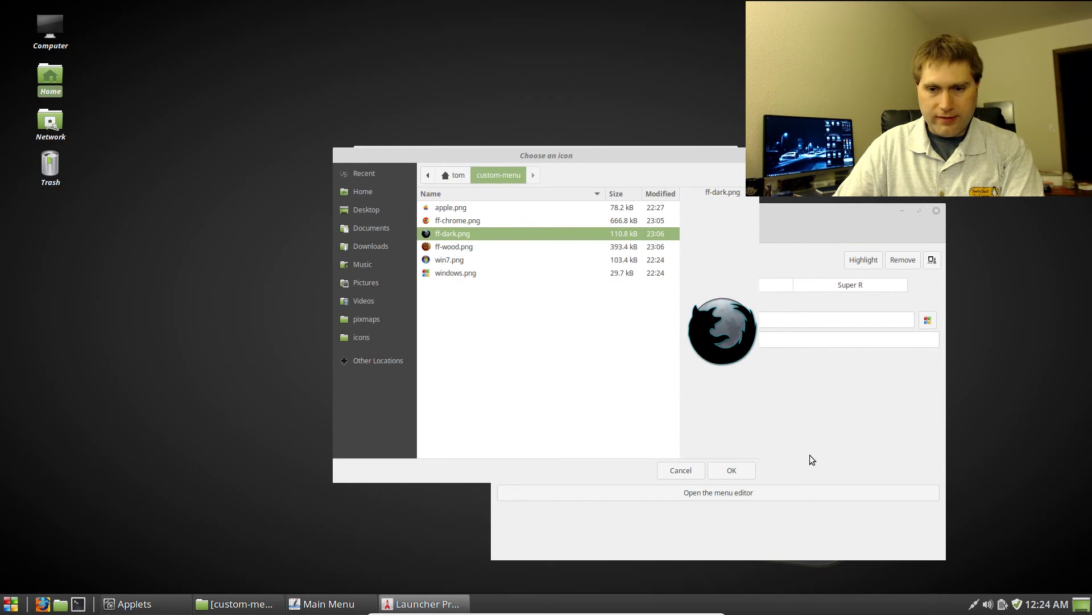
left_click(722, 469)
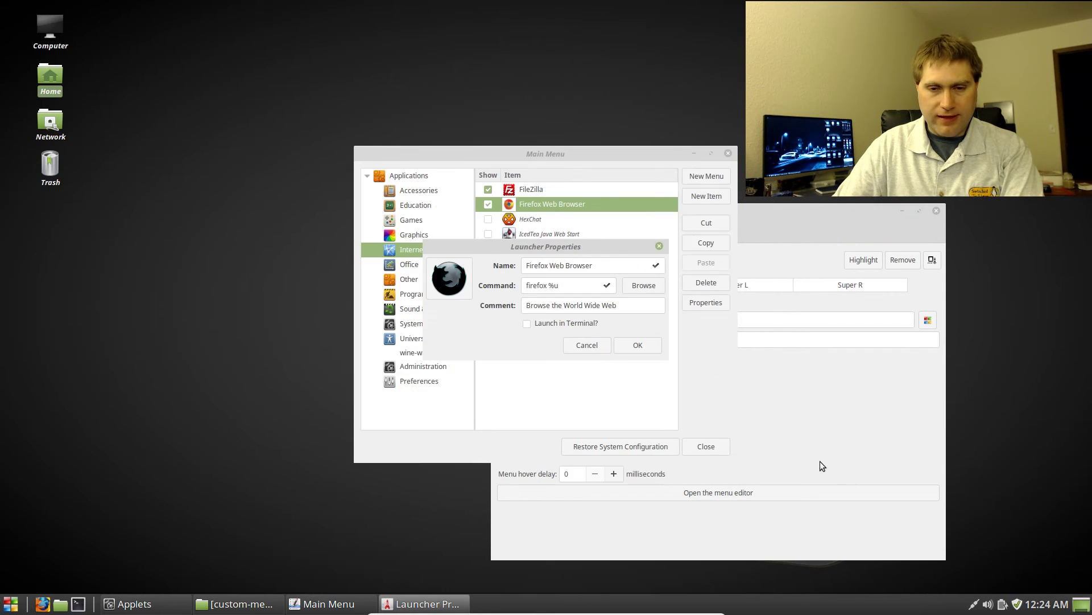
left_click(638, 345)
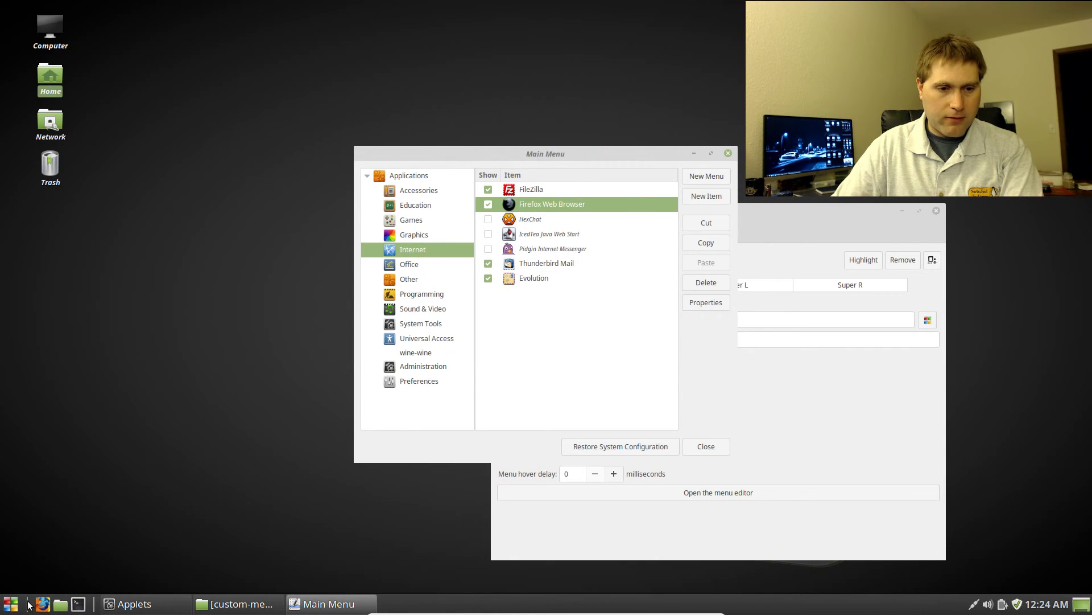
left_click(12, 605)
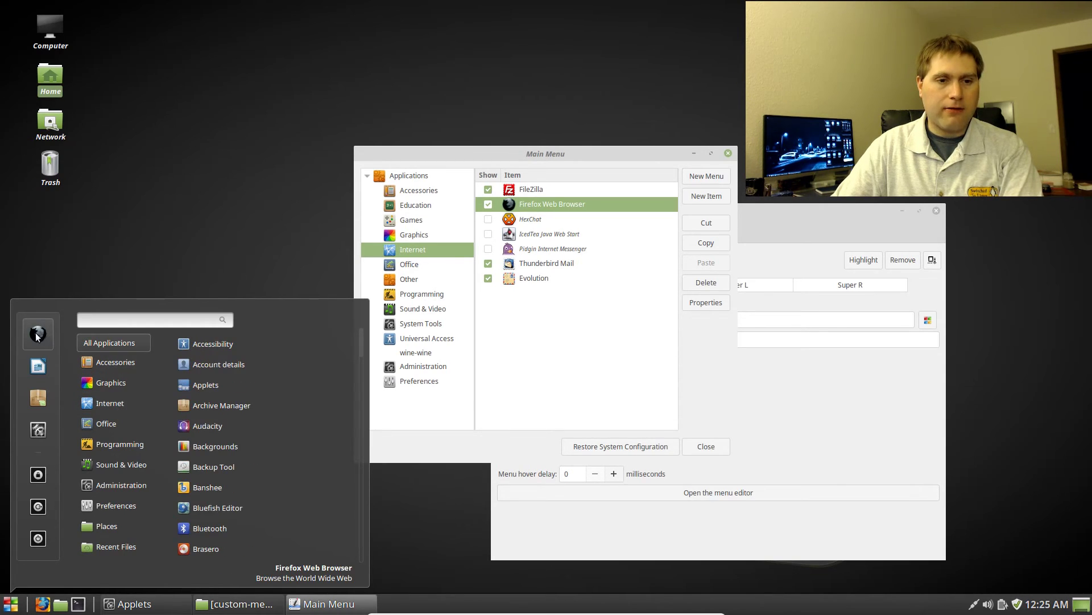
left_click(548, 319)
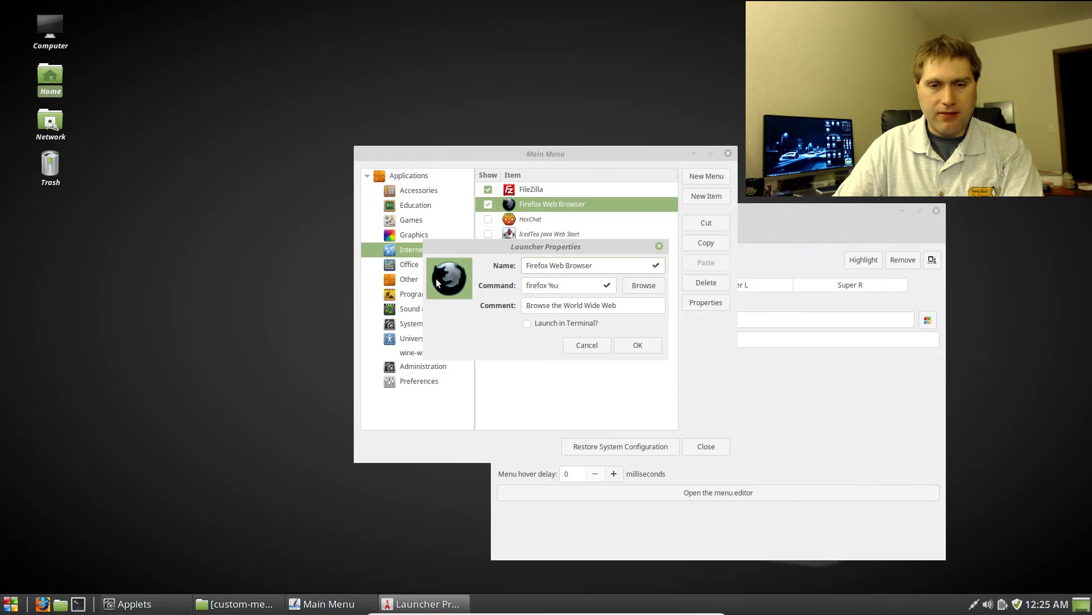
Set the Firefox Web Browser launcher's icon to ff-wood.png, save it and check the entry in the start menu's Internet category
left_click(442, 278)
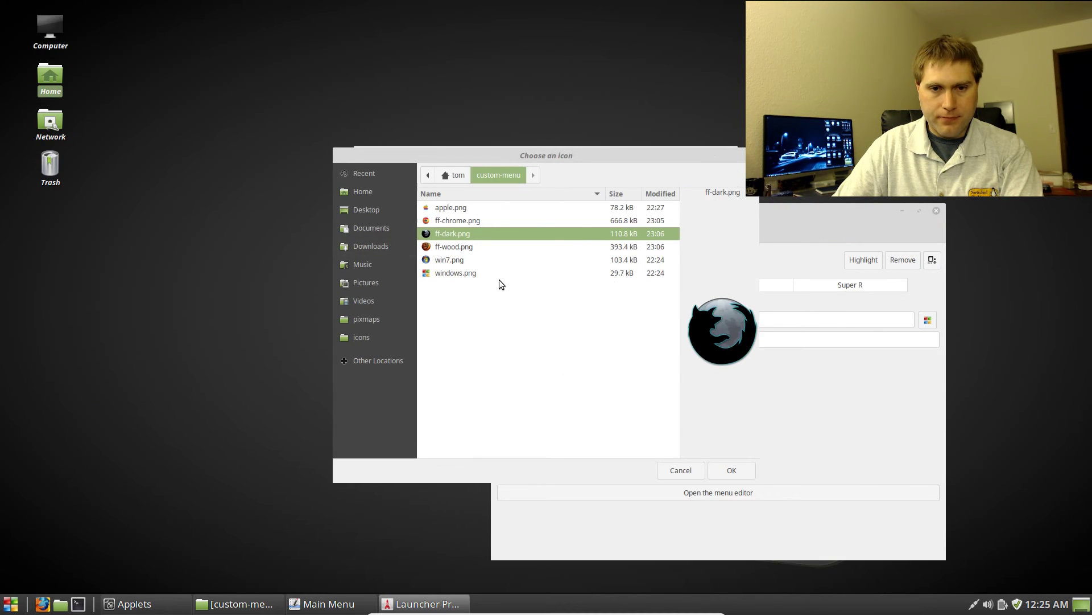
left_click(462, 247)
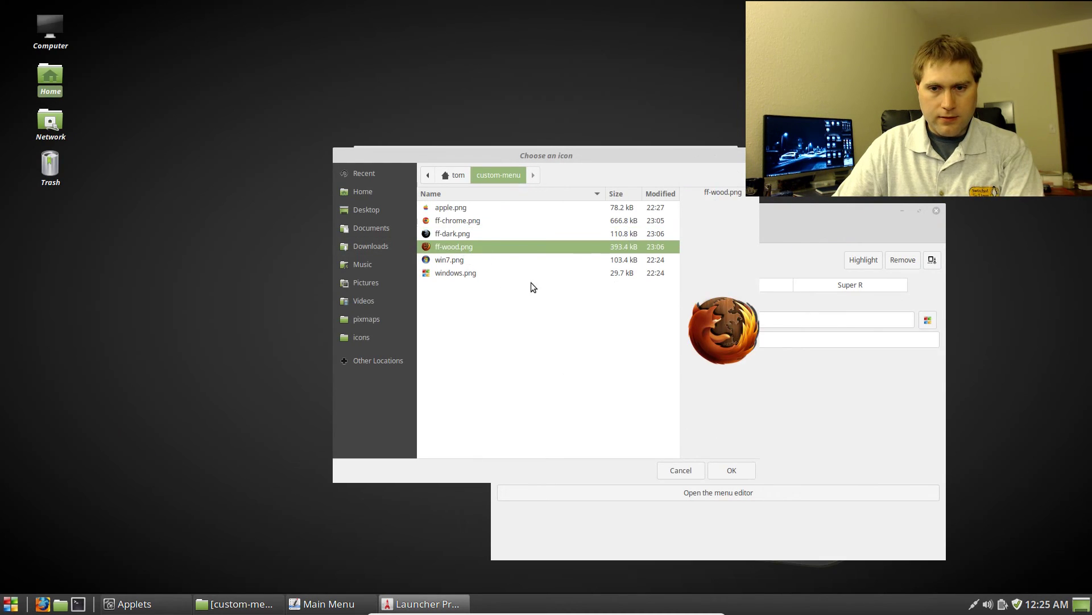
left_click(726, 470)
left_click(630, 351)
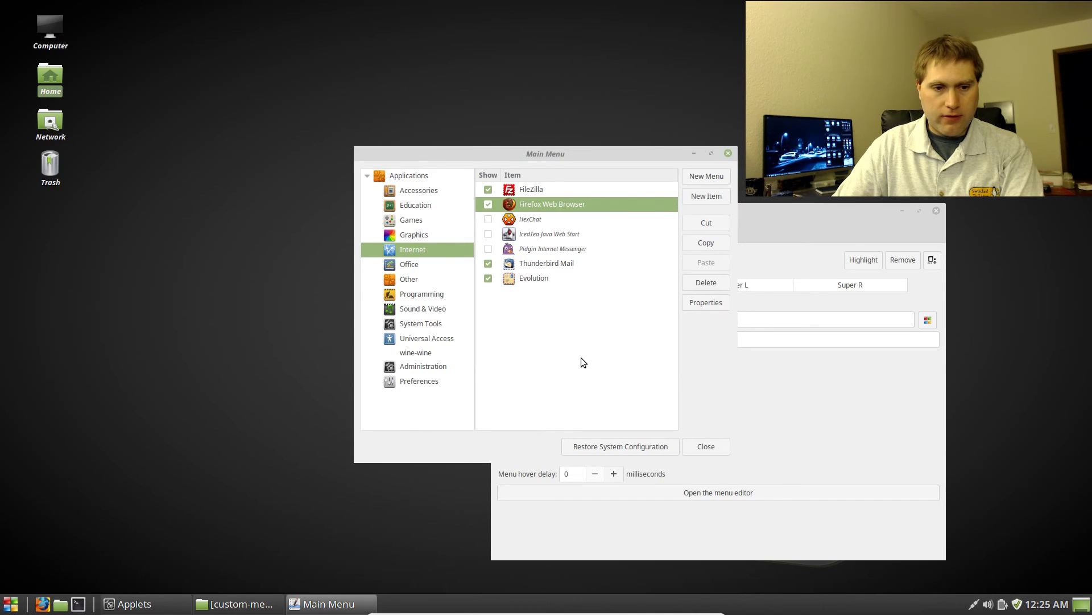
left_click(12, 608)
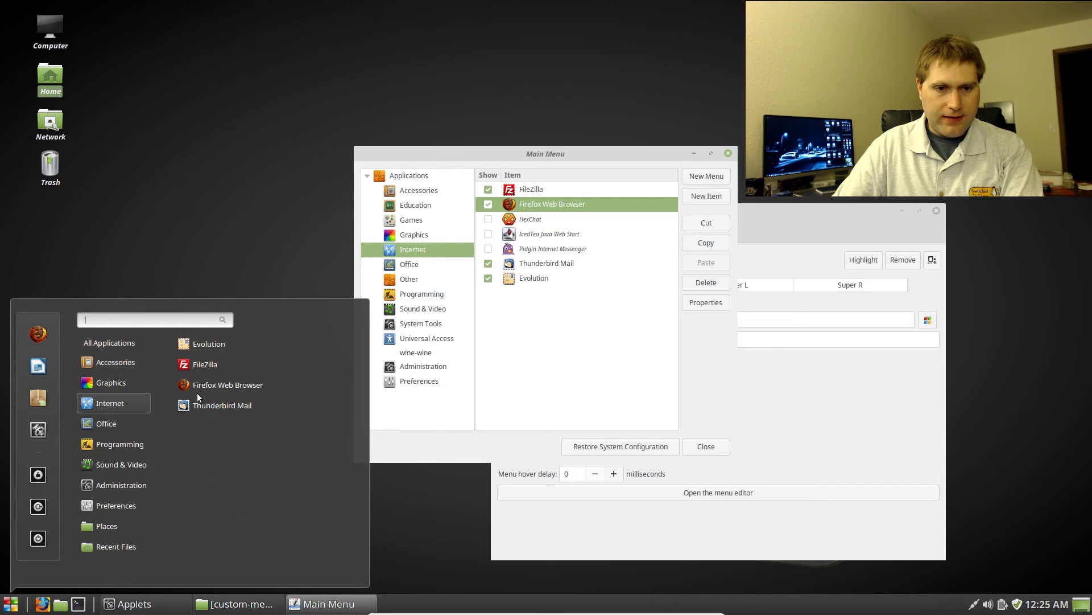
left_click(265, 251)
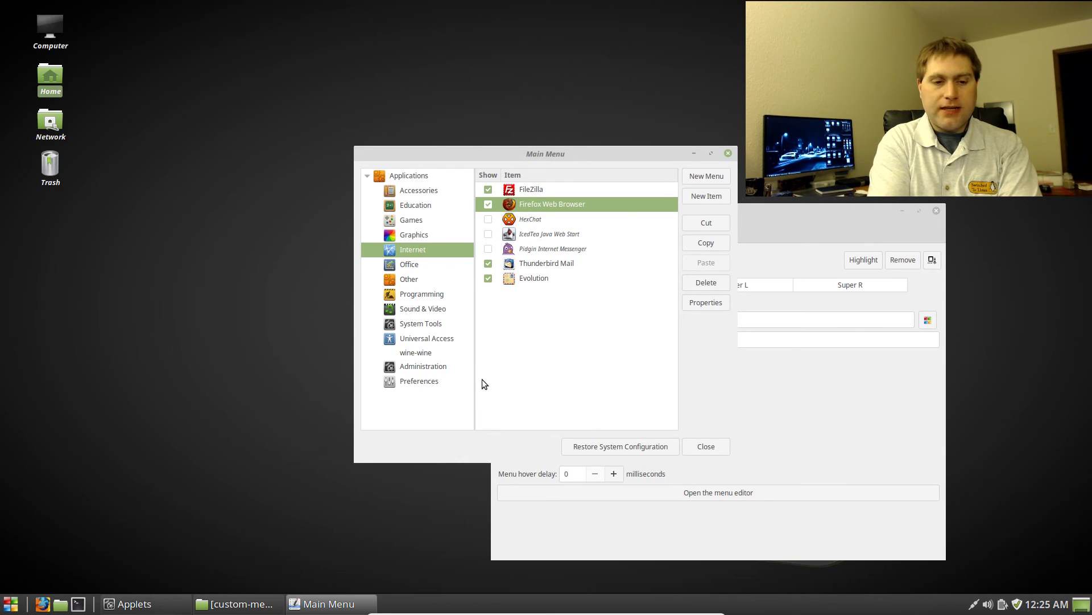
Edit the Firefox launcher on the panel, confirm ff-wood.png as its icon and save the launcher properties
right_click(43, 606)
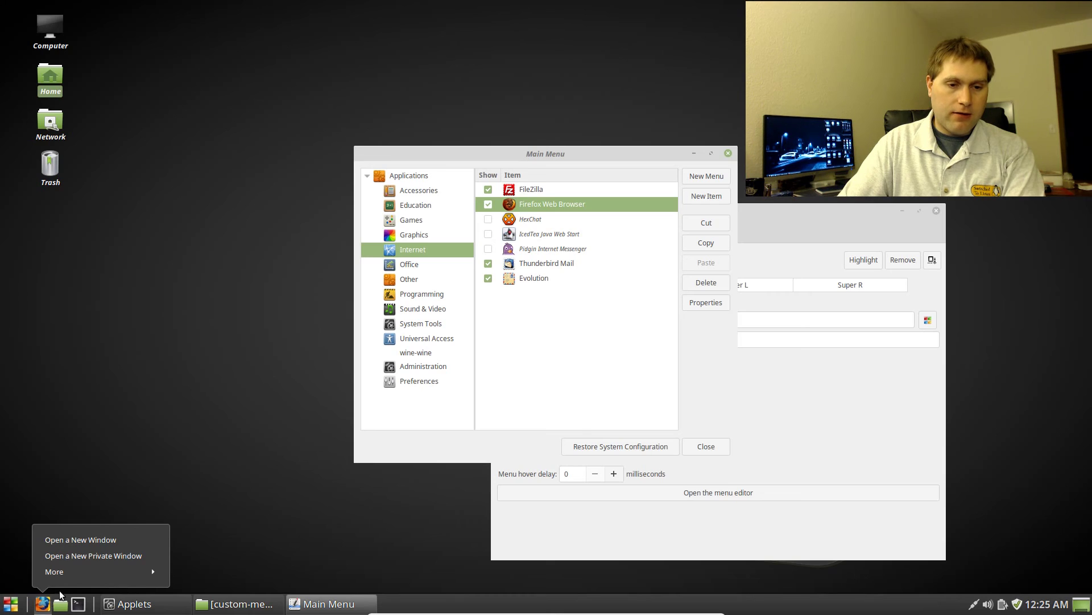
left_click(77, 573)
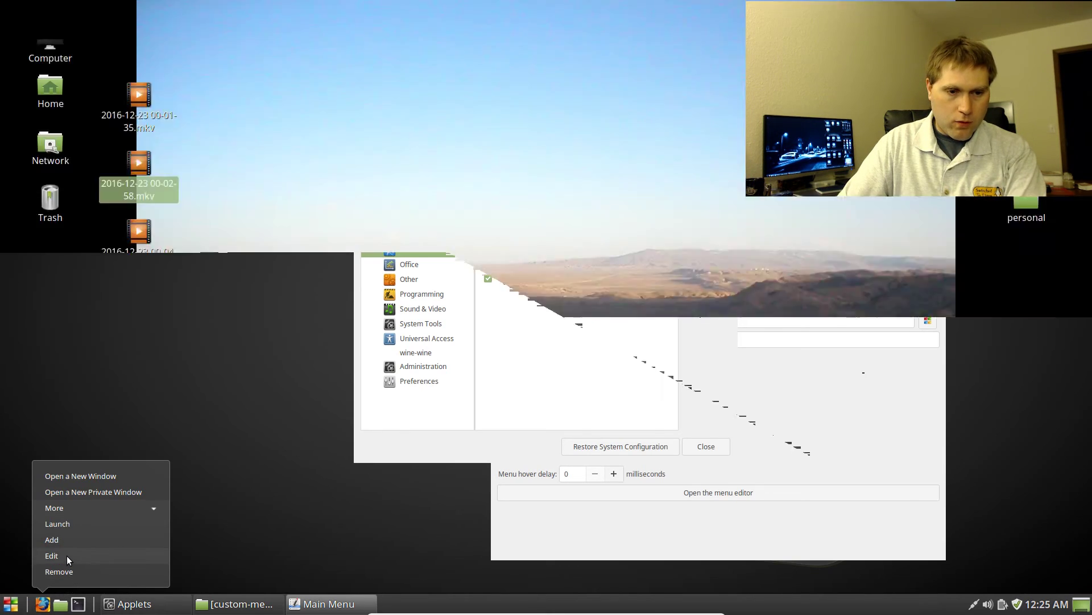
left_click(67, 555)
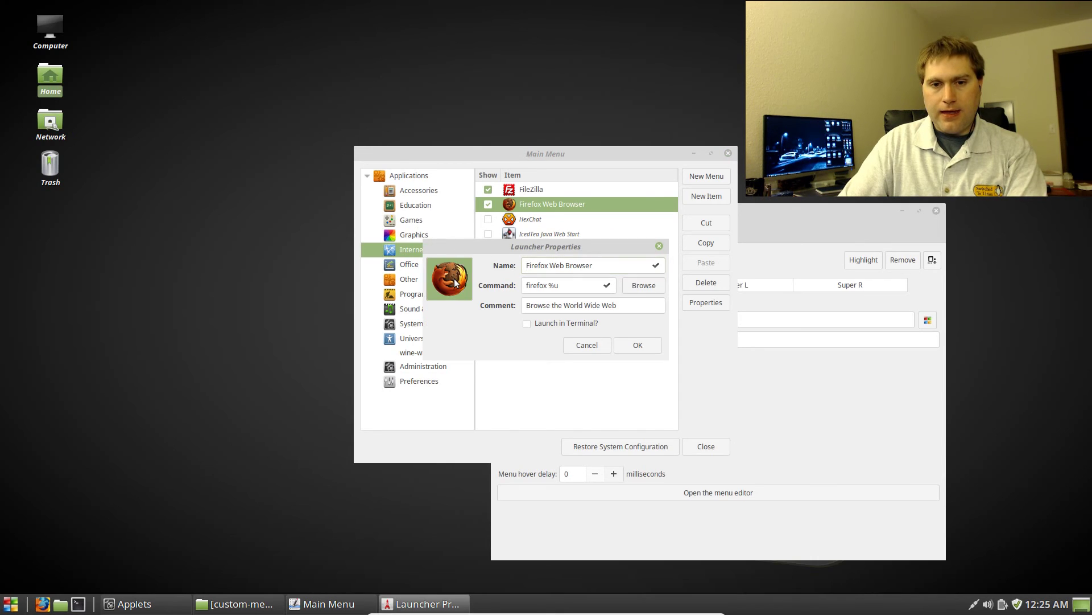
left_click(453, 283)
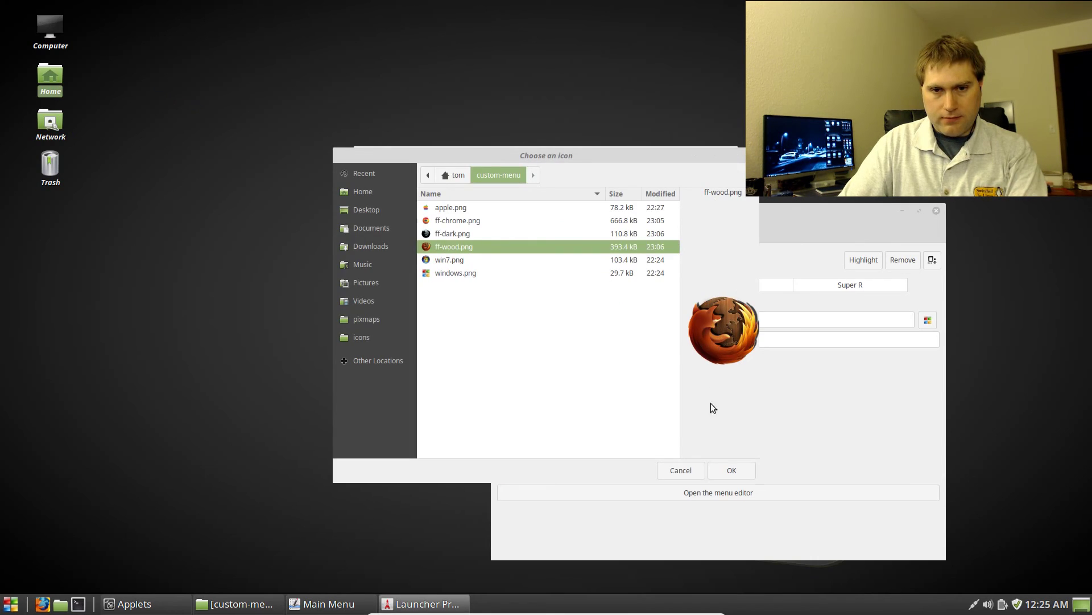
left_click(731, 469)
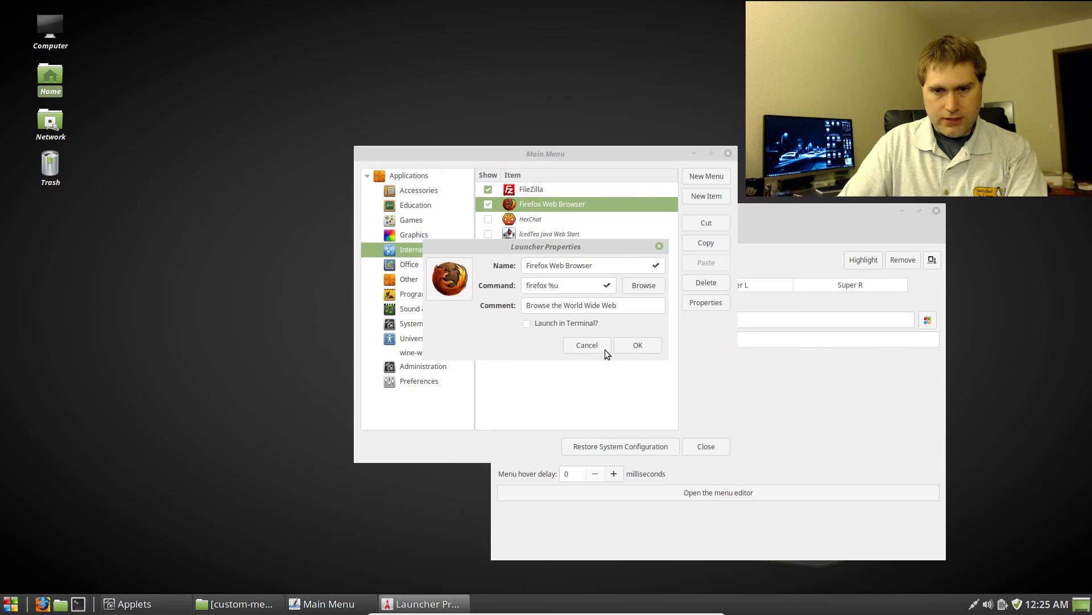
left_click(642, 346)
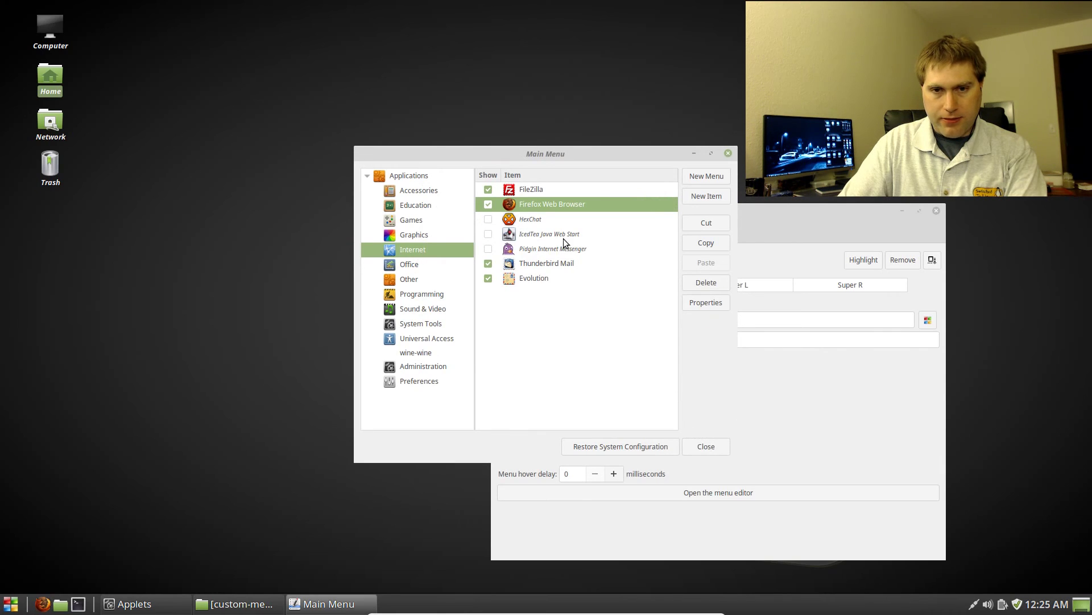
Close the menu editor and the applet settings, and open the start menu
left_click(706, 446)
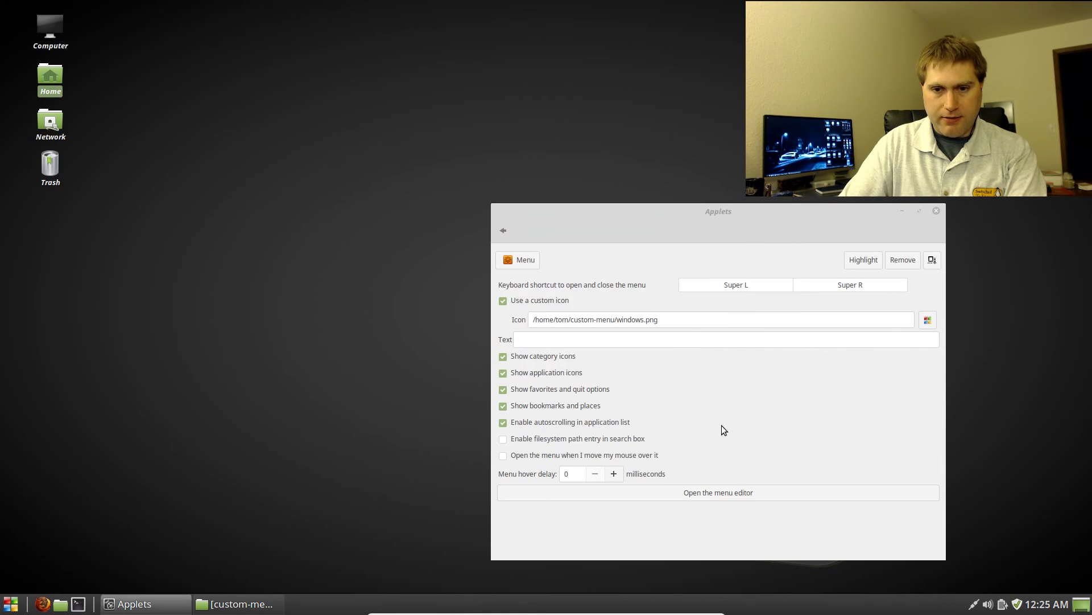
left_click(936, 211)
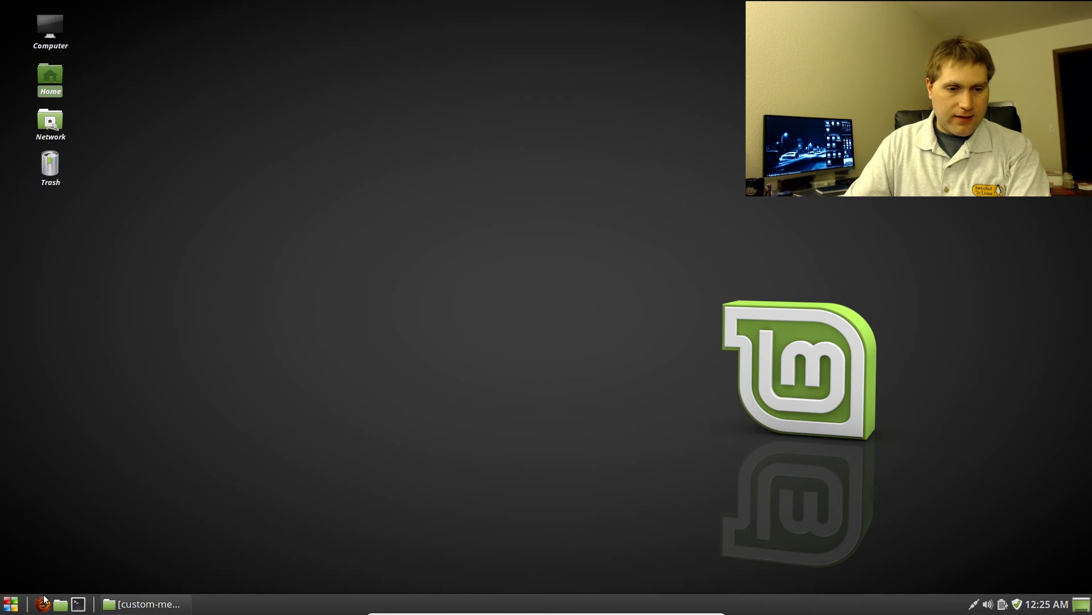
left_click(12, 605)
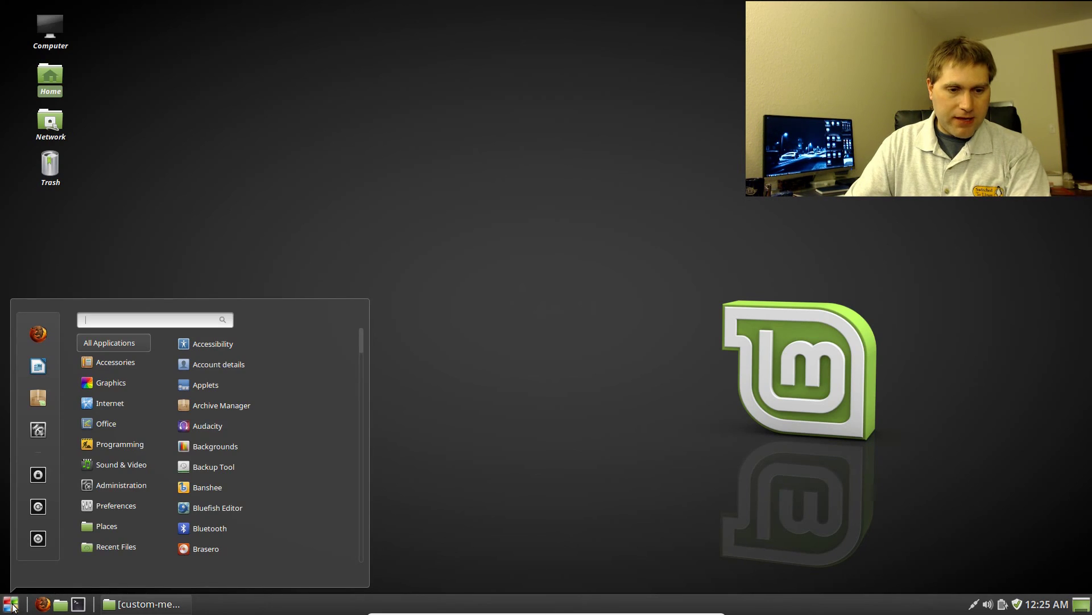
Open the start menu applet's settings and launch the menu editor from there
right_click(12, 605)
left_click(69, 556)
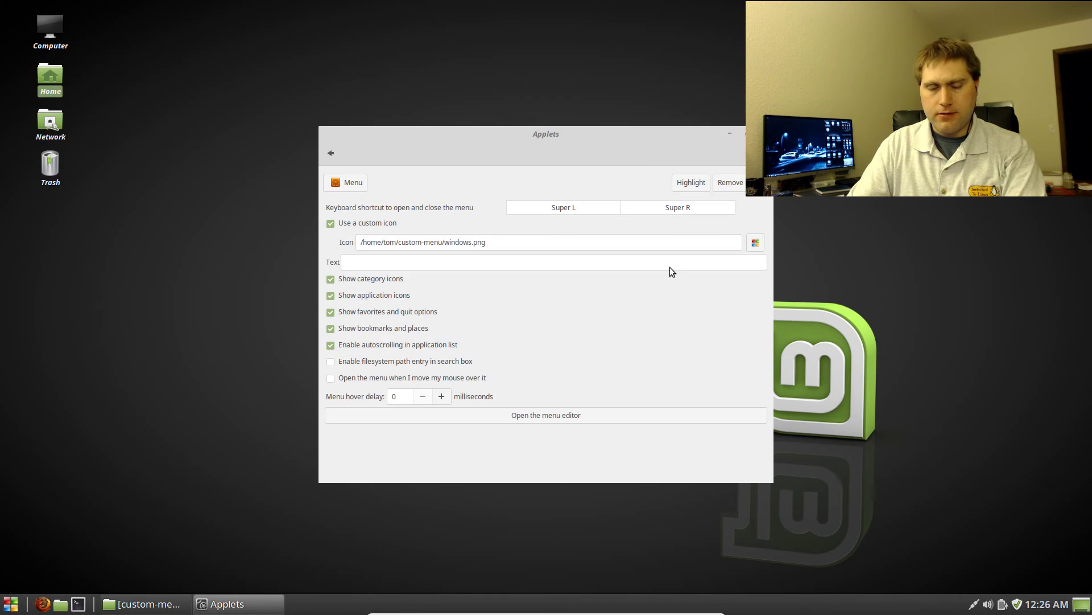
left_click(564, 418)
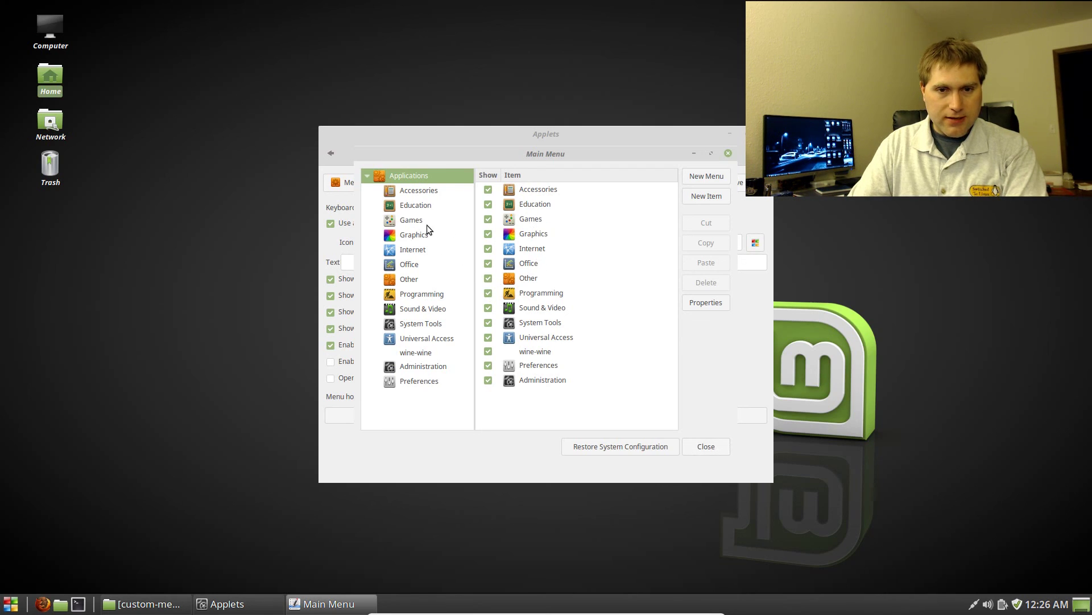
Review the items in the Graphics, Programming, System Tools and other menu categories, and close the menu editor and applet settings
left_click(405, 220)
left_click(408, 236)
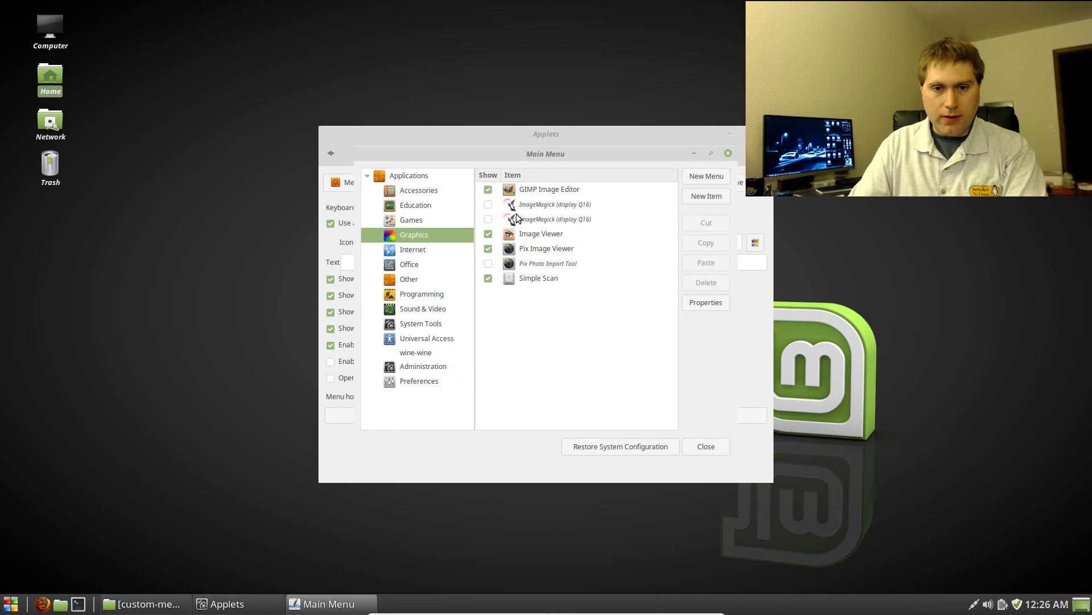
left_click(423, 295)
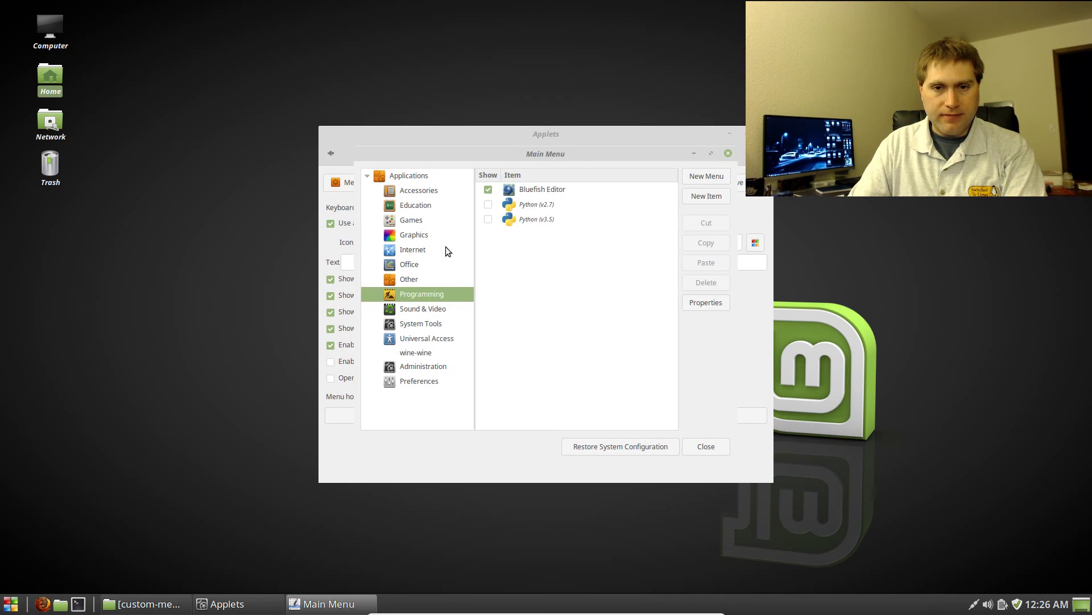
left_click(431, 310)
left_click(426, 324)
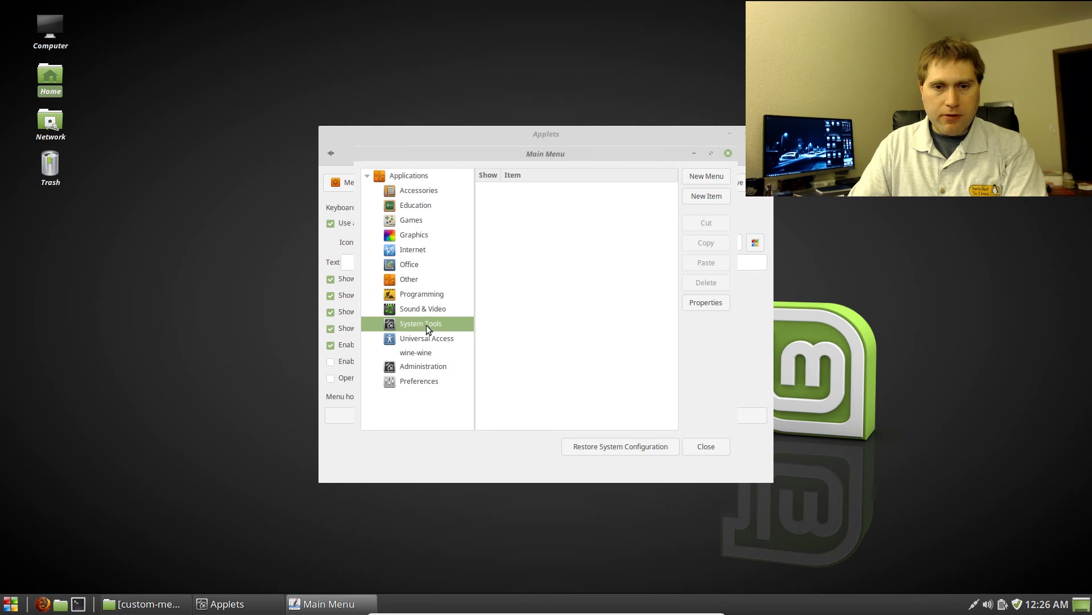
left_click(402, 234)
left_click(402, 205)
left_click(404, 175)
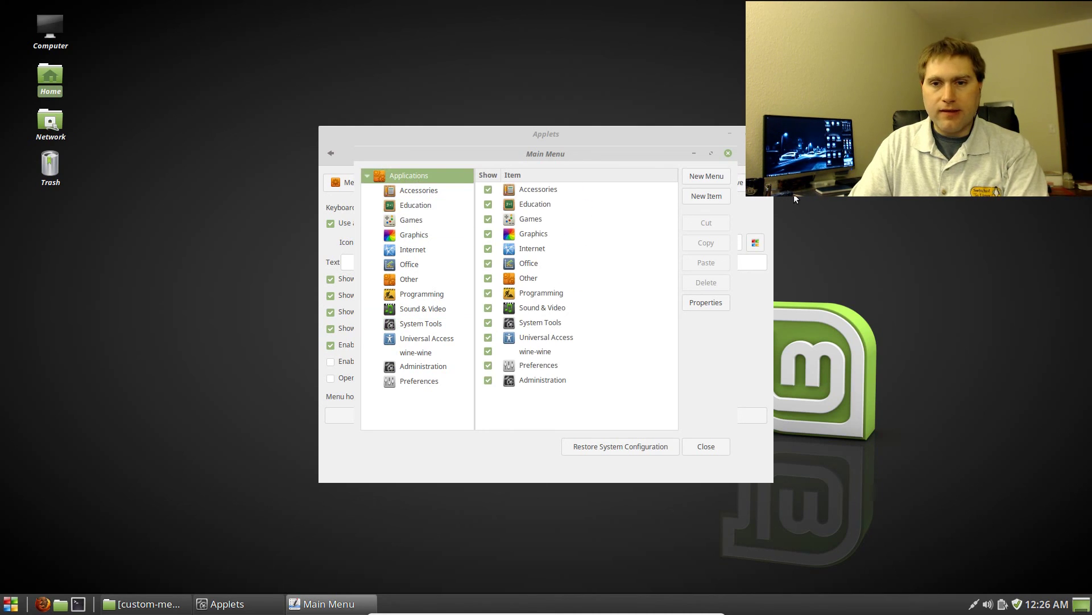
left_click(728, 152)
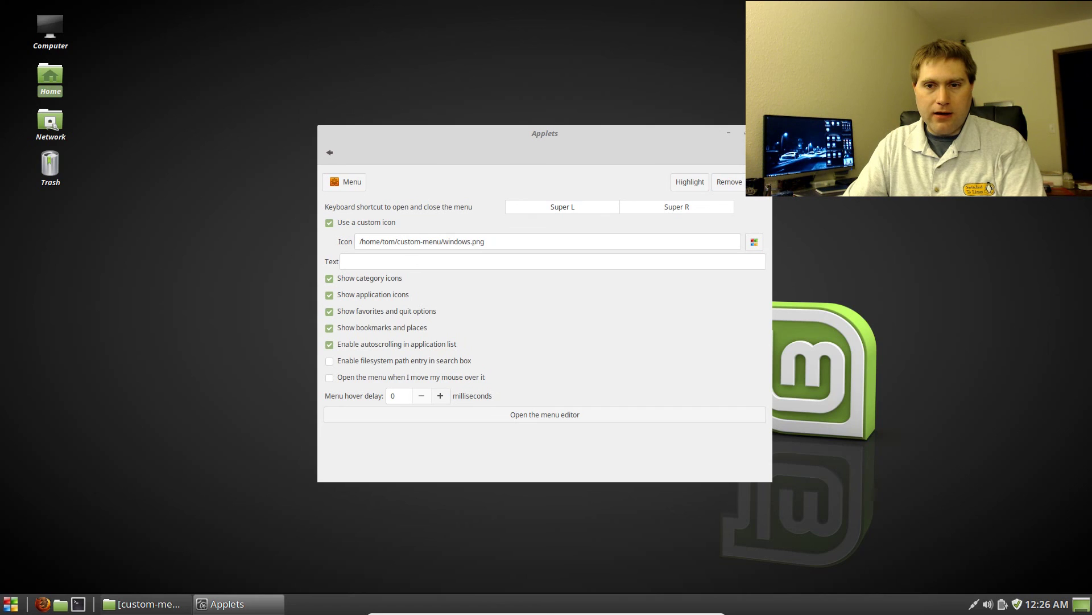
left_click(763, 133)
Open the start menu, look through its categories including the Firefox entry under Internet, and close the menu
left_click(12, 606)
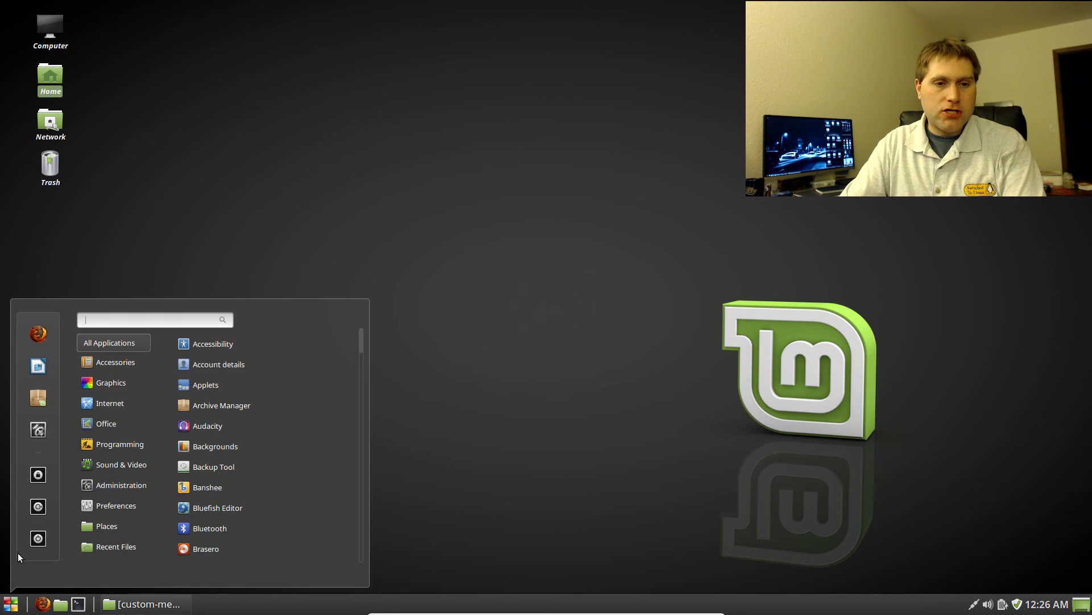
mouse_move(114, 363)
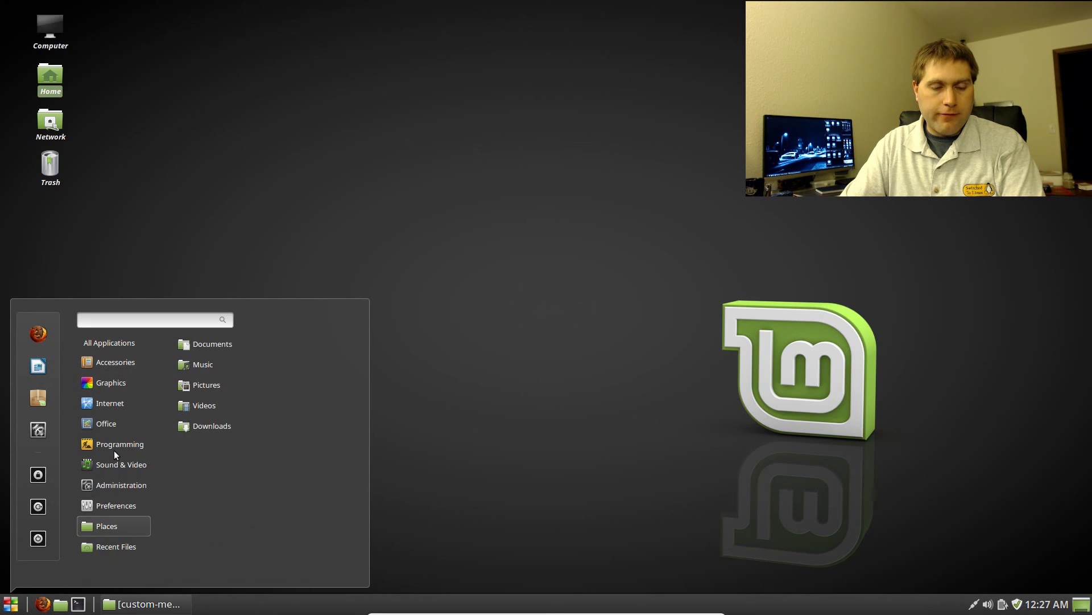
mouse_move(140, 402)
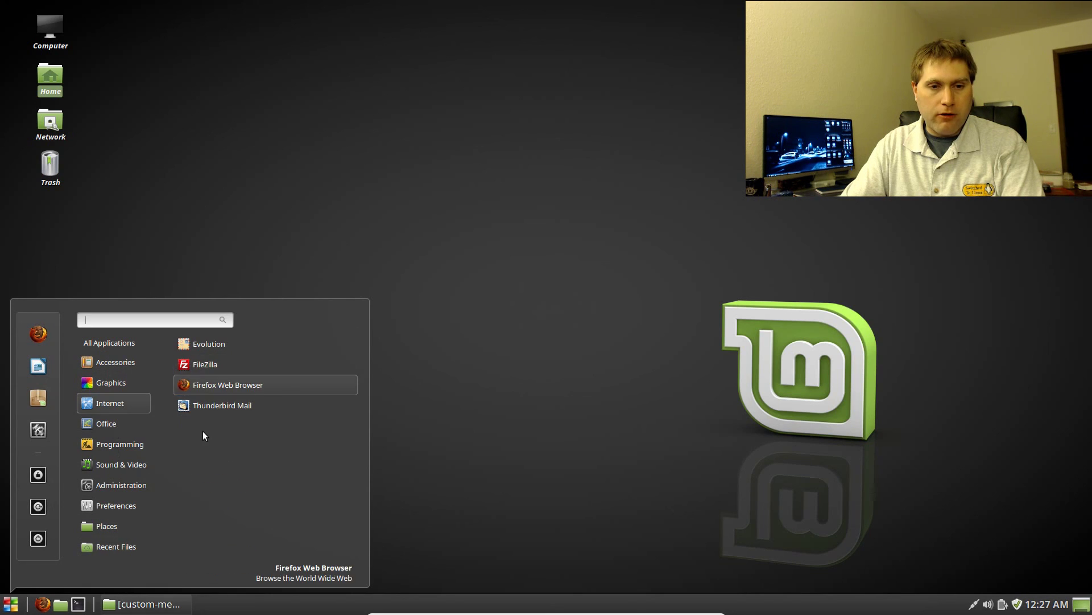
left_click(477, 457)
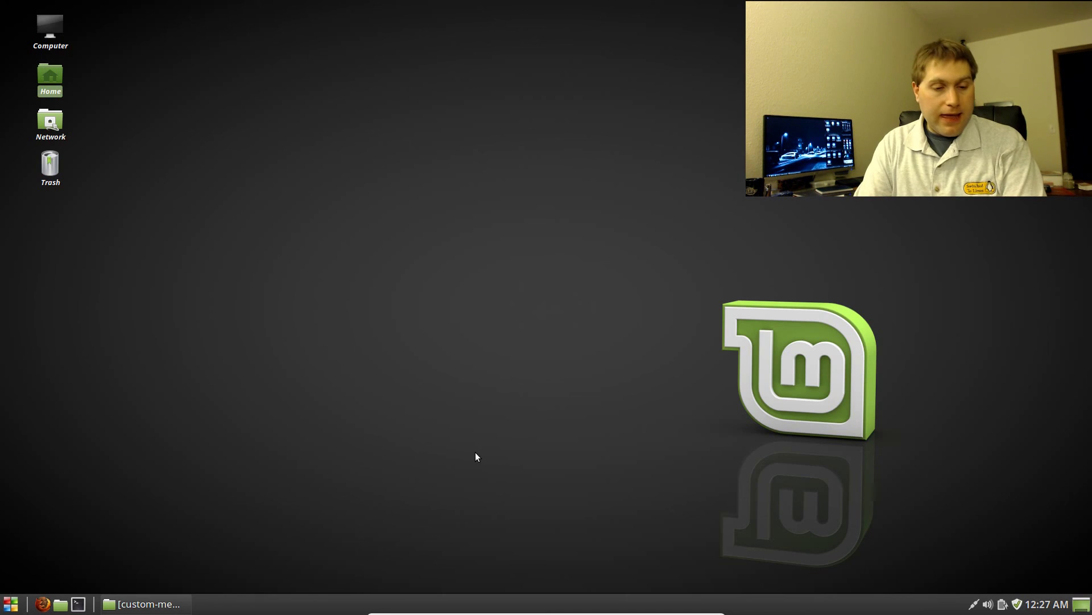